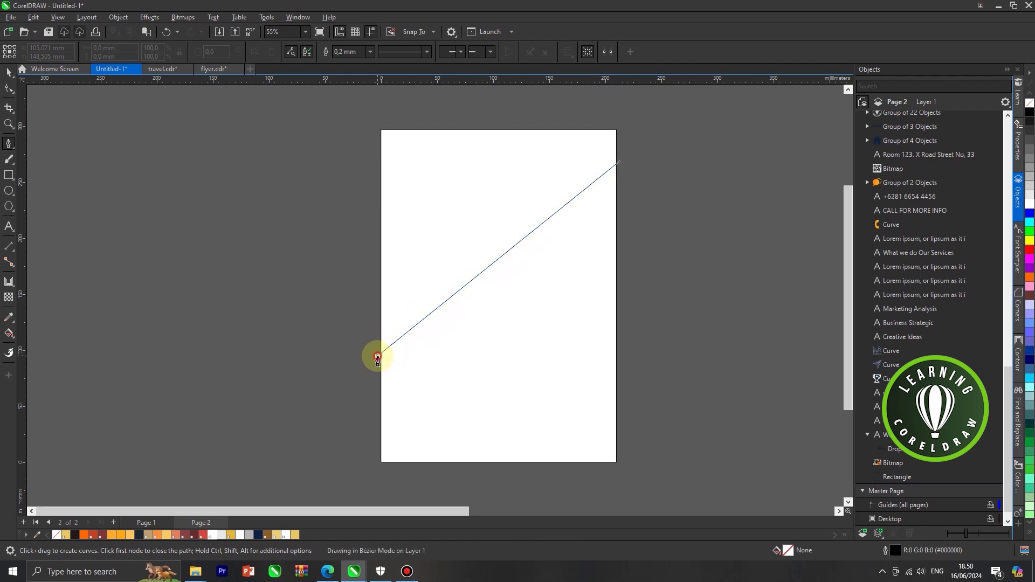
Finish a straight diagonal line running from the page's lower-left edge to its upper-right edge and convert it to a curve
{"action": "left_click", "coordinate": [377, 357]}
{"action": "key", "text": "Escape"}
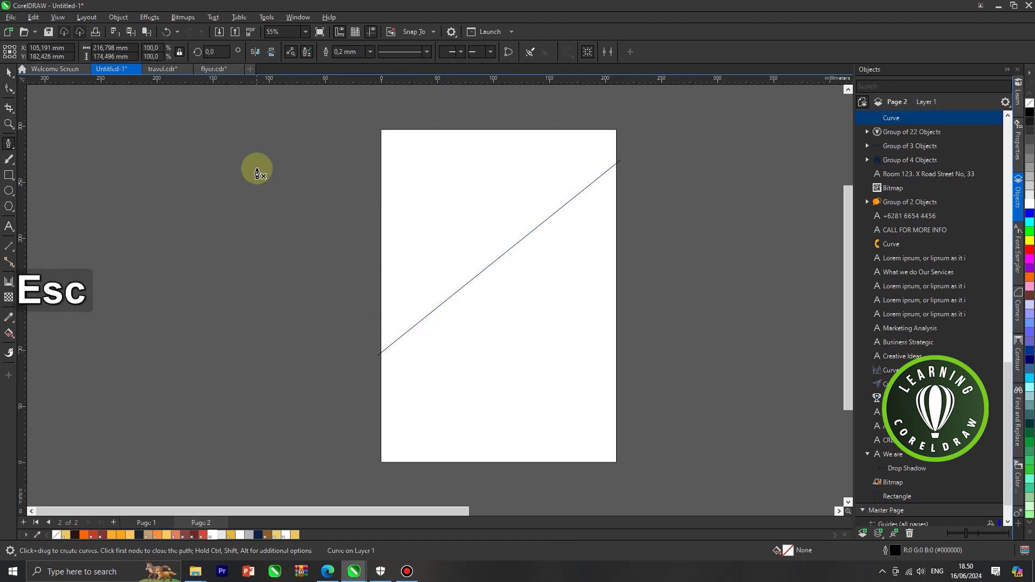
{"action": "left_click", "coordinate": [8, 89]}
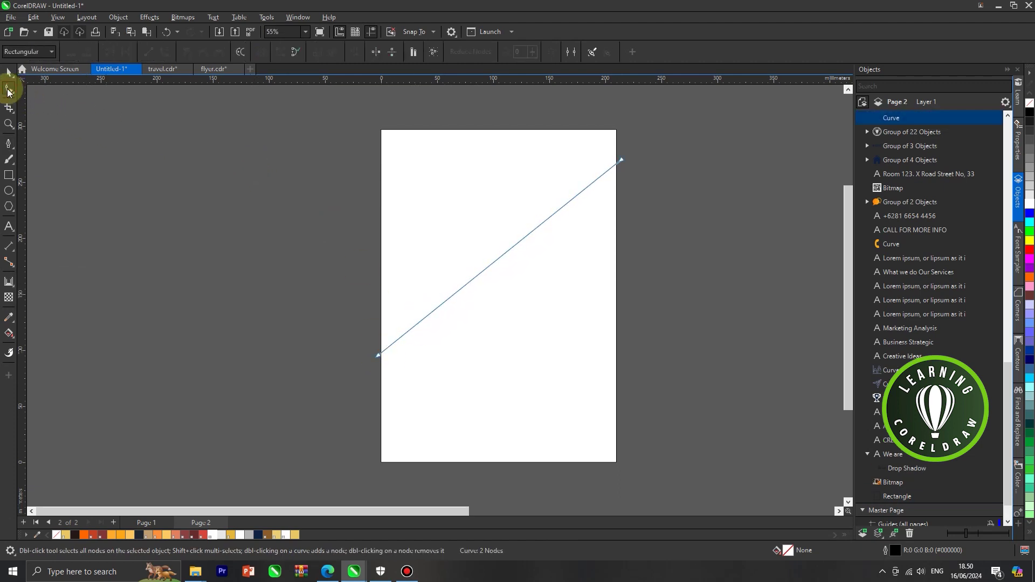
{"action": "right_click", "coordinate": [496, 260]}
{"action": "left_click", "coordinate": [529, 328]}
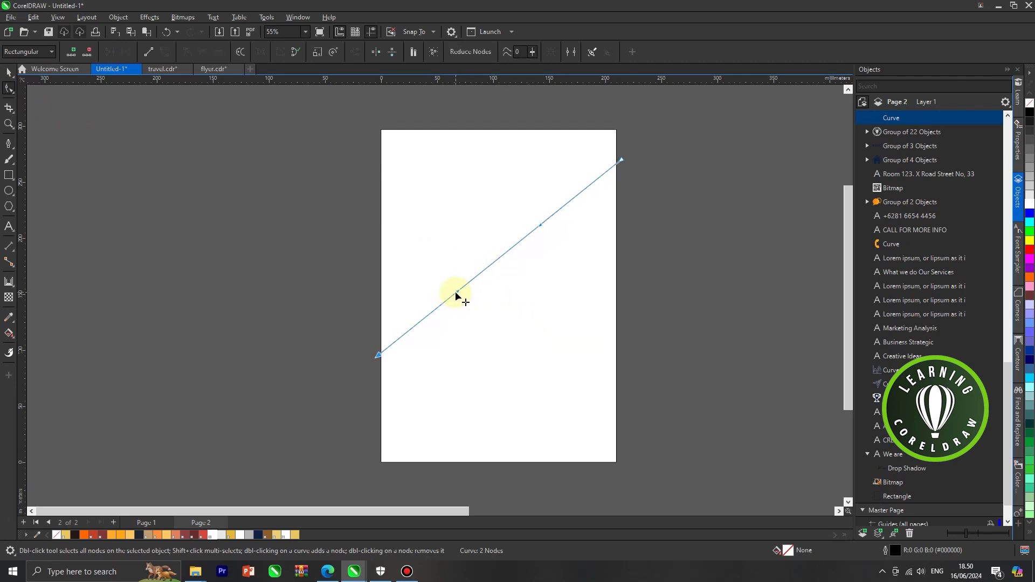
Bend the diagonal line into a smooth S-shaped wave using its two curve handles
{"action": "mouse_move", "coordinate": [455, 293]}
{"action": "left_mouse_down"}
{"action": "mouse_move", "coordinate": [446, 273]}
{"action": "mouse_move", "coordinate": [529, 238]}
{"action": "mouse_move", "coordinate": [548, 259]}
{"action": "mouse_move", "coordinate": [559, 331]}
{"action": "mouse_move", "coordinate": [534, 358]}
{"action": "left_mouse_up"}
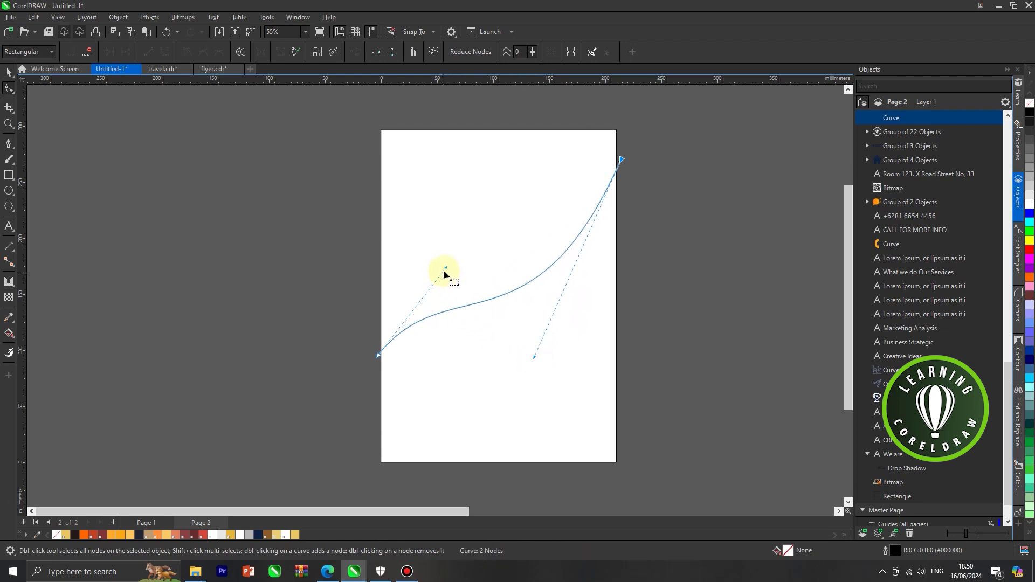
{"action": "left_click_drag", "start_coordinate": [447, 262], "coordinate": [459, 245]}
{"action": "left_click", "coordinate": [9, 72]}
{"action": "left_click", "coordinate": [162, 162]}
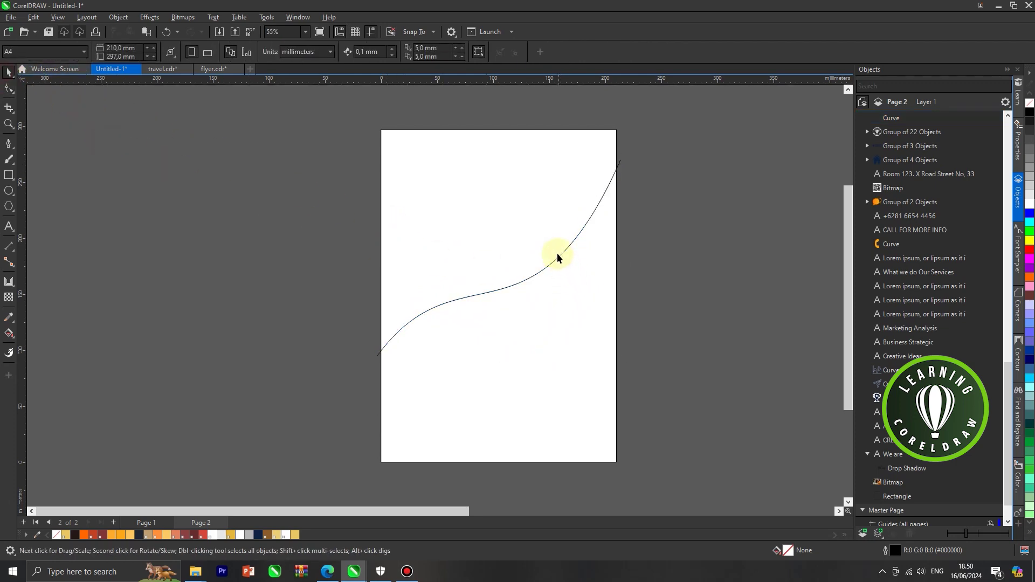
{"action": "left_click", "coordinate": [561, 255]}
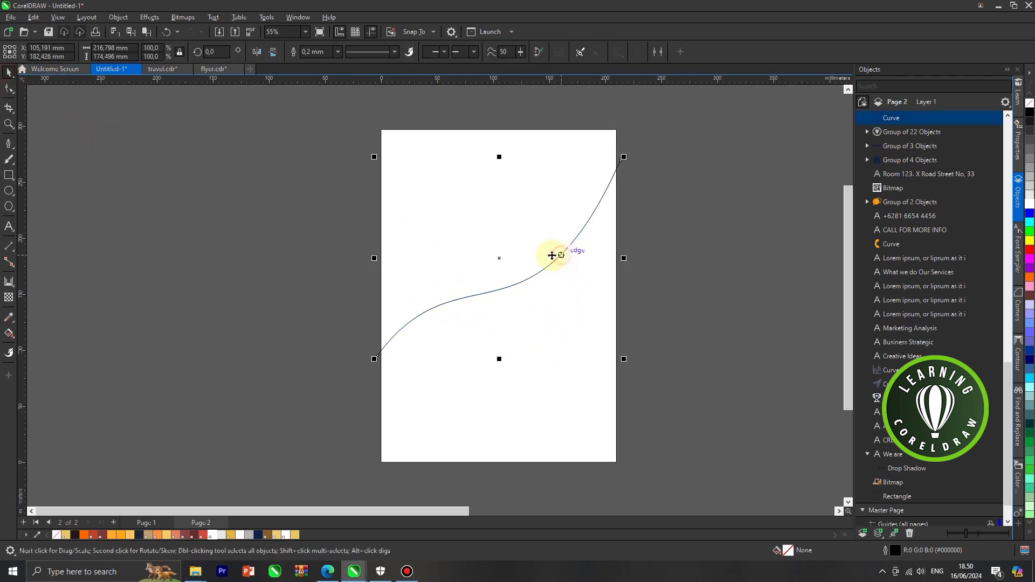
Draw a circle about 167 mm in diameter over the page's upper-left corner
{"action": "left_click", "coordinate": [6, 193]}
{"action": "left_click_drag", "start_coordinate": [349, 113], "coordinate": [537, 276]}
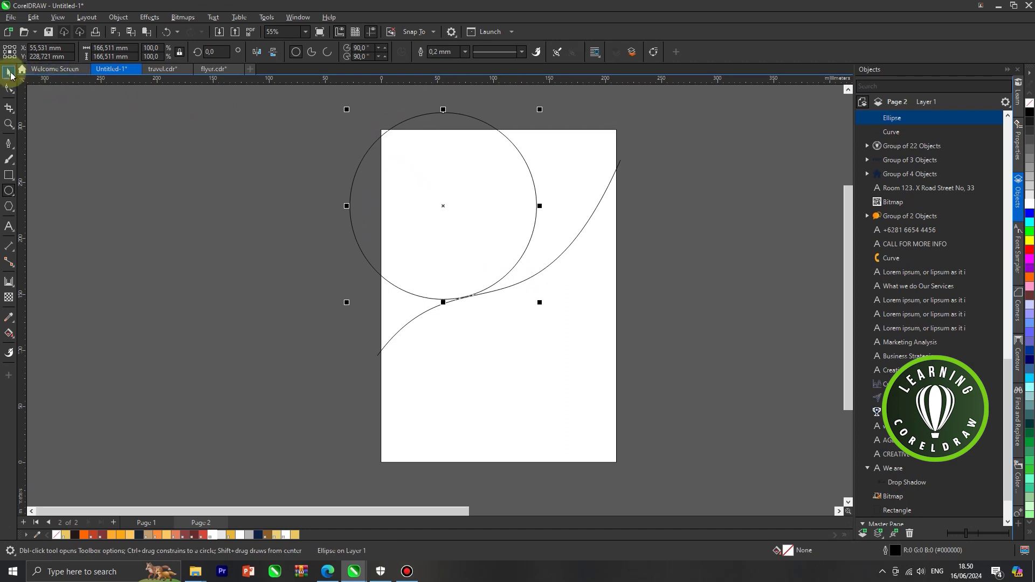
{"action": "left_click", "coordinate": [9, 72]}
Try enlarging the circle to about 197 mm and placing its lower edge along the S-shaped curve
{"action": "left_click_drag", "start_coordinate": [542, 110], "coordinate": [560, 91]}
{"action": "scroll", "coordinate": [483, 306], "scroll_direction": "up", "scroll_amount": 3}
{"action": "left_click_drag", "start_coordinate": [477, 298], "coordinate": [525, 280]}
{"action": "scroll", "coordinate": [451, 281], "scroll_direction": "down", "scroll_amount": 3}
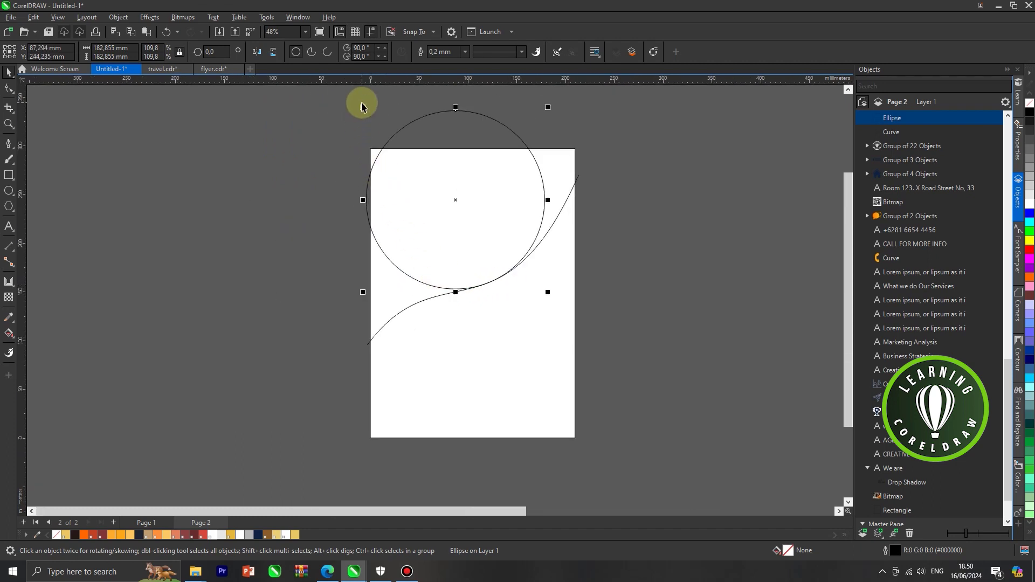
{"action": "left_click_drag", "start_coordinate": [362, 107], "coordinate": [350, 94]}
{"action": "scroll", "coordinate": [488, 265], "scroll_direction": "up", "scroll_amount": 3}
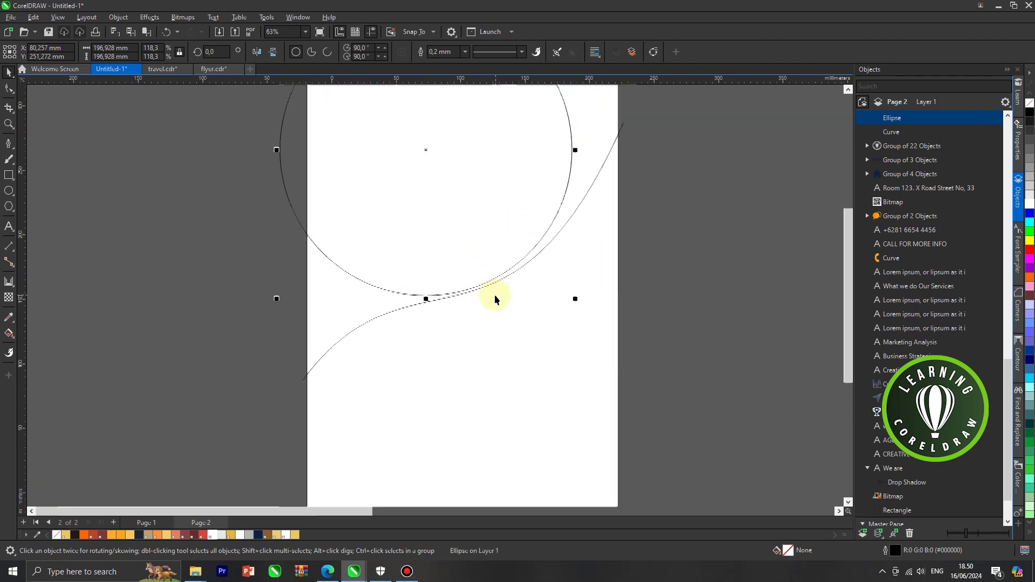
{"action": "left_click_drag", "start_coordinate": [482, 285], "coordinate": [473, 279]}
{"action": "scroll", "coordinate": [483, 282], "scroll_direction": "up", "scroll_amount": 3}
{"action": "scroll", "coordinate": [487, 293], "scroll_direction": "down", "scroll_amount": 2}
{"action": "scroll", "coordinate": [488, 292], "scroll_direction": "down", "scroll_amount": 4}
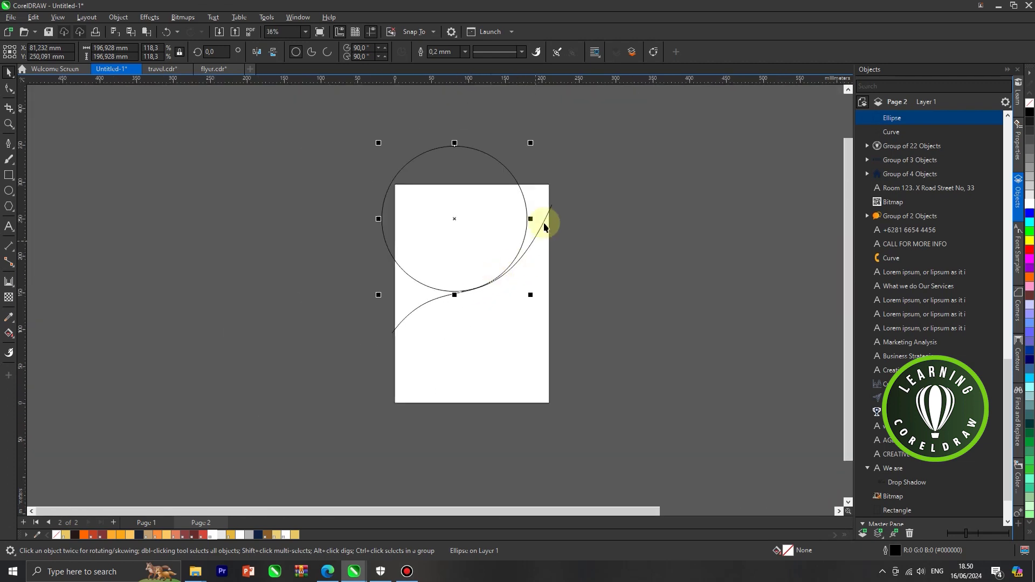
Scale the circle down to about 155 mm and move it over the page's upper-left corner, clear of the wave
{"action": "left_click", "coordinate": [583, 213]}
{"action": "left_click", "coordinate": [492, 228]}
{"action": "scroll", "coordinate": [481, 241], "scroll_direction": "up", "scroll_amount": 2}
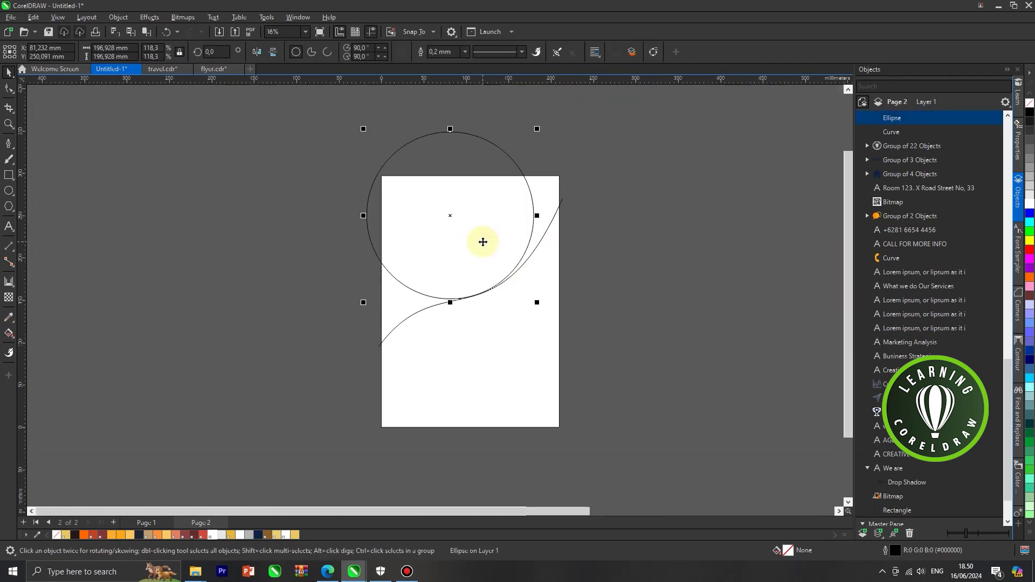
{"action": "left_click", "coordinate": [480, 242]}
{"action": "left_click_drag", "start_coordinate": [480, 241], "coordinate": [470, 212]}
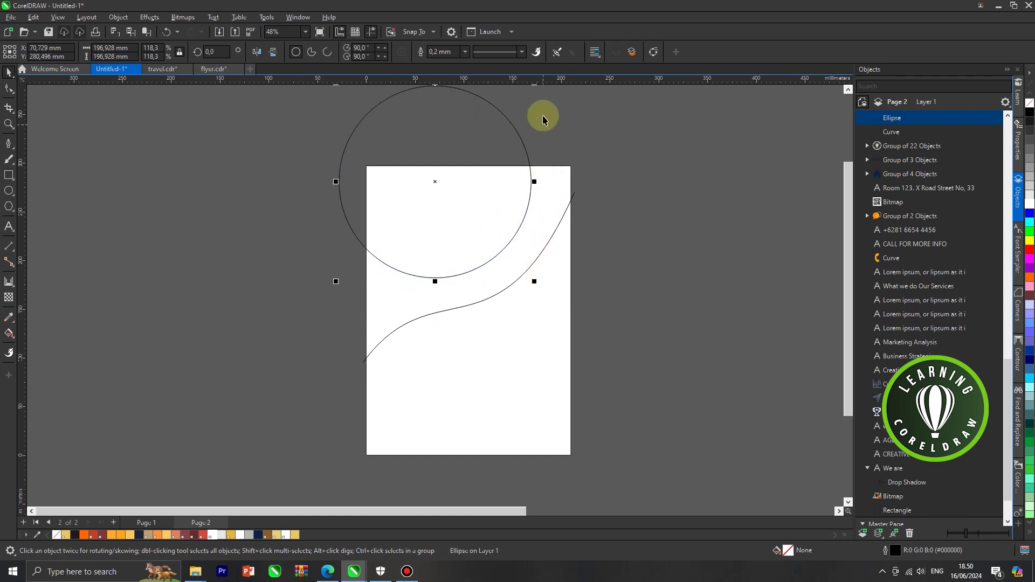
{"action": "scroll", "coordinate": [543, 119], "scroll_direction": "down", "scroll_amount": 2}
{"action": "left_click_drag", "start_coordinate": [539, 121], "coordinate": [513, 185]}
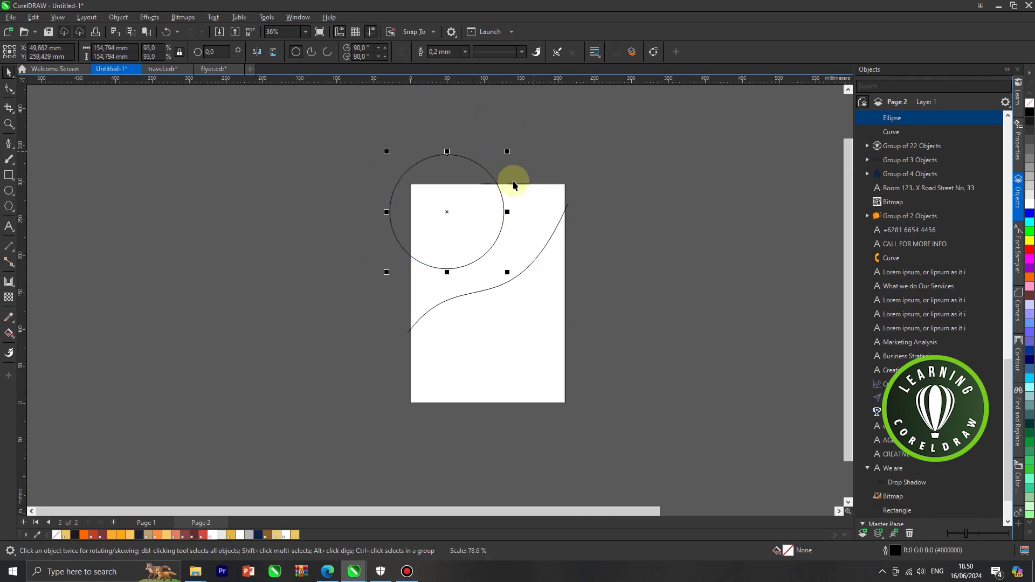
{"action": "scroll", "coordinate": [461, 210], "scroll_direction": "up", "scroll_amount": 2}
{"action": "left_click_drag", "start_coordinate": [460, 213], "coordinate": [467, 216]}
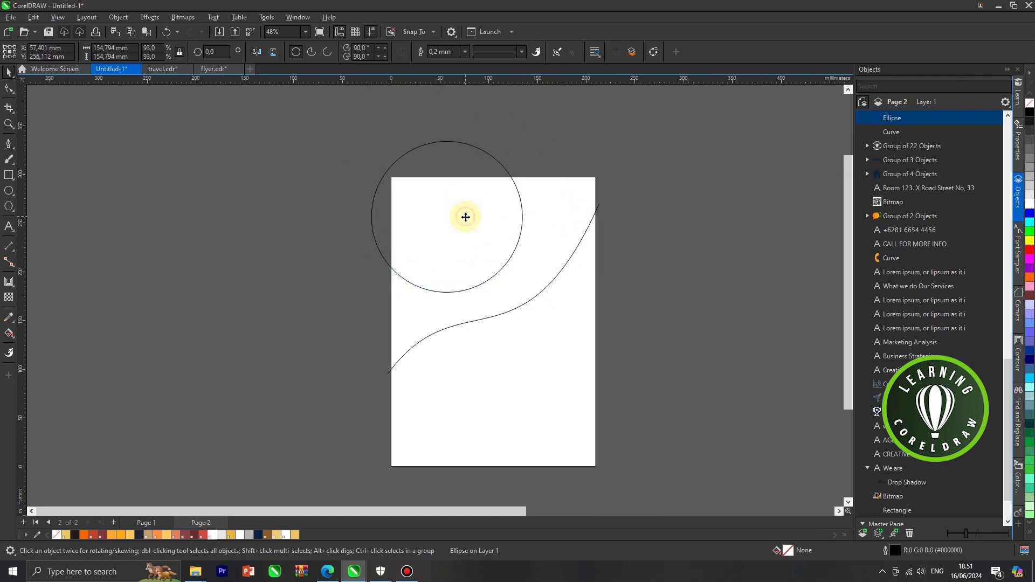
{"action": "left_click", "coordinate": [464, 218]}
{"action": "left_click", "coordinate": [357, 232]}
{"action": "left_click", "coordinate": [426, 241]}
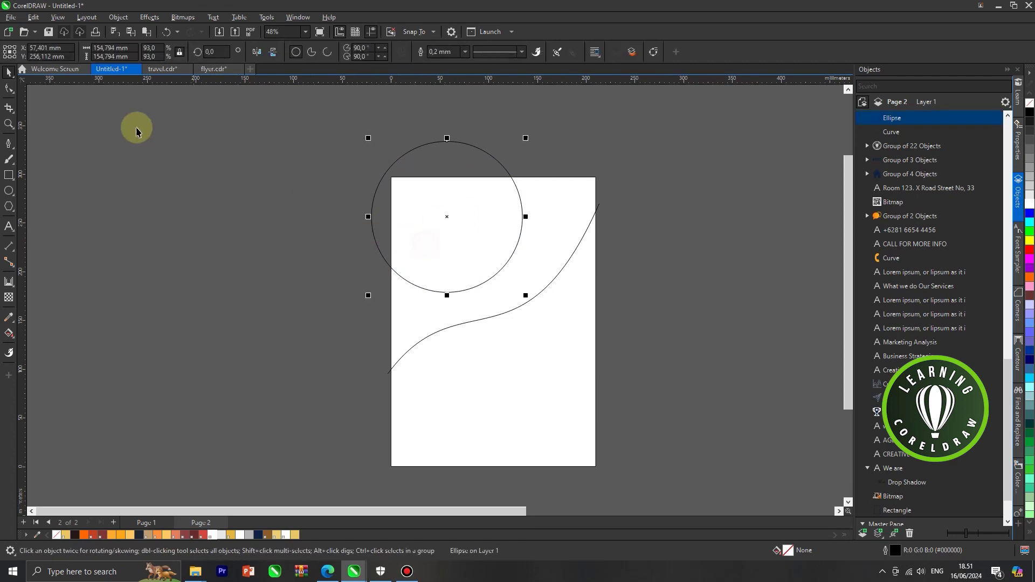
Add a one-step inward contour to the circle with an offset of about 6.5 mm
{"action": "left_click", "coordinate": [9, 282]}
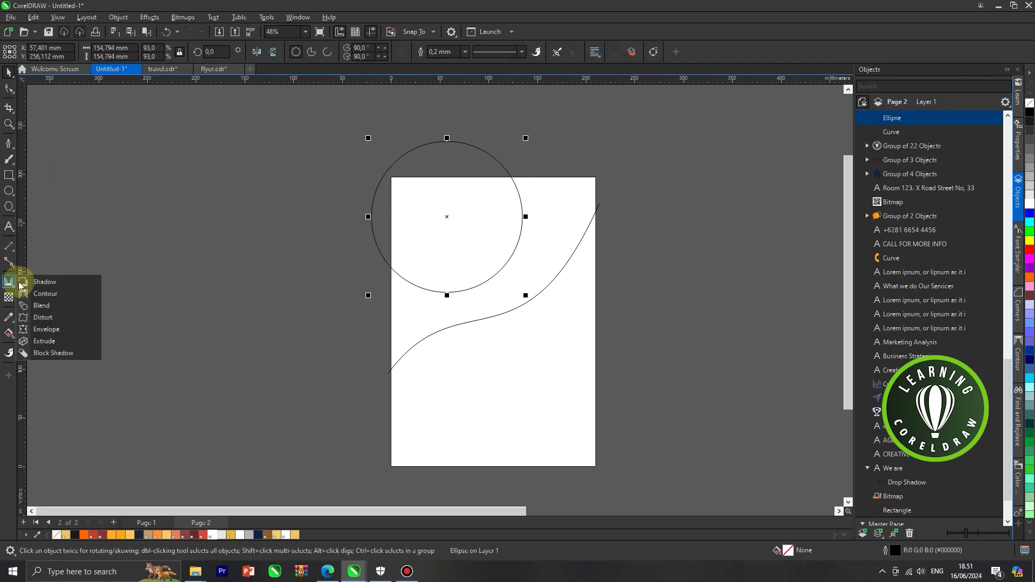
{"action": "left_click", "coordinate": [45, 294]}
{"action": "scroll", "coordinate": [487, 268], "scroll_direction": "up", "scroll_amount": 2}
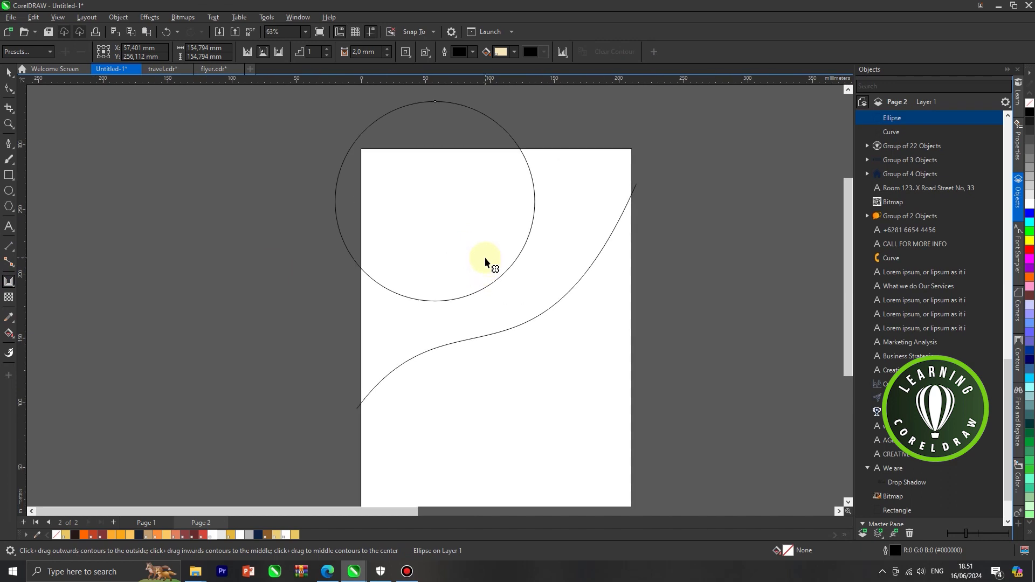
{"action": "left_click_drag", "start_coordinate": [474, 282], "coordinate": [486, 294]}
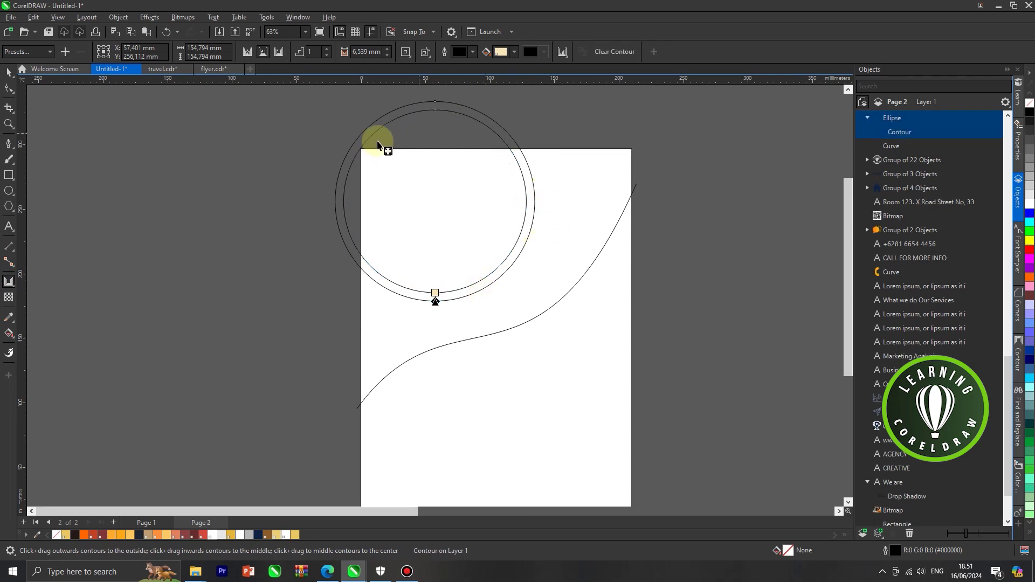
Break the contour apart into two separate circles and deselect them
{"action": "right_click", "coordinate": [531, 218]}
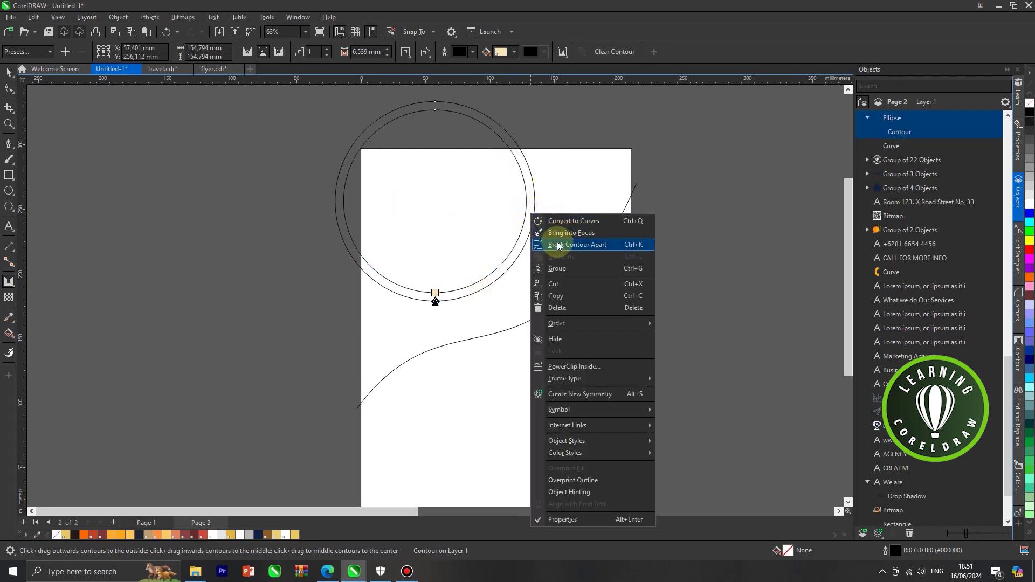
{"action": "left_click", "coordinate": [561, 241]}
{"action": "left_click", "coordinate": [10, 71]}
{"action": "left_click", "coordinate": [48, 120]}
Shift the outer circle slightly up and right of the inner one, centred near X 62 mm, Y 259 mm, to form a crescent
{"action": "scroll", "coordinate": [516, 261], "scroll_direction": "up", "scroll_amount": 1}
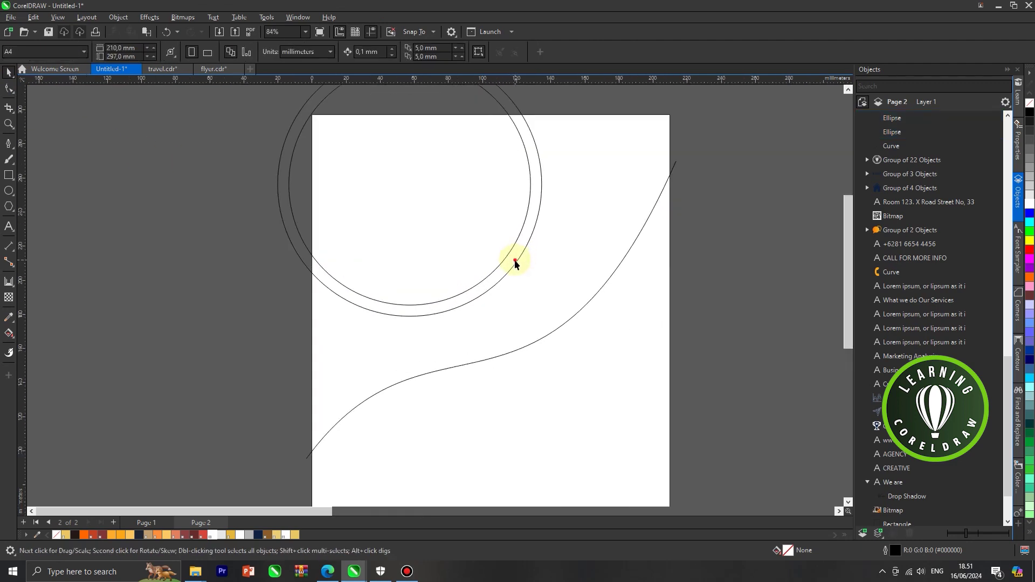
{"action": "left_click", "coordinate": [515, 261]}
{"action": "left_click_drag", "start_coordinate": [520, 260], "coordinate": [527, 254]}
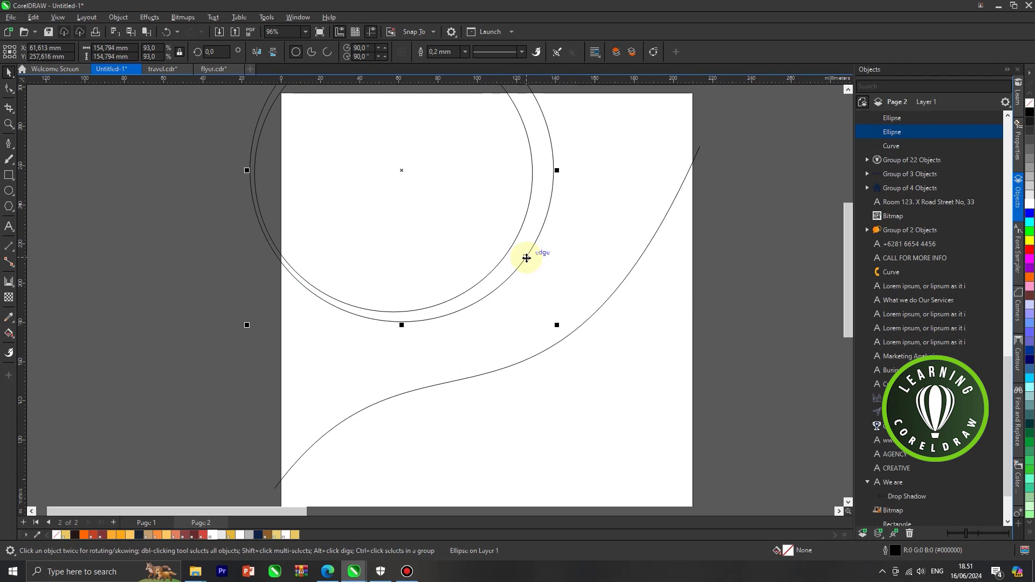
{"action": "scroll", "coordinate": [563, 254], "scroll_direction": "down", "scroll_amount": 2}
{"action": "left_click", "coordinate": [667, 260]}
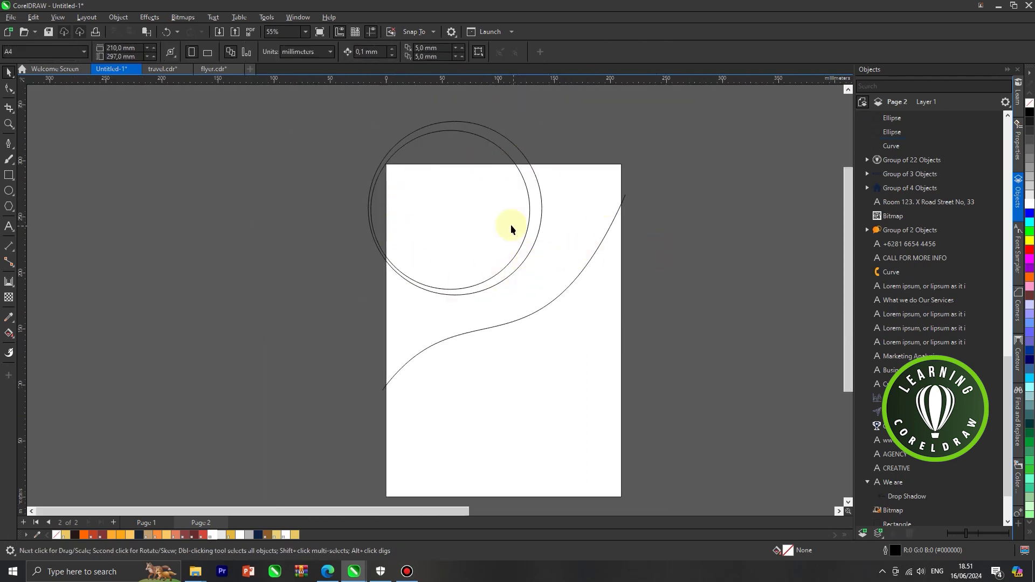
{"action": "scroll", "coordinate": [538, 209], "scroll_direction": "up", "scroll_amount": 2}
{"action": "left_click", "coordinate": [539, 212]}
{"action": "left_click_drag", "start_coordinate": [539, 212], "coordinate": [539, 209]}
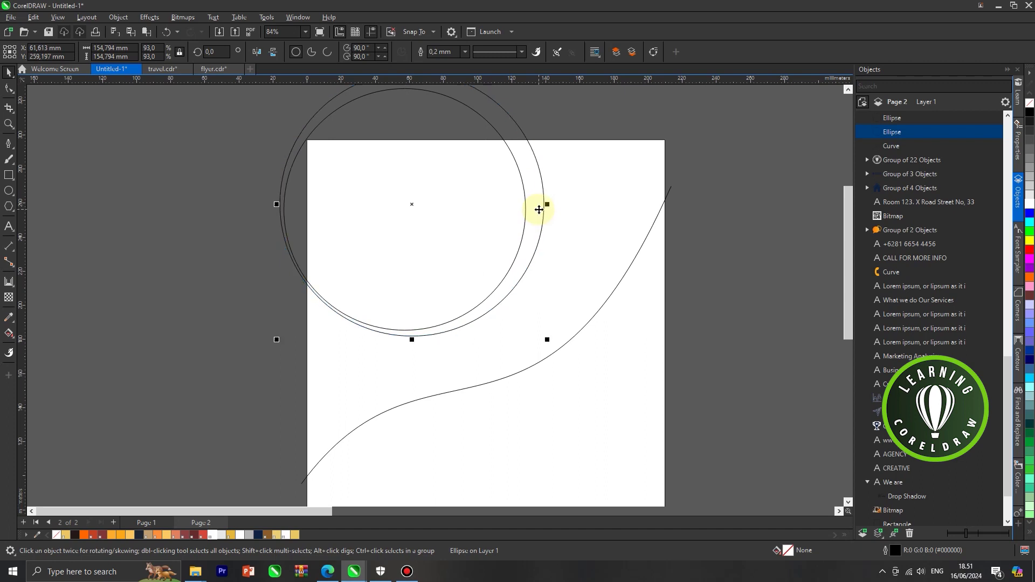
{"action": "scroll", "coordinate": [538, 219], "scroll_direction": "down", "scroll_amount": 2}
{"action": "left_click", "coordinate": [552, 199]}
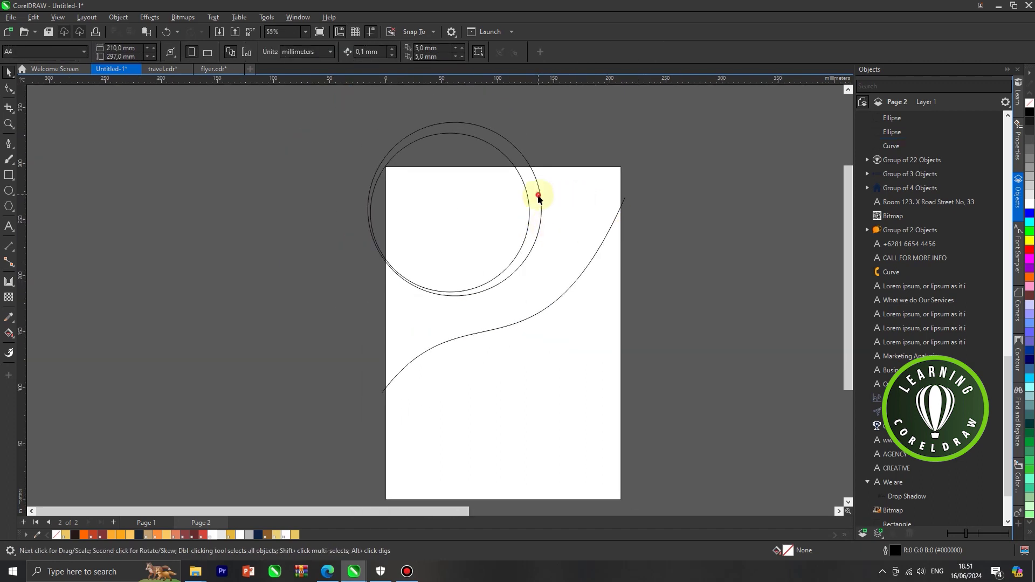
Smart Fill the crescent between the two circles inside the page with gold PANTONE 6001 C
{"action": "left_click", "coordinate": [539, 196]}
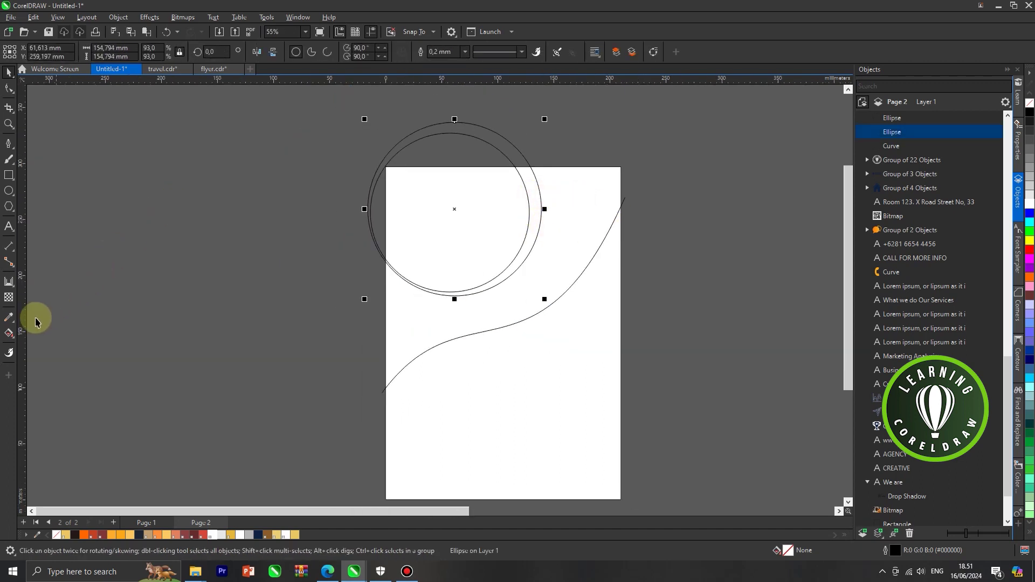
{"action": "left_click", "coordinate": [9, 334]}
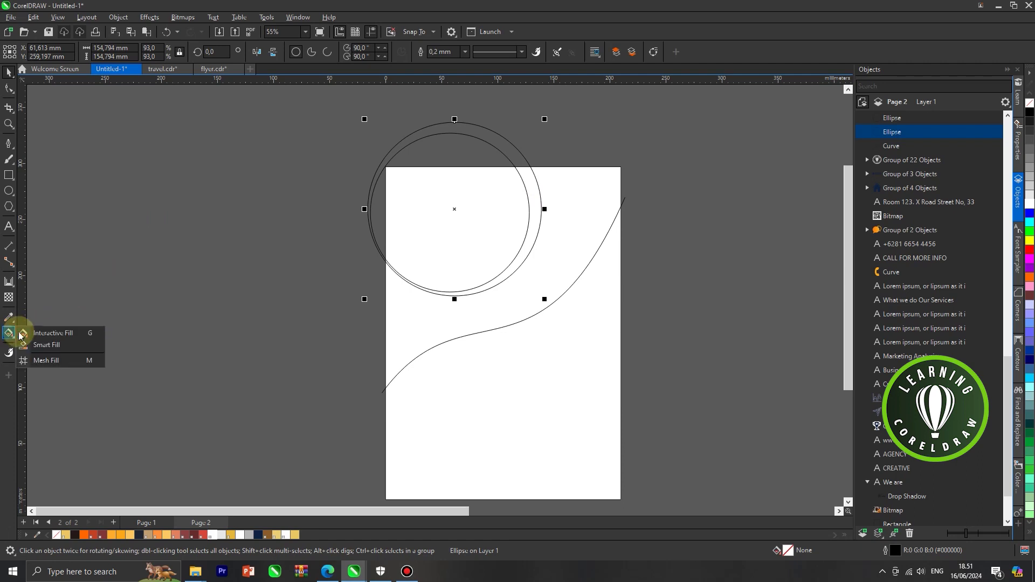
{"action": "left_click", "coordinate": [48, 344]}
{"action": "scroll", "coordinate": [526, 247], "scroll_direction": "up", "scroll_amount": 1}
{"action": "left_click", "coordinate": [529, 248]}
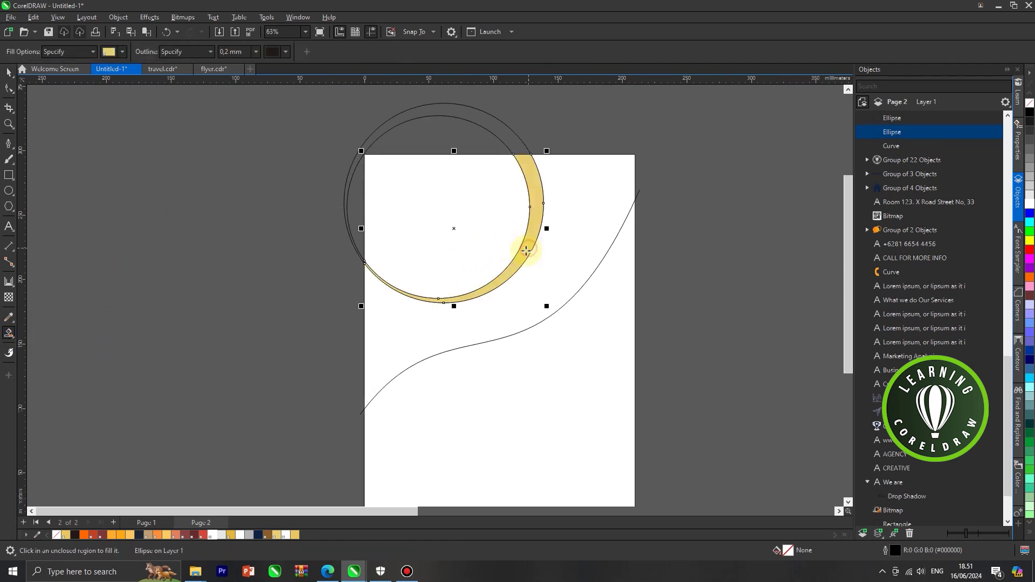
{"action": "left_click", "coordinate": [9, 72]}
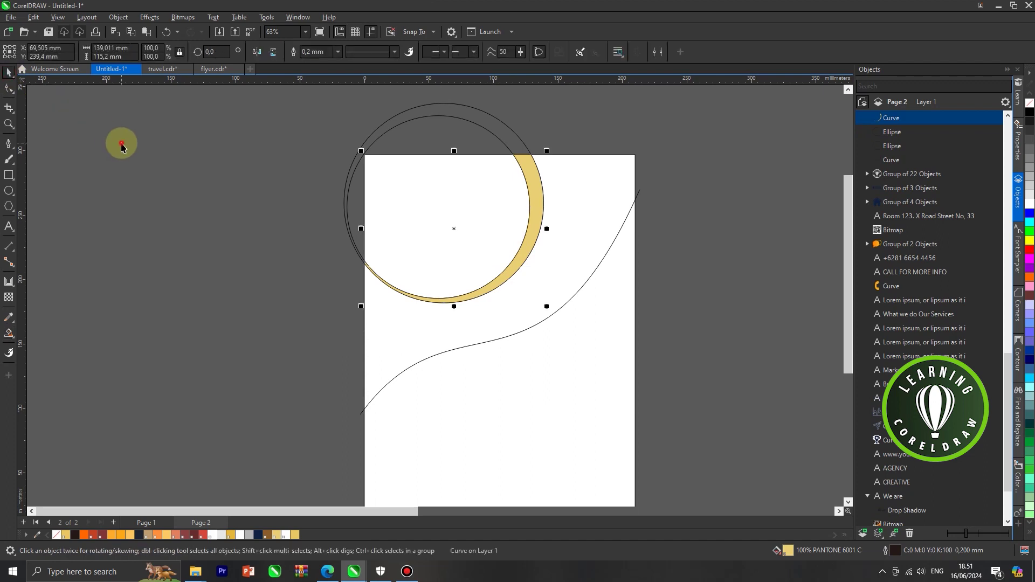
{"action": "left_click", "coordinate": [123, 146]}
Move the outer circle down and left to about X 52 mm, Y 253 mm, extending below the gold crescent
{"action": "left_click", "coordinate": [455, 109]}
{"action": "left_click_drag", "start_coordinate": [458, 111], "coordinate": [455, 124]}
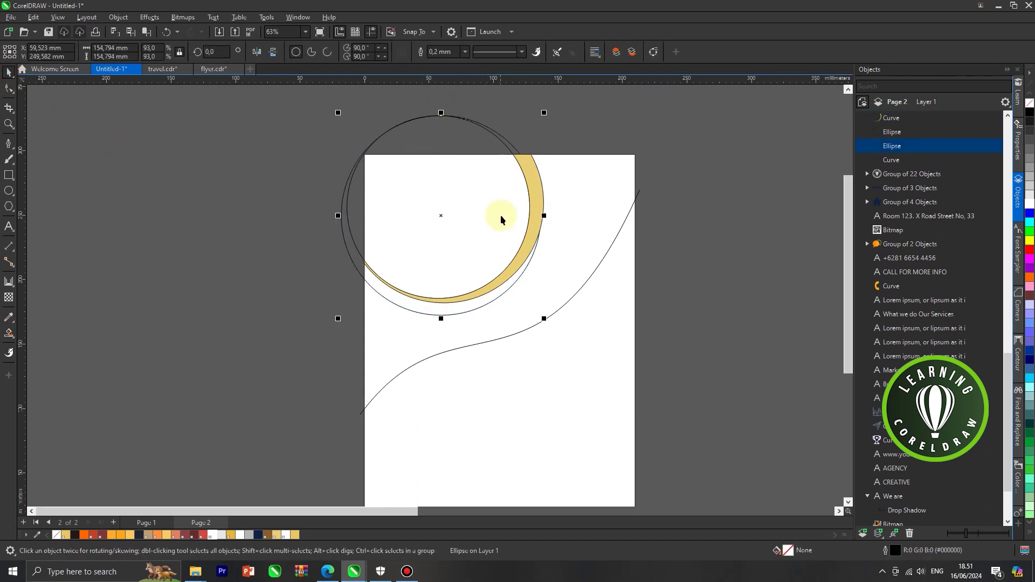
{"action": "scroll", "coordinate": [486, 283], "scroll_direction": "up", "scroll_amount": 1}
{"action": "left_click_drag", "start_coordinate": [493, 304], "coordinate": [477, 297]}
{"action": "scroll", "coordinate": [375, 314], "scroll_direction": "up", "scroll_amount": 1}
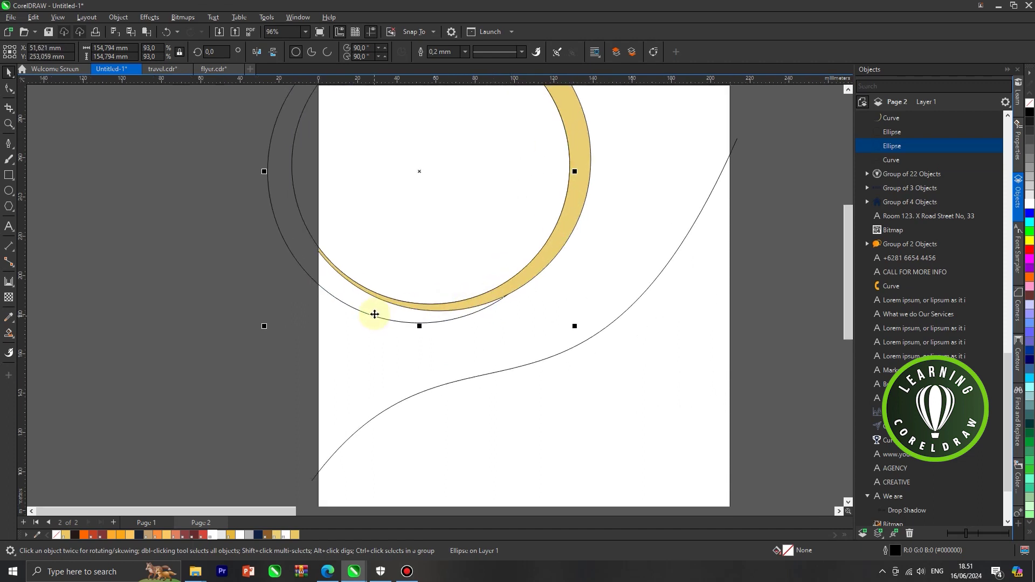
Smart Fill the sliver between the gold crescent and the moved circle with the same gold
{"action": "left_click", "coordinate": [7, 334]}
{"action": "left_click", "coordinate": [47, 348]}
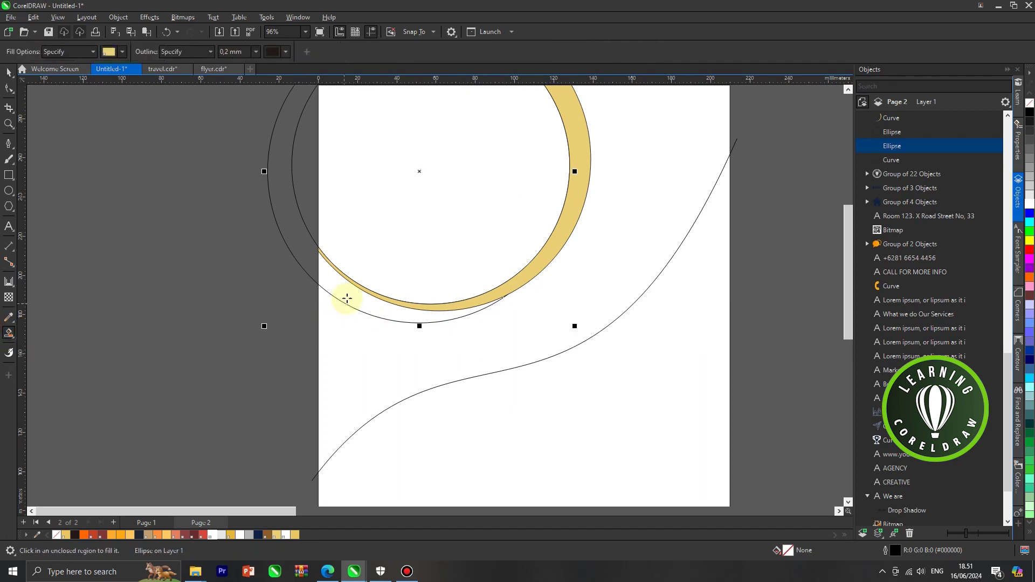
{"action": "left_click", "coordinate": [348, 297]}
{"action": "left_click", "coordinate": [7, 74]}
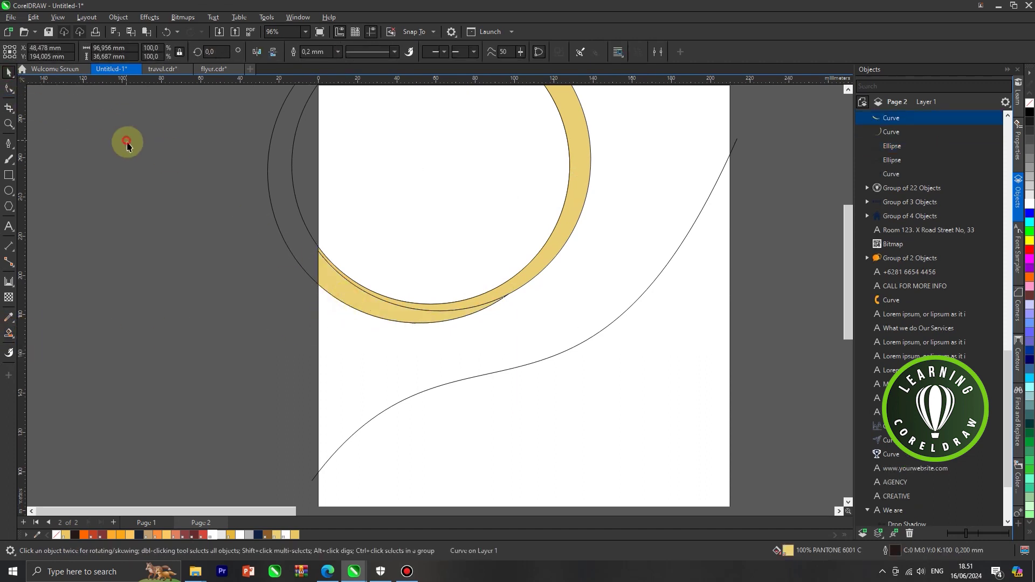
{"action": "left_click", "coordinate": [127, 141]}
Move the larger circle further down and left to about X 41 mm, Y 248 mm, leaving a thin area below the second crescent
{"action": "scroll", "coordinate": [372, 242], "scroll_direction": "down", "scroll_amount": 1}
{"action": "left_click", "coordinate": [315, 238]}
{"action": "left_click_drag", "start_coordinate": [315, 240], "coordinate": [393, 299]}
{"action": "scroll", "coordinate": [407, 303], "scroll_direction": "up", "scroll_amount": 1}
{"action": "left_click", "coordinate": [390, 303]}
Smart Fill the third crescent area at the page's left edge with gold and deselect it
{"action": "left_click", "coordinate": [8, 334]}
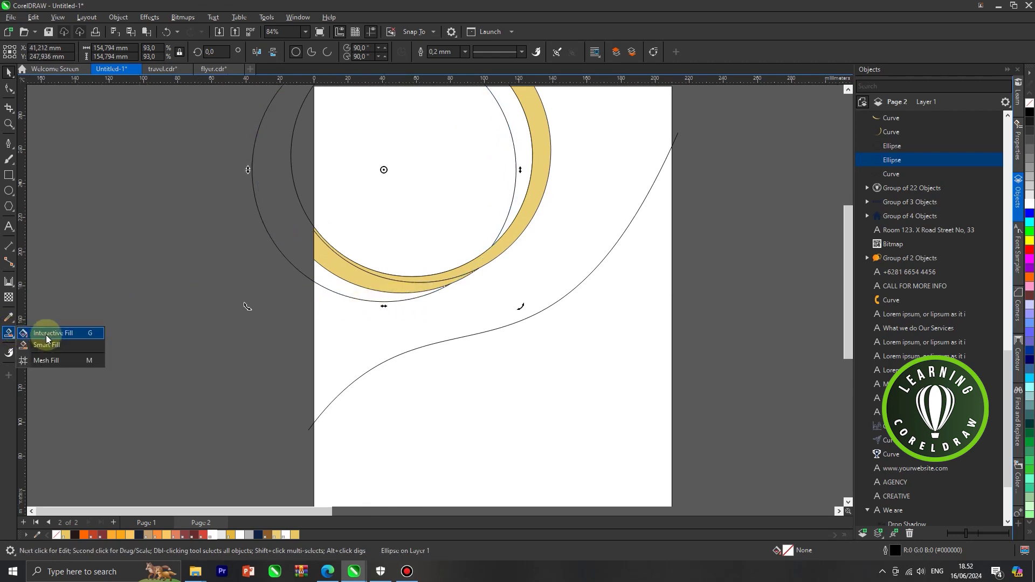
{"action": "left_click", "coordinate": [56, 344]}
{"action": "left_click", "coordinate": [333, 291]}
{"action": "scroll", "coordinate": [340, 299], "scroll_direction": "down", "scroll_amount": 2}
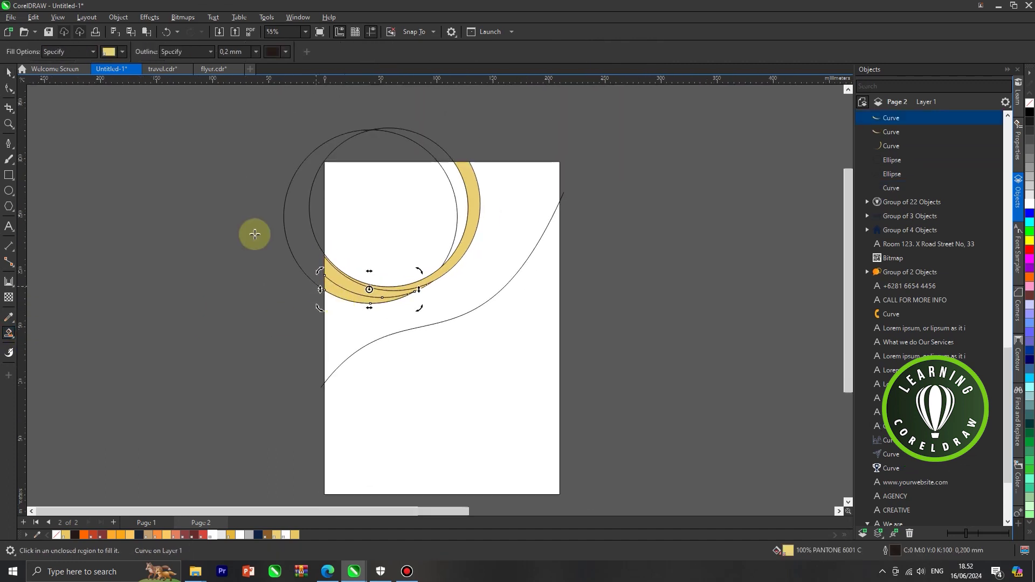
{"action": "left_click", "coordinate": [11, 76]}
{"action": "left_click", "coordinate": [261, 194]}
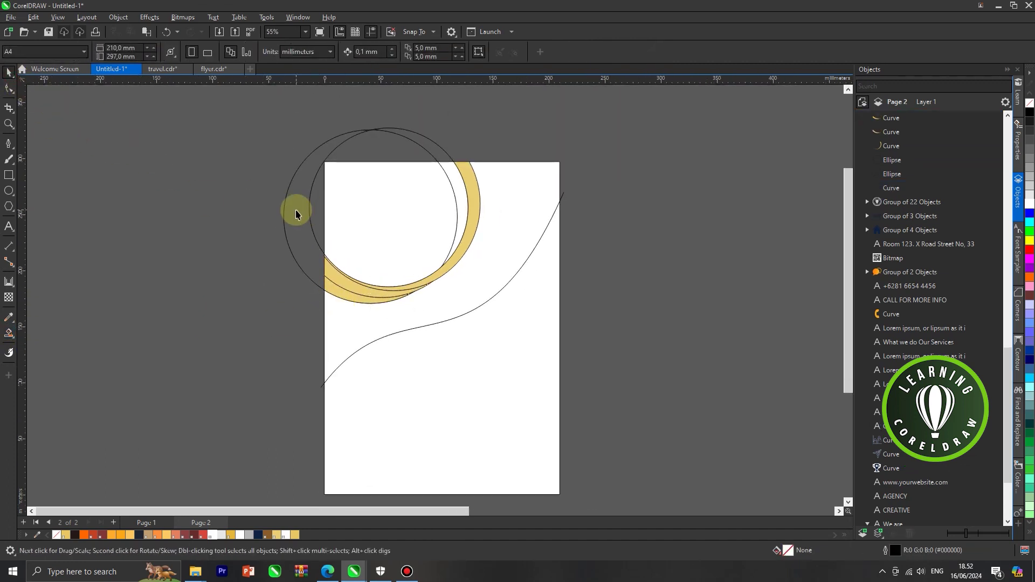
Move the larger circle further down and left to about X 38 mm, Y 238 mm, leaving a thin area below the third crescent
{"action": "left_click", "coordinate": [294, 229]}
{"action": "scroll", "coordinate": [426, 296], "scroll_direction": "up", "scroll_amount": 1}
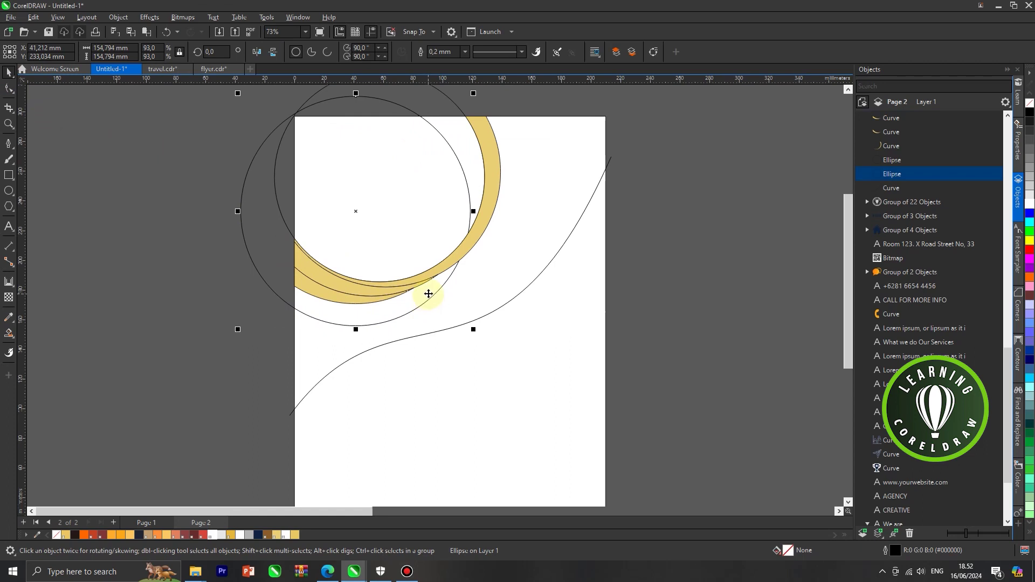
{"action": "left_click_drag", "start_coordinate": [427, 294], "coordinate": [411, 301]}
{"action": "scroll", "coordinate": [353, 315], "scroll_direction": "up", "scroll_amount": 1}
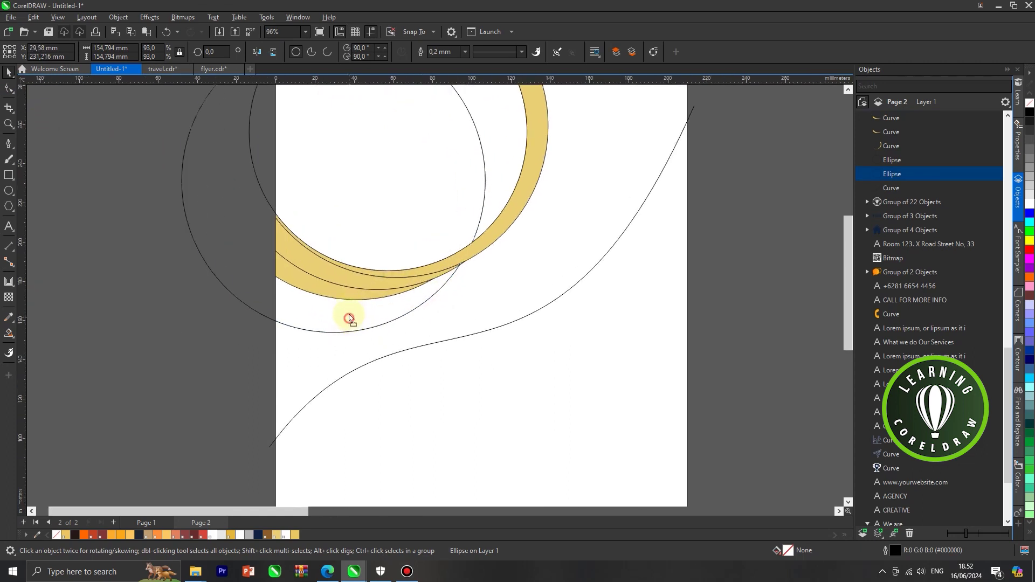
{"action": "left_click_drag", "start_coordinate": [349, 318], "coordinate": [366, 306]}
{"action": "scroll", "coordinate": [363, 308], "scroll_direction": "up", "scroll_amount": 1}
{"action": "scroll", "coordinate": [366, 307], "scroll_direction": "down", "scroll_amount": 2}
{"action": "scroll", "coordinate": [367, 306], "scroll_direction": "down", "scroll_amount": 1}
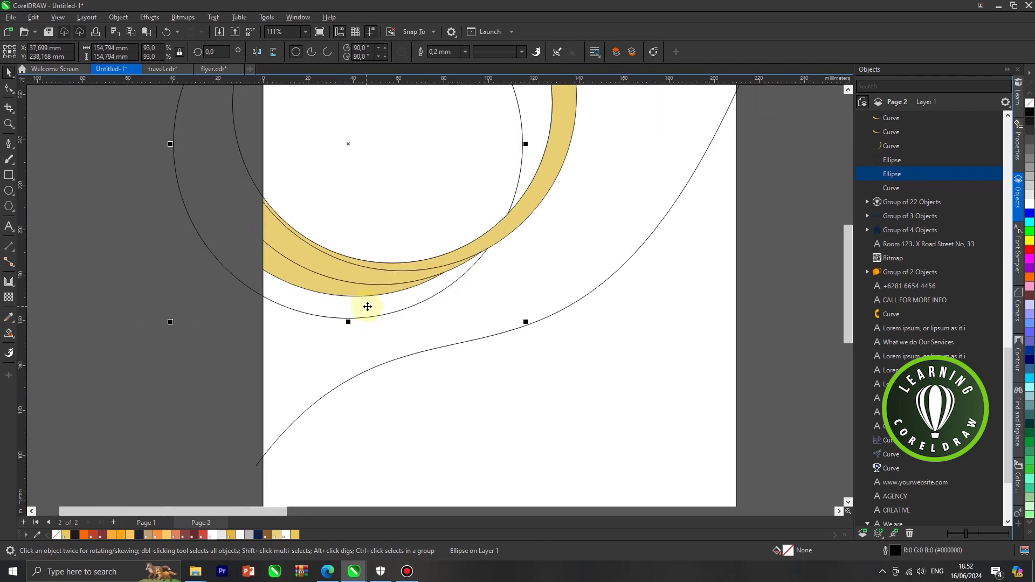
Smart Fill the fourth crescent area at the page's left edge with the same gold and deselect it
{"action": "left_click", "coordinate": [12, 334]}
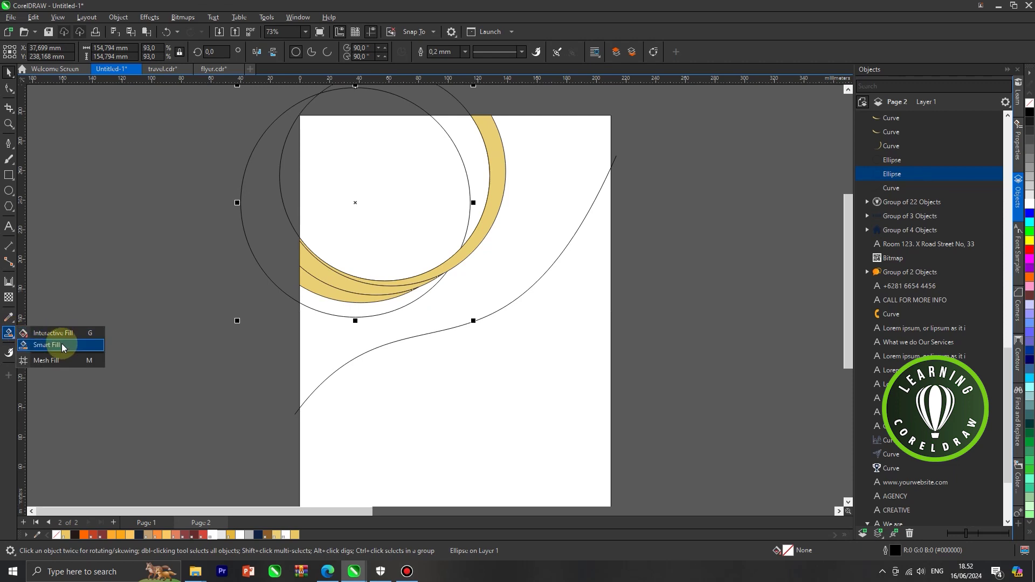
{"action": "left_click", "coordinate": [62, 346]}
{"action": "left_click", "coordinate": [315, 303]}
{"action": "left_click", "coordinate": [10, 74]}
{"action": "left_click", "coordinate": [102, 131]}
Move the larger circle down and left to about X 24 mm, Y 230 mm, extending below the fourth crescent
{"action": "left_click", "coordinate": [255, 209]}
{"action": "left_click_drag", "start_coordinate": [252, 224], "coordinate": [234, 261]}
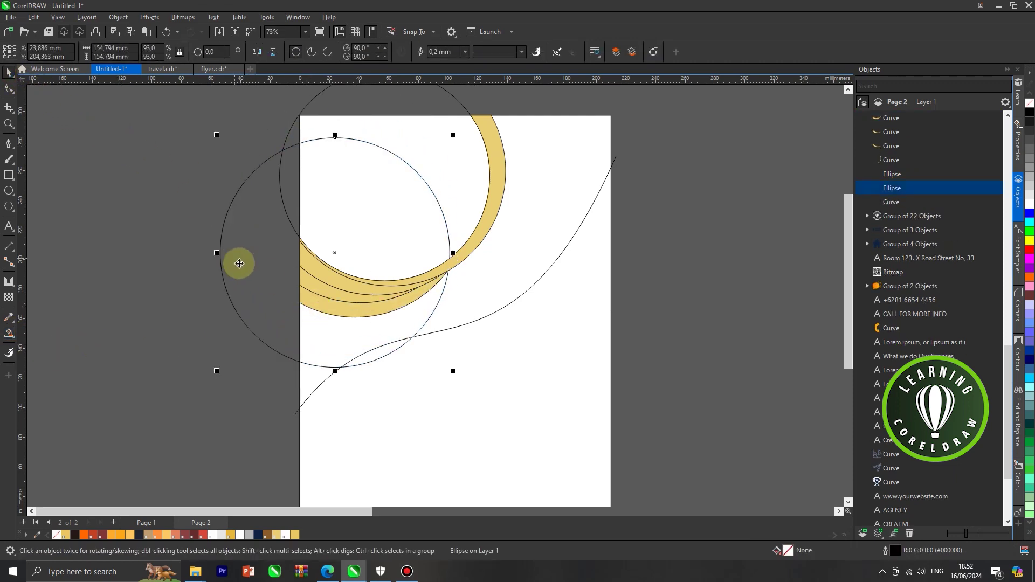
{"action": "scroll", "coordinate": [300, 325], "scroll_direction": "up", "scroll_amount": 1}
{"action": "left_click_drag", "start_coordinate": [300, 306], "coordinate": [304, 284]}
{"action": "key", "text": "ctrl+z"}
{"action": "left_click_drag", "start_coordinate": [247, 312], "coordinate": [248, 265]}
{"action": "scroll", "coordinate": [361, 297], "scroll_direction": "down", "scroll_amount": 2}
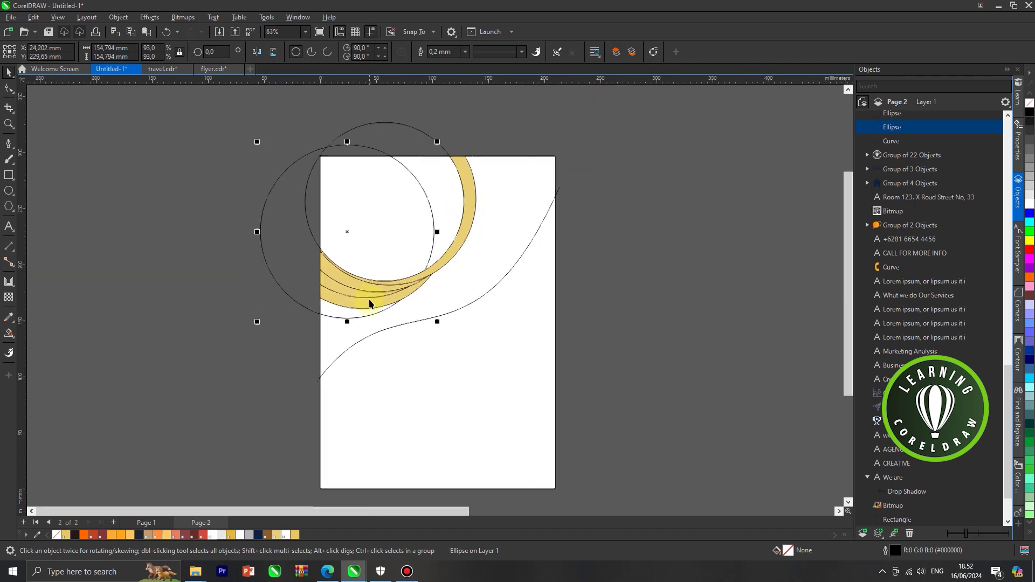
Smart Fill the fifth crescent area at the page's left edge with gold
{"action": "left_click", "coordinate": [264, 302]}
{"action": "left_click", "coordinate": [12, 333]}
{"action": "left_click", "coordinate": [43, 352]}
{"action": "left_click", "coordinate": [323, 307]}
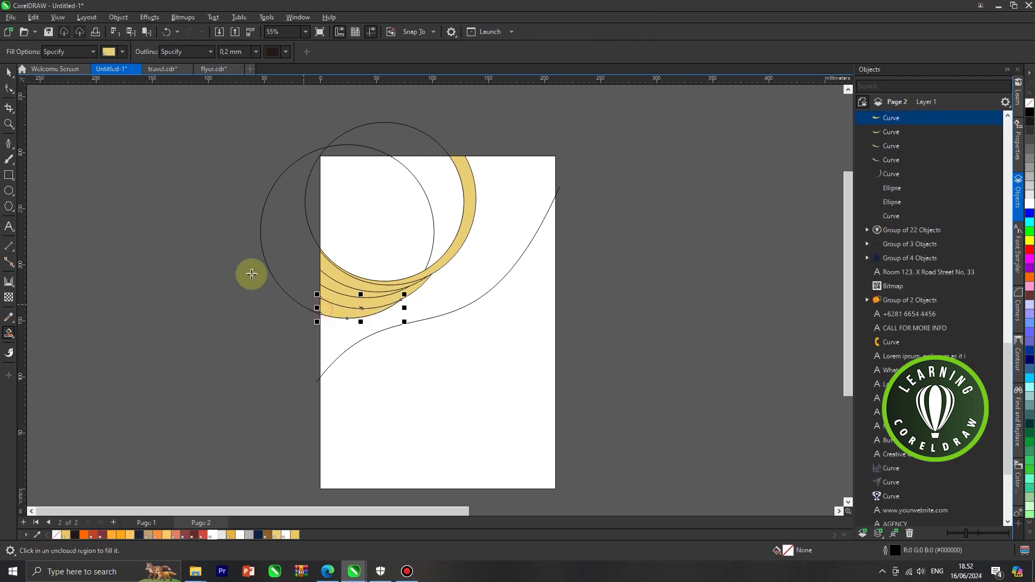
Delete the larger circle outline that was used to build the crescents
{"action": "left_click", "coordinate": [8, 72]}
{"action": "left_click_drag", "start_coordinate": [263, 214], "coordinate": [83, 186]}
{"action": "scroll", "coordinate": [380, 259], "scroll_direction": "down", "scroll_amount": 1}
{"action": "left_click", "coordinate": [259, 228]}
{"action": "key", "text": "Delete"}
{"action": "scroll", "coordinate": [423, 186], "scroll_direction": "up", "scroll_amount": 2}
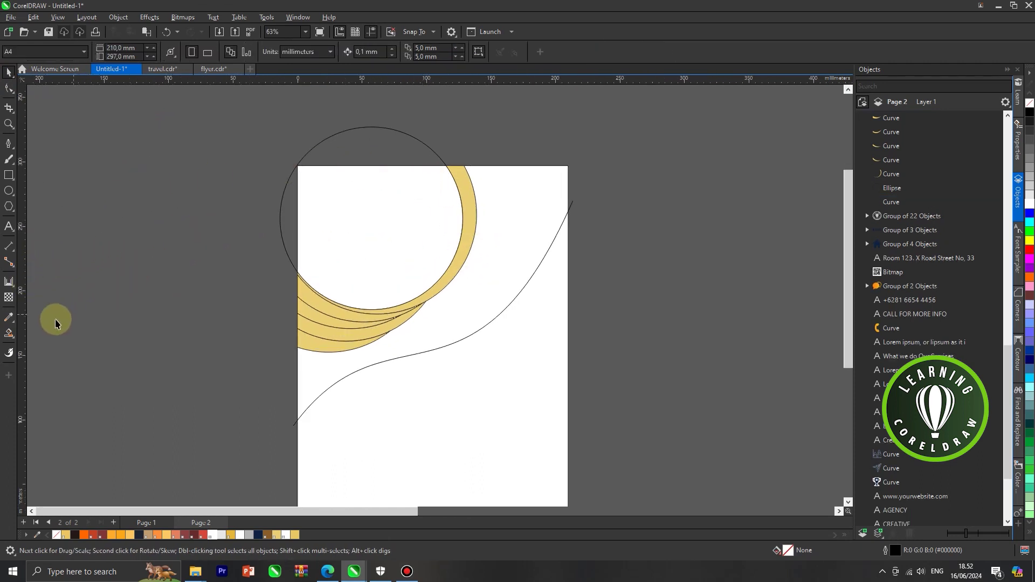
Smart Fill the circular area inside the page with gold and delete the remaining circle outline
{"action": "left_click", "coordinate": [9, 334]}
{"action": "left_click", "coordinate": [58, 347]}
{"action": "left_click", "coordinate": [351, 261]}
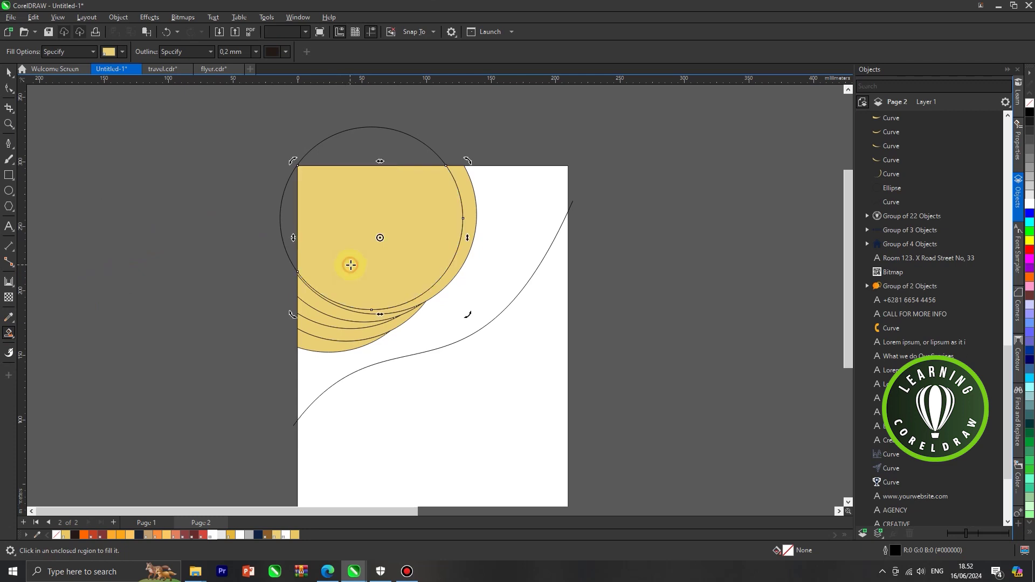
{"action": "left_click", "coordinate": [9, 71]}
{"action": "left_click_drag", "start_coordinate": [311, 156], "coordinate": [152, 150]}
{"action": "key", "text": "Delete"}
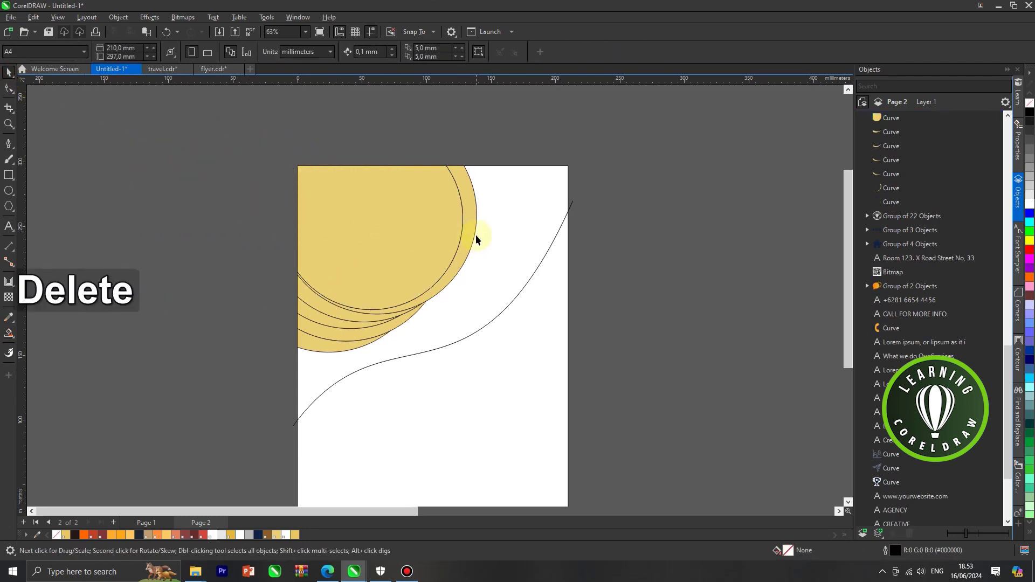
Recolor the first, third and lowest crescents dark navy so they alternate with the gold ones, and deselect
{"action": "scroll", "coordinate": [475, 234], "scroll_direction": "up", "scroll_amount": 1}
{"action": "left_click", "coordinate": [475, 235]}
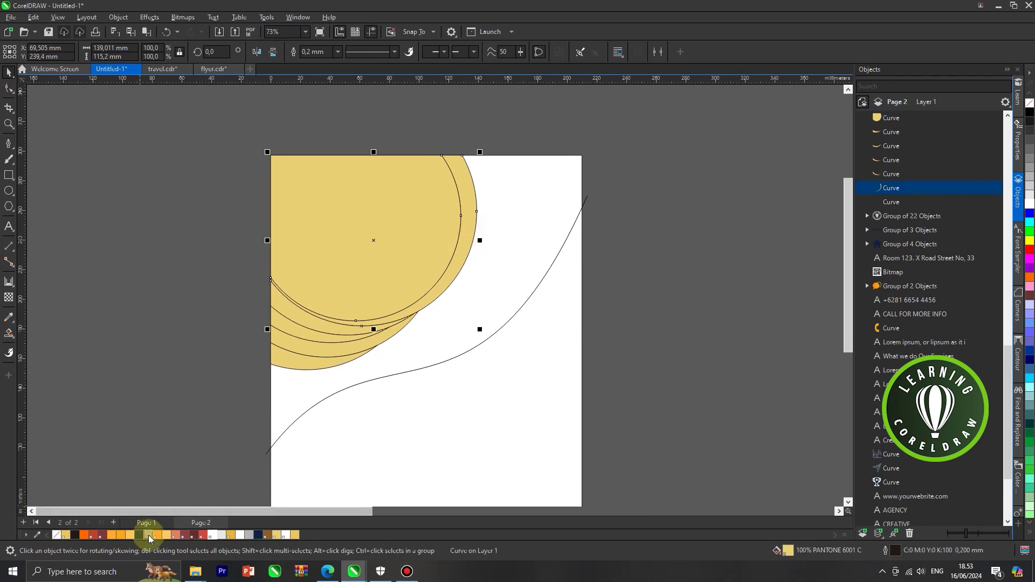
{"action": "left_click", "coordinate": [139, 535]}
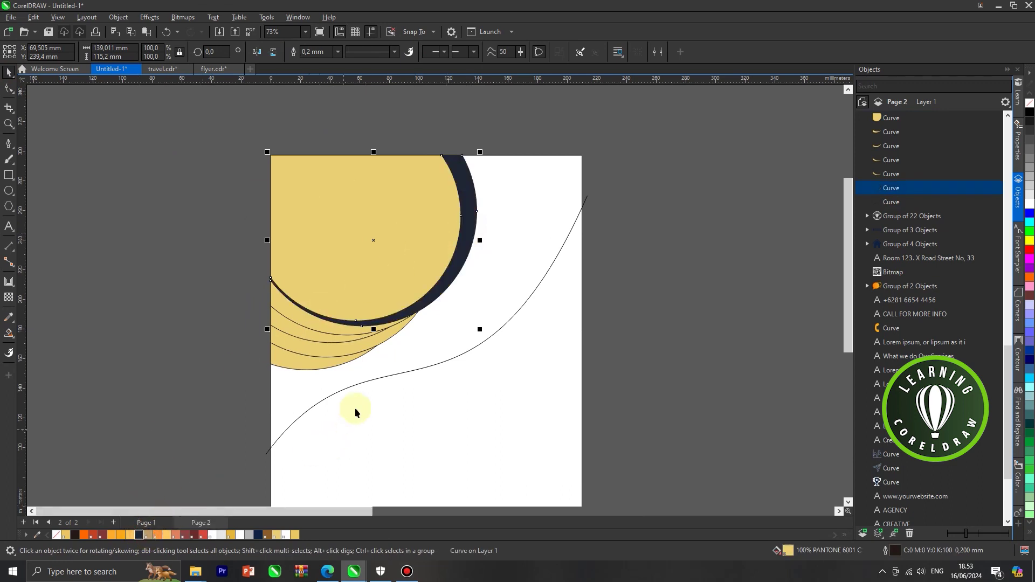
{"action": "scroll", "coordinate": [327, 340], "scroll_direction": "up", "scroll_amount": 1}
{"action": "left_click", "coordinate": [325, 341]}
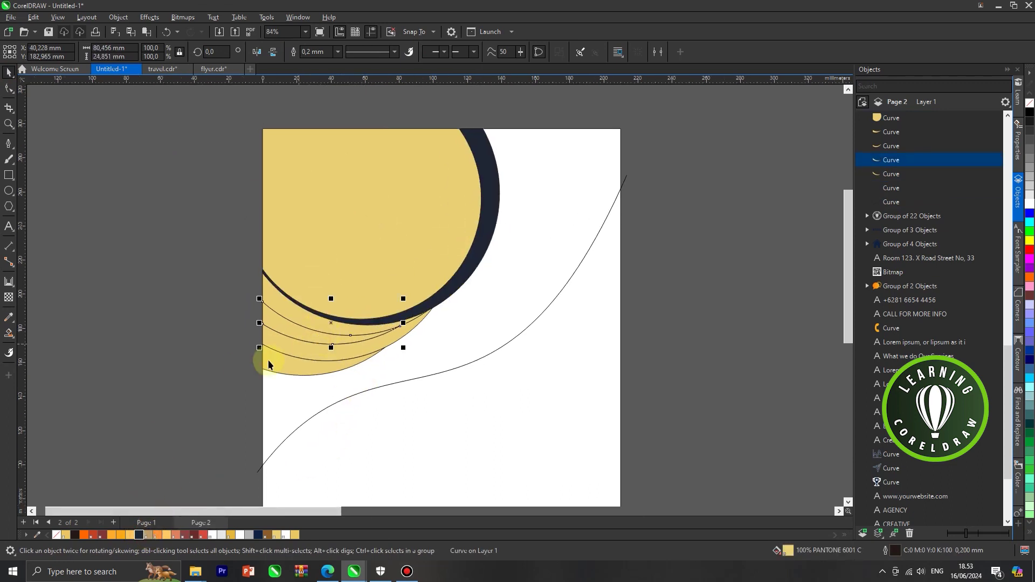
{"action": "left_click", "coordinate": [139, 536]}
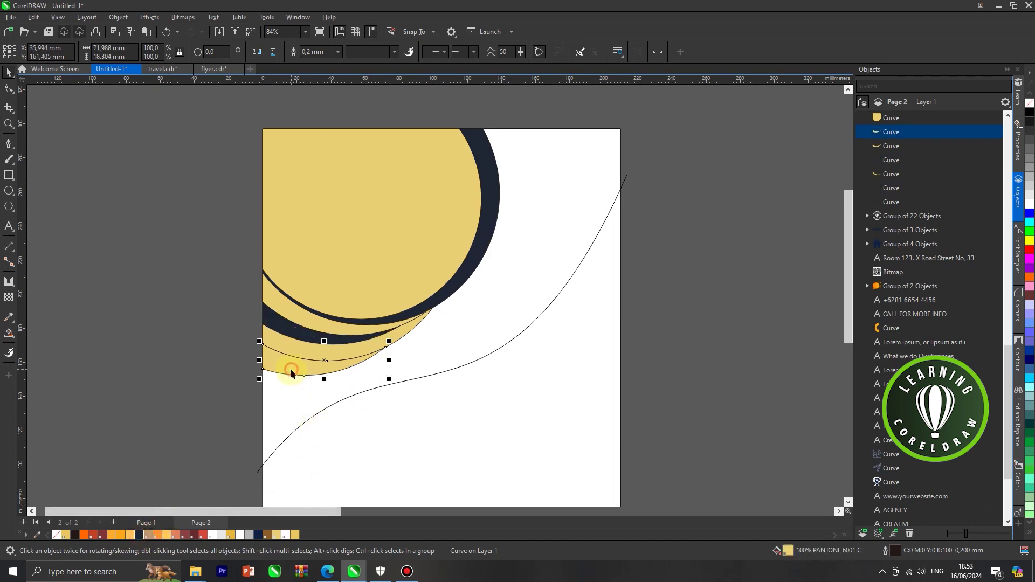
{"action": "left_click", "coordinate": [139, 535]}
{"action": "left_click", "coordinate": [167, 457]}
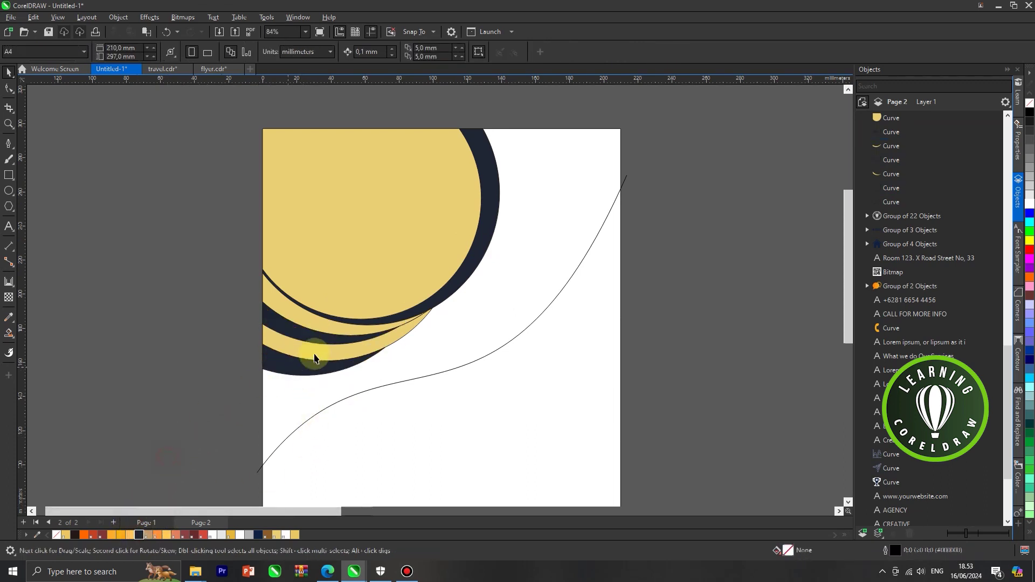
Draw a straight Pen line, about 141 by 178 mm, from above the page's top edge diagonally down past the crescents
{"action": "scroll", "coordinate": [314, 358], "scroll_direction": "down", "scroll_amount": 2}
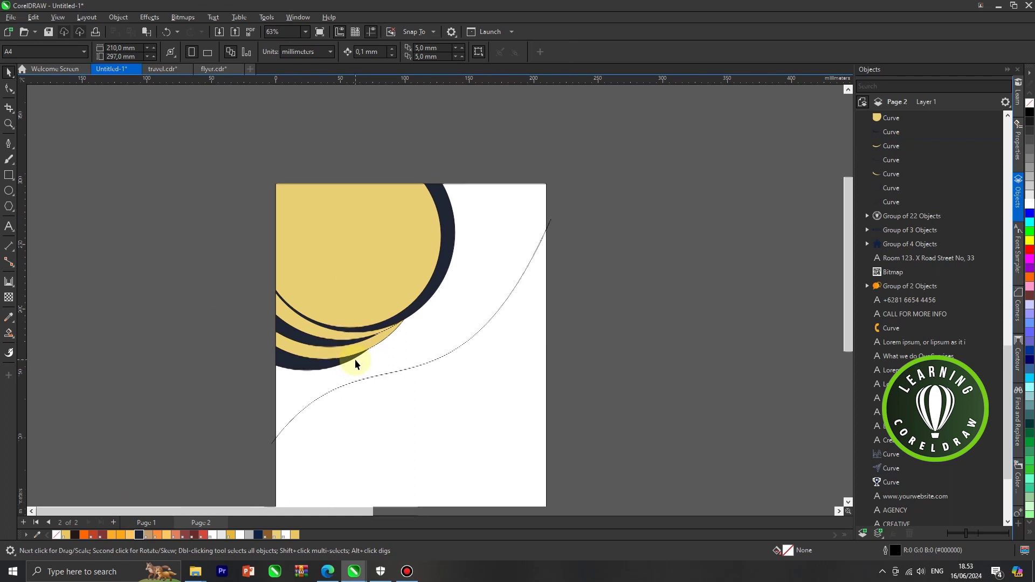
{"action": "scroll", "coordinate": [356, 364], "scroll_direction": "up", "scroll_amount": 2}
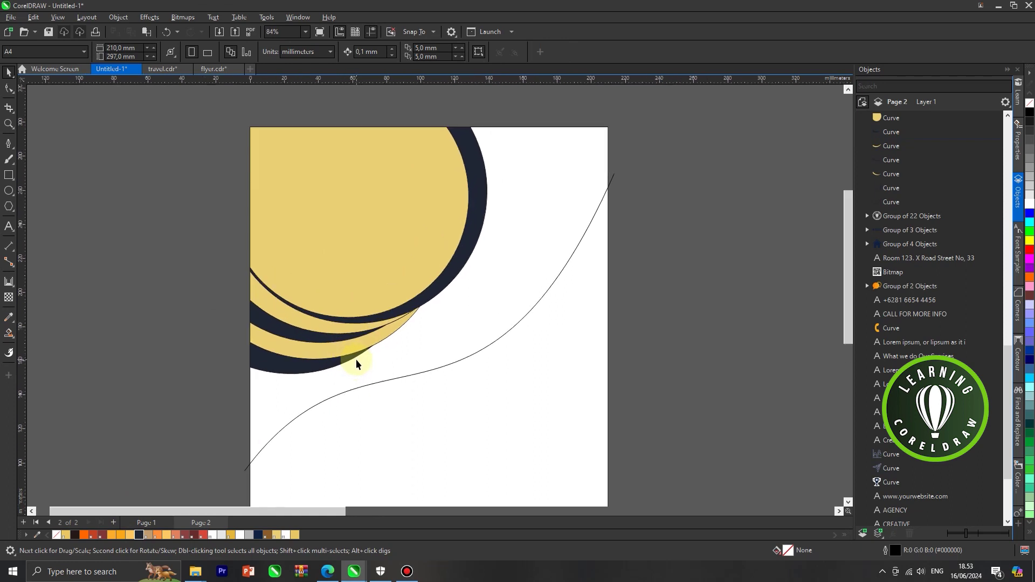
{"action": "left_click", "coordinate": [8, 144]}
{"action": "scroll", "coordinate": [377, 216], "scroll_direction": "down", "scroll_amount": 2}
{"action": "left_click", "coordinate": [509, 142]}
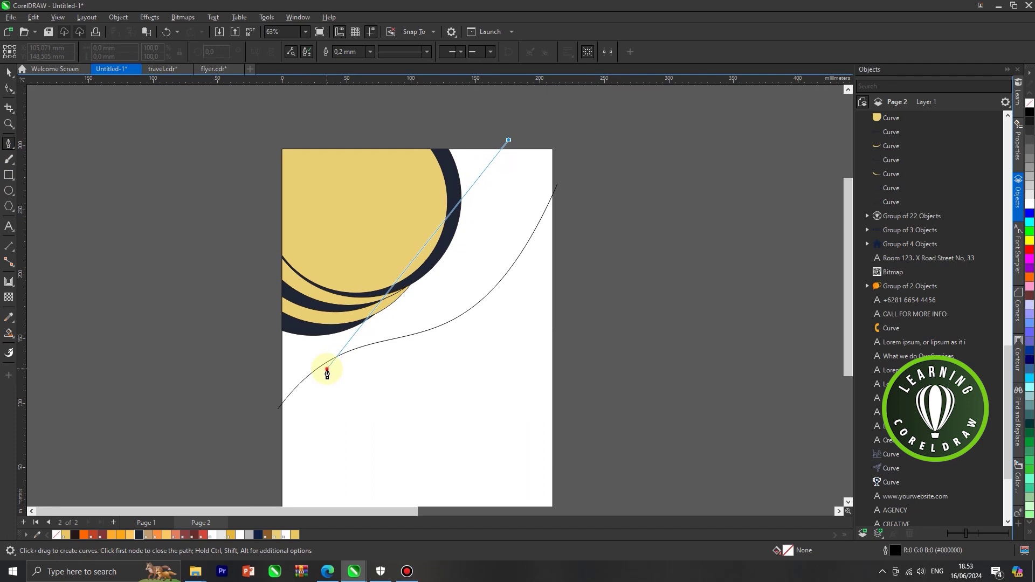
{"action": "left_click", "coordinate": [327, 372]}
{"action": "key", "text": "Escape"}
Convert the diagonal line to a curve, bow it outward around the navy ring, and shift its lower end up and left
{"action": "left_click", "coordinate": [9, 88]}
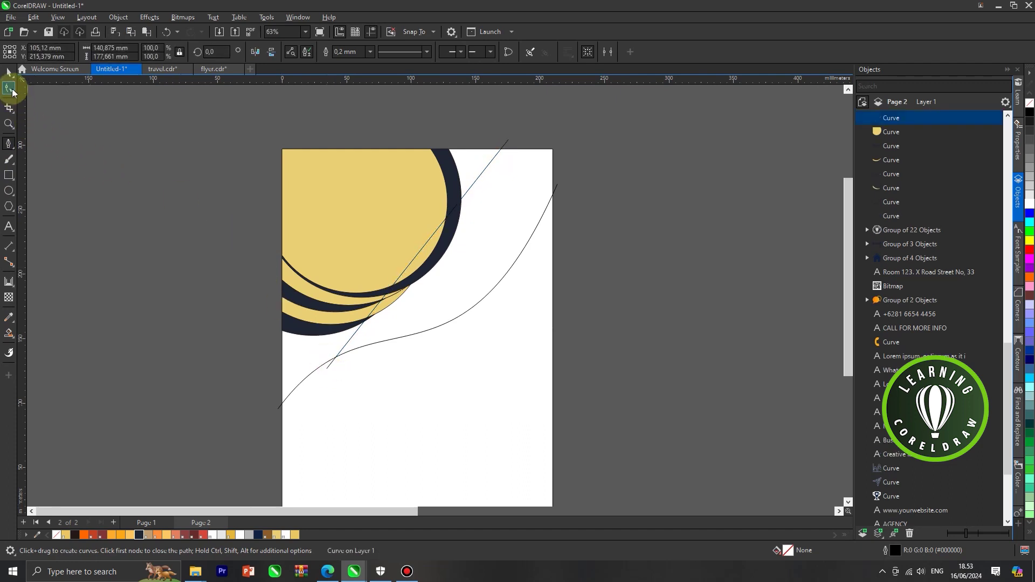
{"action": "left_click", "coordinate": [426, 242]}
{"action": "scroll", "coordinate": [427, 243], "scroll_direction": "up", "scroll_amount": 1}
{"action": "right_click", "coordinate": [426, 243]}
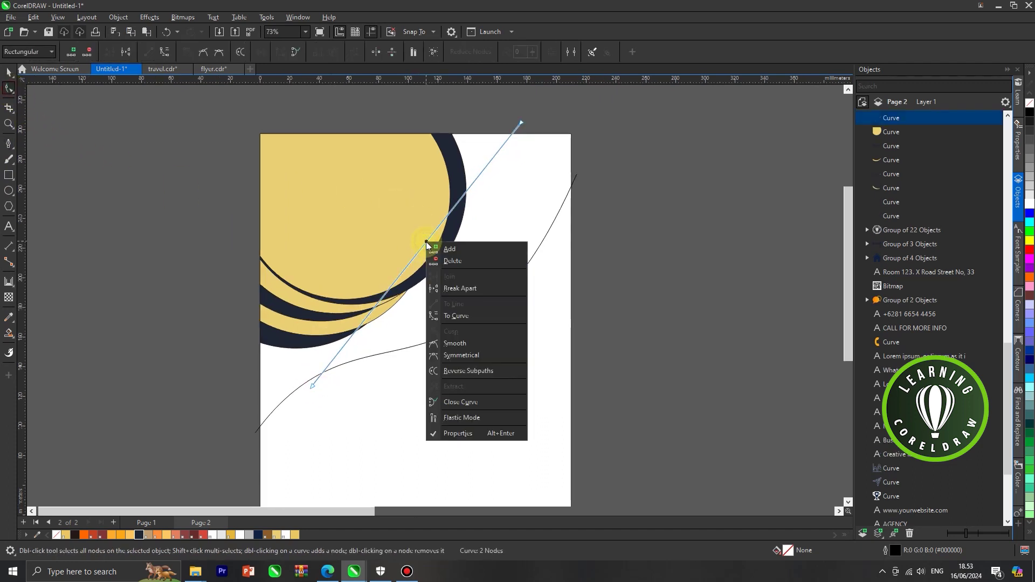
{"action": "left_click", "coordinate": [451, 311]}
{"action": "left_click_drag", "start_coordinate": [427, 240], "coordinate": [462, 264]}
{"action": "left_click_drag", "start_coordinate": [312, 386], "coordinate": [302, 357]}
Move the new curve's upper end right and its lower end down-left, making it about 163 by 160 mm, and deselect it
{"action": "scroll", "coordinate": [503, 206], "scroll_direction": "up", "scroll_amount": 1}
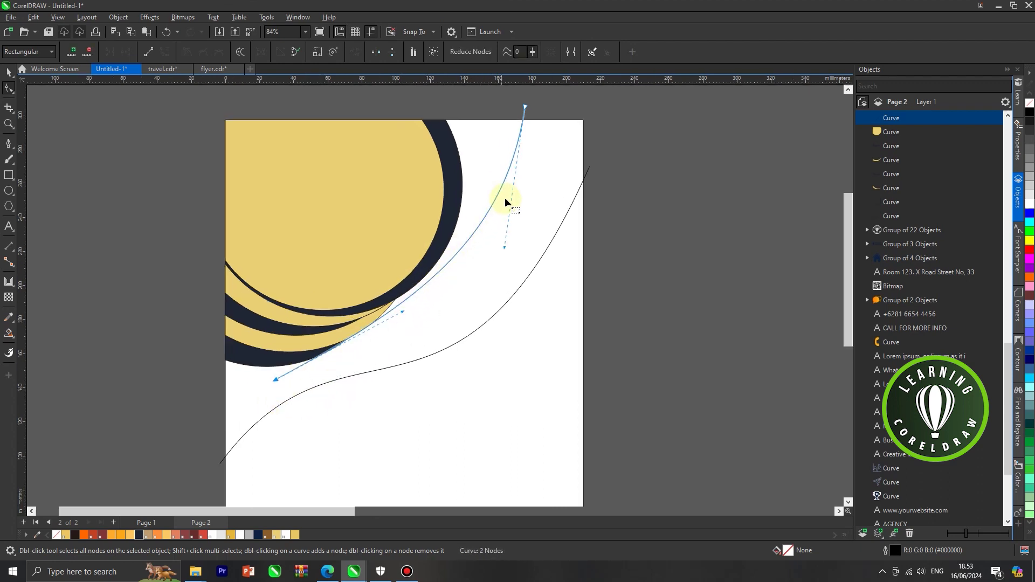
{"action": "left_click", "coordinate": [525, 107]}
{"action": "mouse_move", "coordinate": [526, 107]}
{"action": "left_mouse_down"}
{"action": "mouse_move", "coordinate": [543, 108]}
{"action": "mouse_move", "coordinate": [539, 122]}
{"action": "left_mouse_up"}
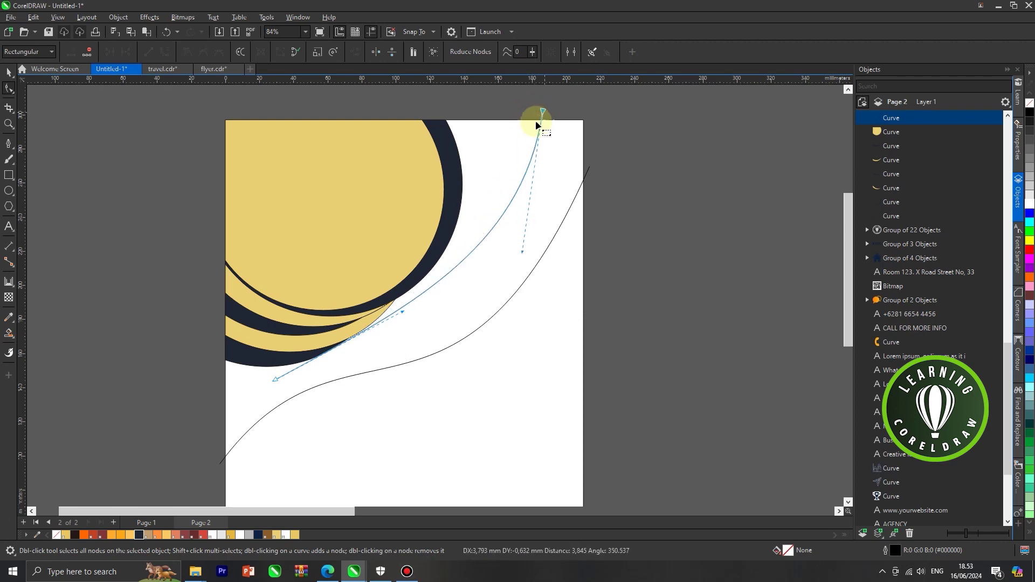
{"action": "scroll", "coordinate": [285, 387], "scroll_direction": "up", "scroll_amount": 1}
{"action": "scroll", "coordinate": [279, 378], "scroll_direction": "up", "scroll_amount": 3}
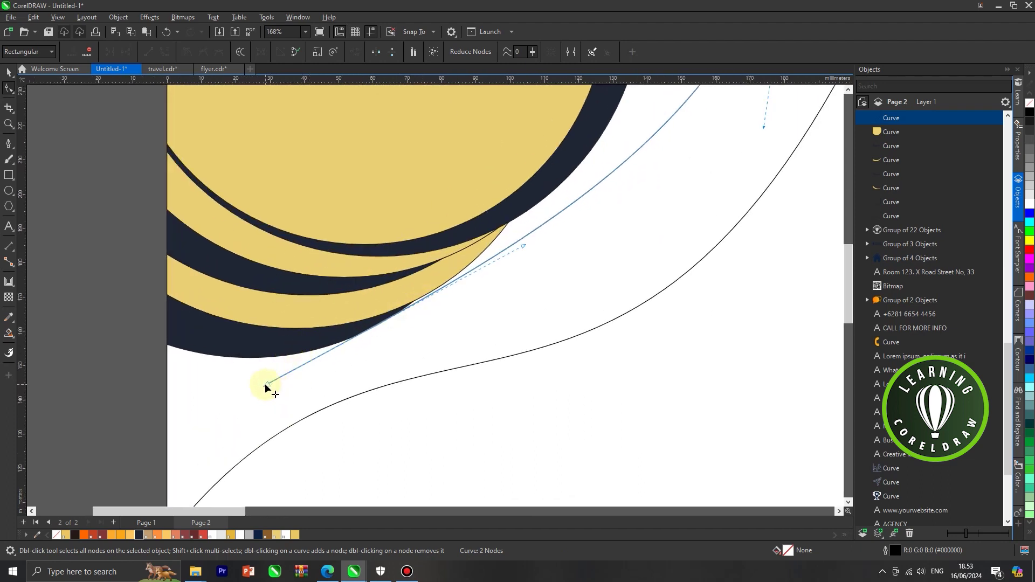
{"action": "left_click_drag", "start_coordinate": [265, 384], "coordinate": [246, 395]}
{"action": "scroll", "coordinate": [330, 343], "scroll_direction": "down", "scroll_amount": 3}
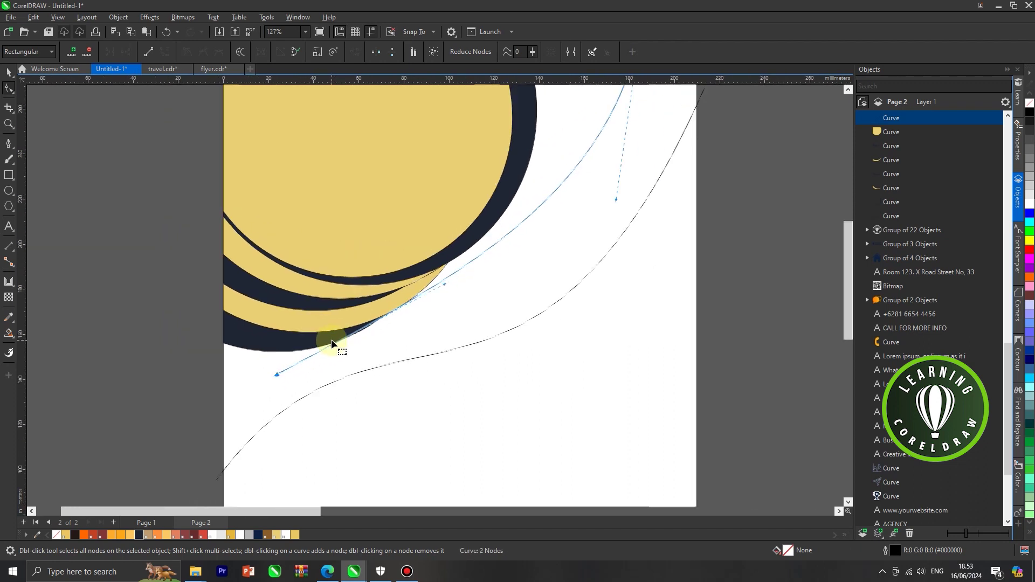
{"action": "left_click", "coordinate": [9, 72]}
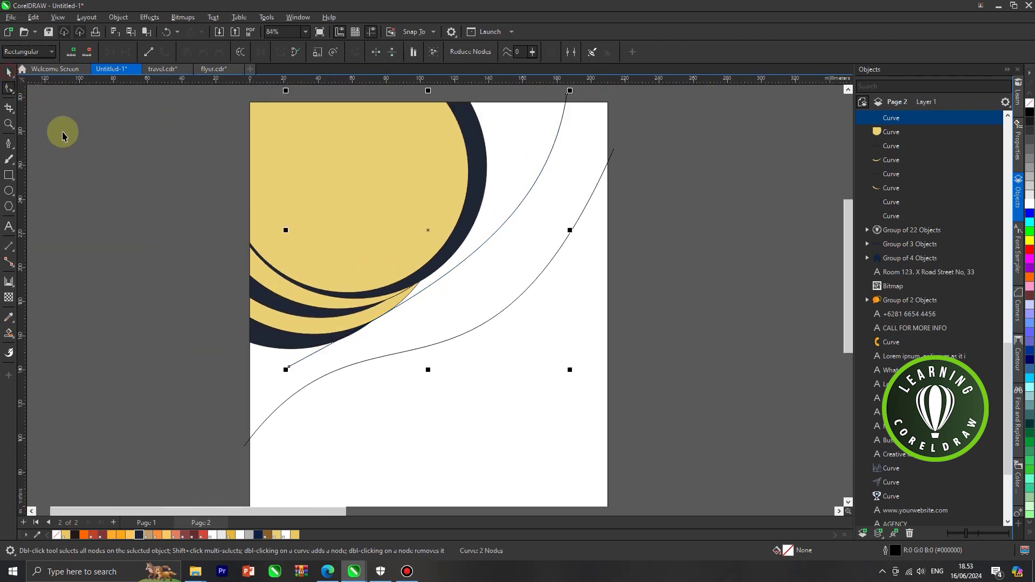
{"action": "left_click", "coordinate": [62, 133]}
{"action": "scroll", "coordinate": [378, 278], "scroll_direction": "down", "scroll_amount": 1}
{"action": "scroll", "coordinate": [410, 304], "scroll_direction": "down", "scroll_amount": 1}
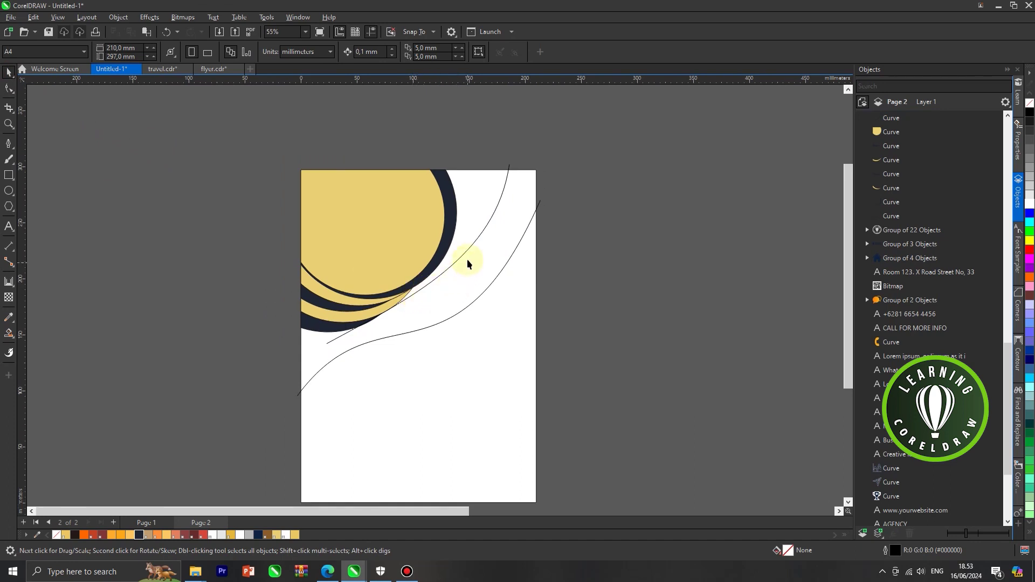
Try ending the upper curve on the crescents, and return its lower end node to just below the lowest crescent
{"action": "scroll", "coordinate": [468, 263], "scroll_direction": "up", "scroll_amount": 1}
{"action": "left_click", "coordinate": [408, 295]}
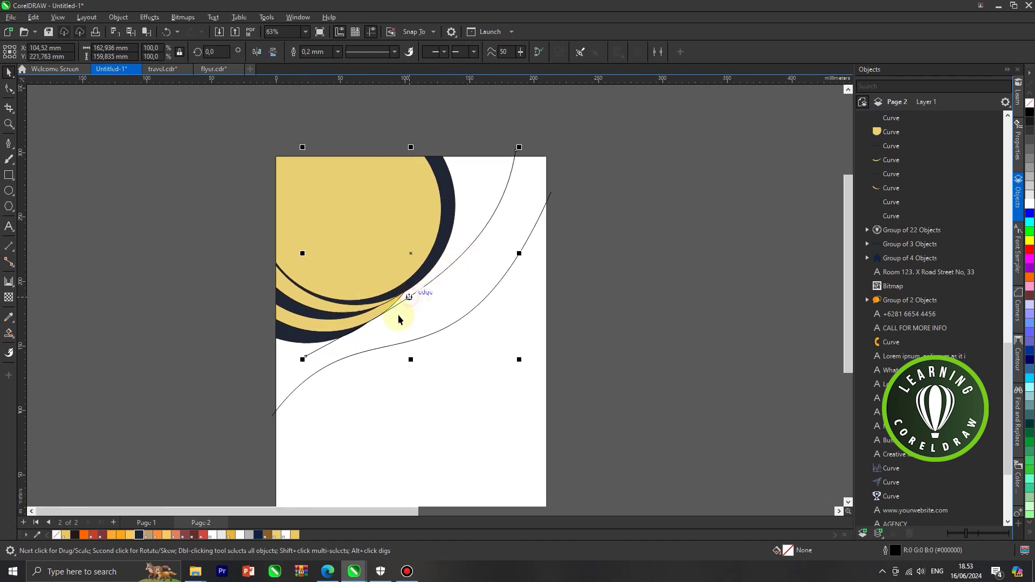
{"action": "left_click", "coordinate": [8, 87]}
{"action": "scroll", "coordinate": [327, 340], "scroll_direction": "up", "scroll_amount": 2}
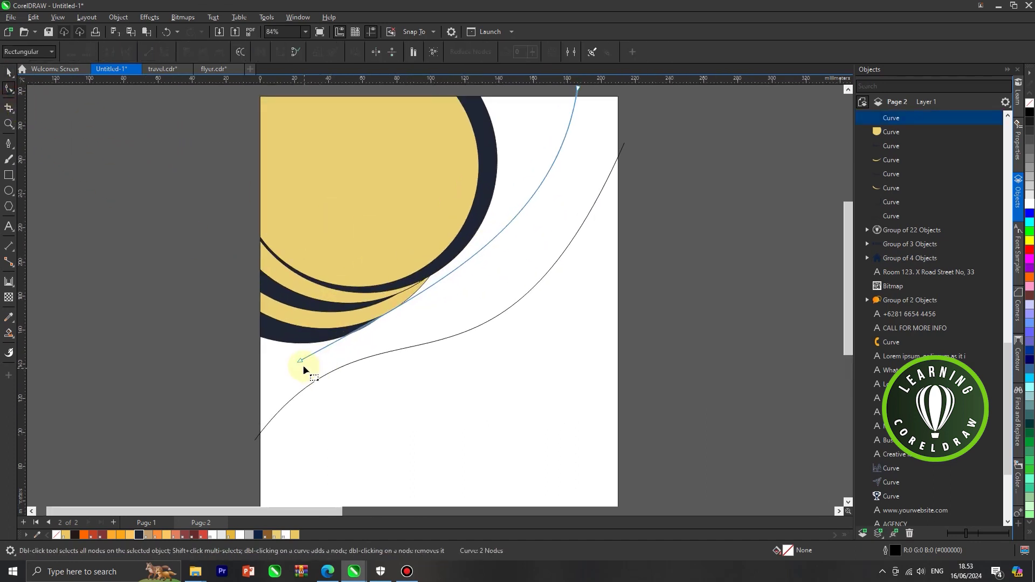
{"action": "left_click_drag", "start_coordinate": [300, 361], "coordinate": [384, 299]}
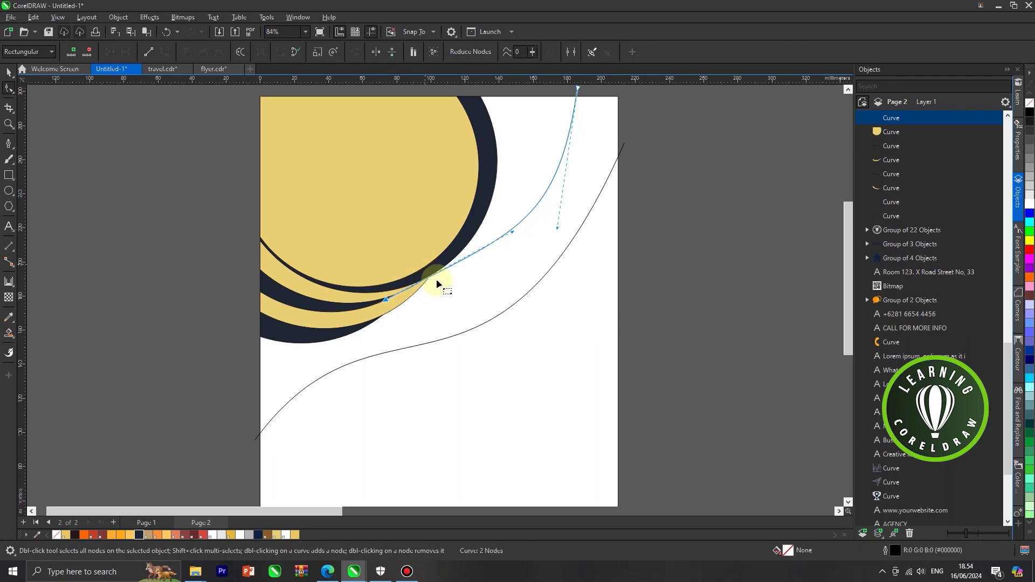
{"action": "scroll", "coordinate": [437, 278], "scroll_direction": "down", "scroll_amount": 2}
{"action": "scroll", "coordinate": [426, 285], "scroll_direction": "up", "scroll_amount": 5}
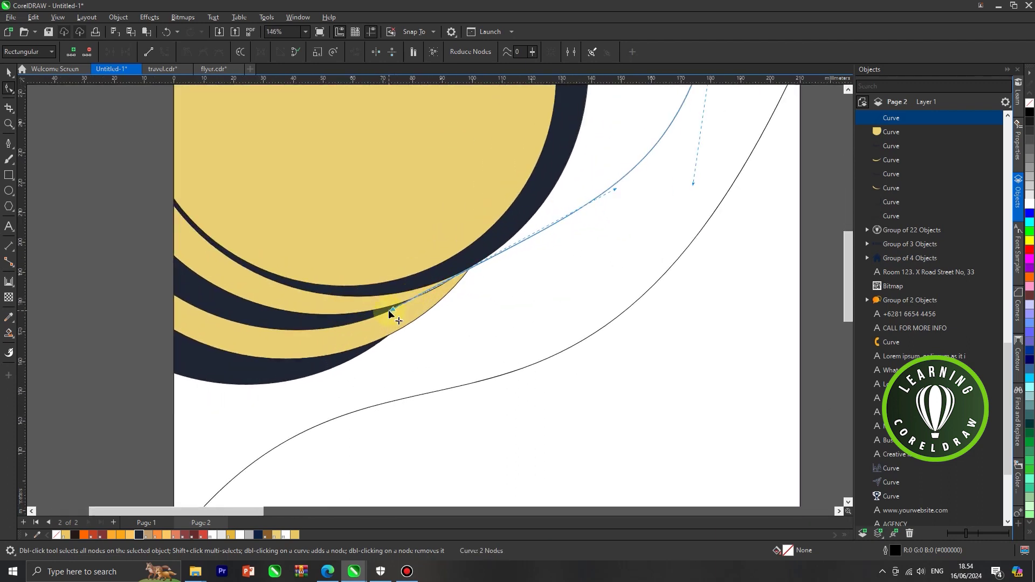
{"action": "left_click_drag", "start_coordinate": [392, 308], "coordinate": [251, 415]}
{"action": "scroll", "coordinate": [455, 337], "scroll_direction": "down", "scroll_amount": 1}
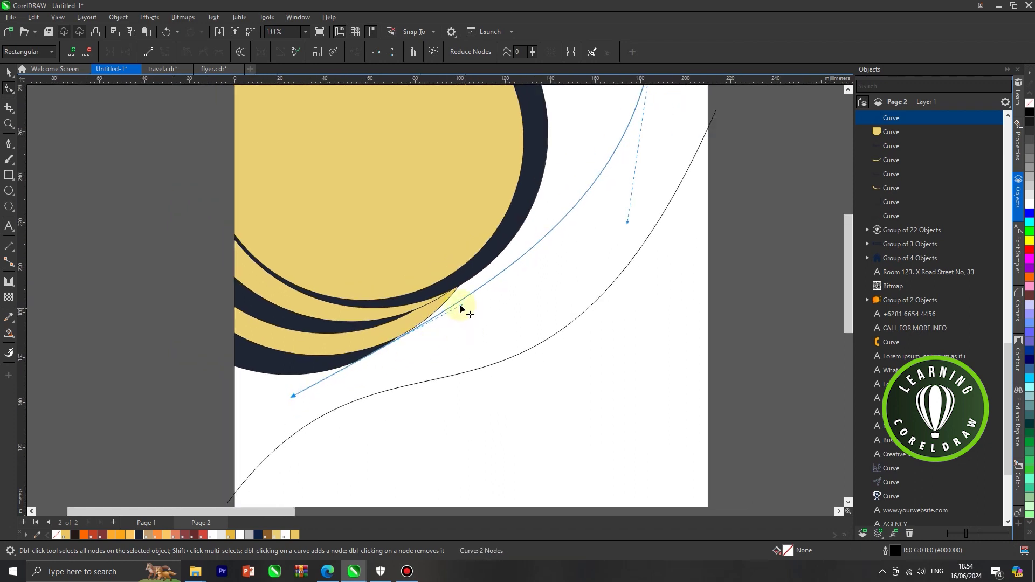
Move the upper curve's lower end node down onto the S-shaped dividing curve and adjust its handle so it hugs the crescents
{"action": "left_click_drag", "start_coordinate": [460, 306], "coordinate": [458, 273]}
{"action": "scroll", "coordinate": [450, 290], "scroll_direction": "down", "scroll_amount": 1}
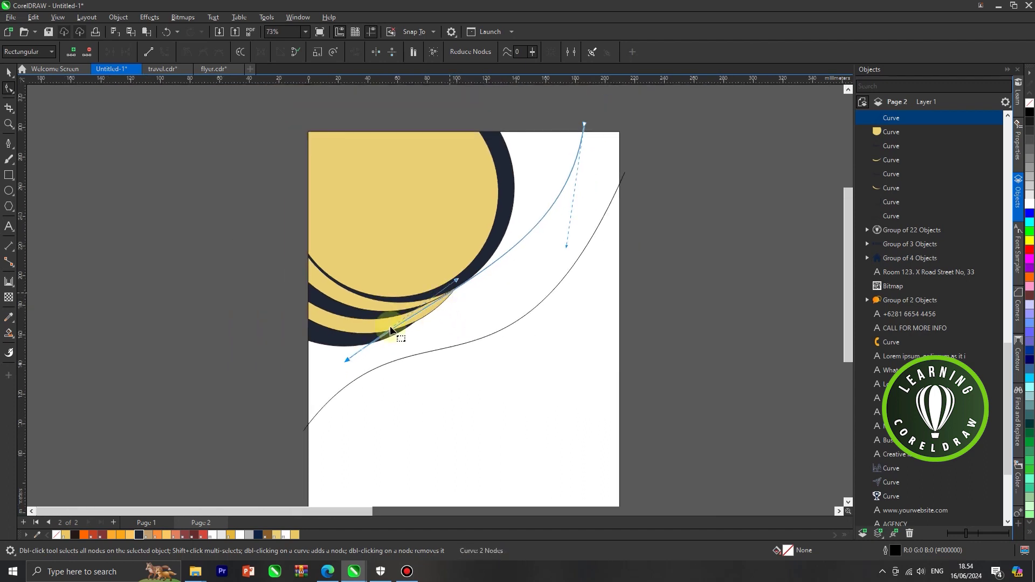
{"action": "left_click_drag", "start_coordinate": [348, 359], "coordinate": [327, 400]}
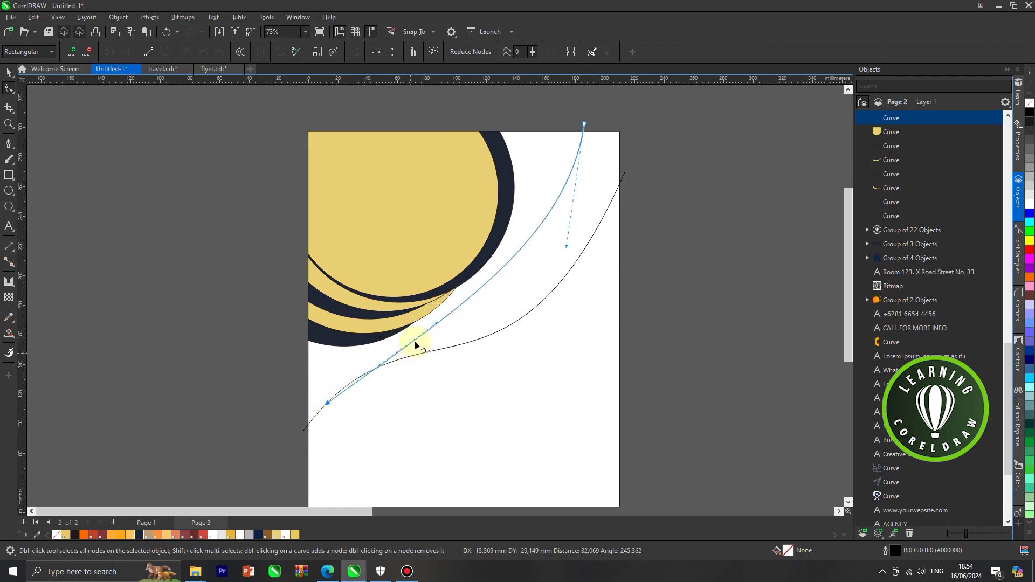
{"action": "left_click_drag", "start_coordinate": [431, 325], "coordinate": [412, 297]}
{"action": "scroll", "coordinate": [412, 296], "scroll_direction": "down", "scroll_amount": 2}
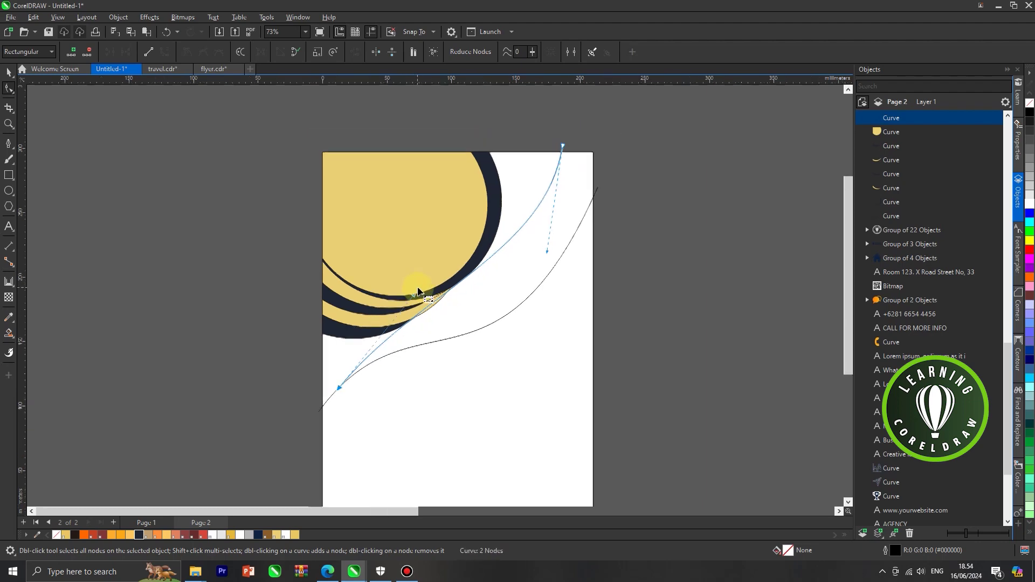
{"action": "scroll", "coordinate": [476, 296], "scroll_direction": "down", "scroll_amount": 1}
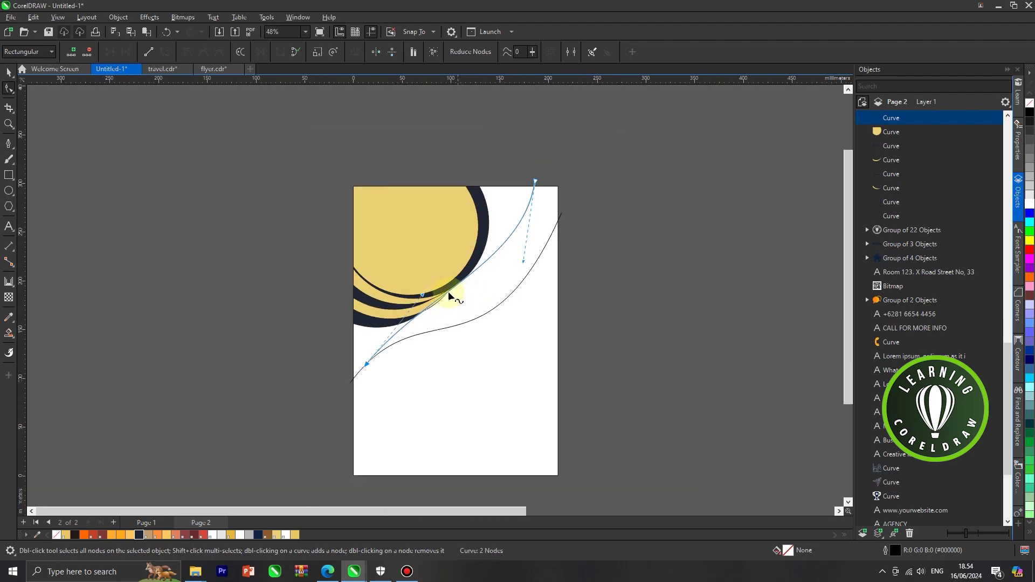
Try pulling the middle of the upper curve onto the tip where the crescents meet the navy ring
{"action": "scroll", "coordinate": [449, 292], "scroll_direction": "up", "scroll_amount": 2}
{"action": "scroll", "coordinate": [436, 312], "scroll_direction": "up", "scroll_amount": 7}
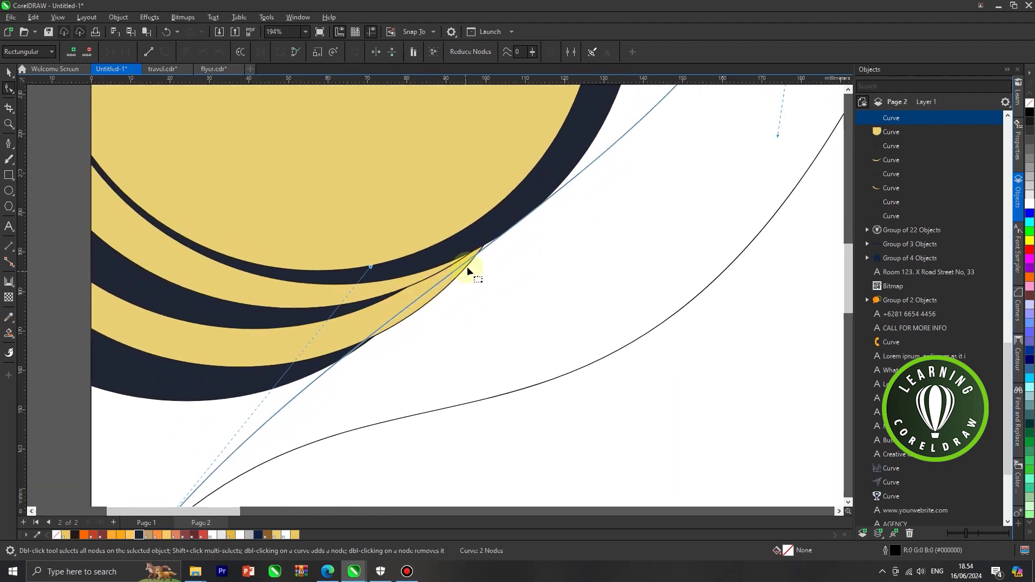
{"action": "left_click_drag", "start_coordinate": [485, 244], "coordinate": [445, 272]}
{"action": "scroll", "coordinate": [438, 309], "scroll_direction": "down", "scroll_amount": 6}
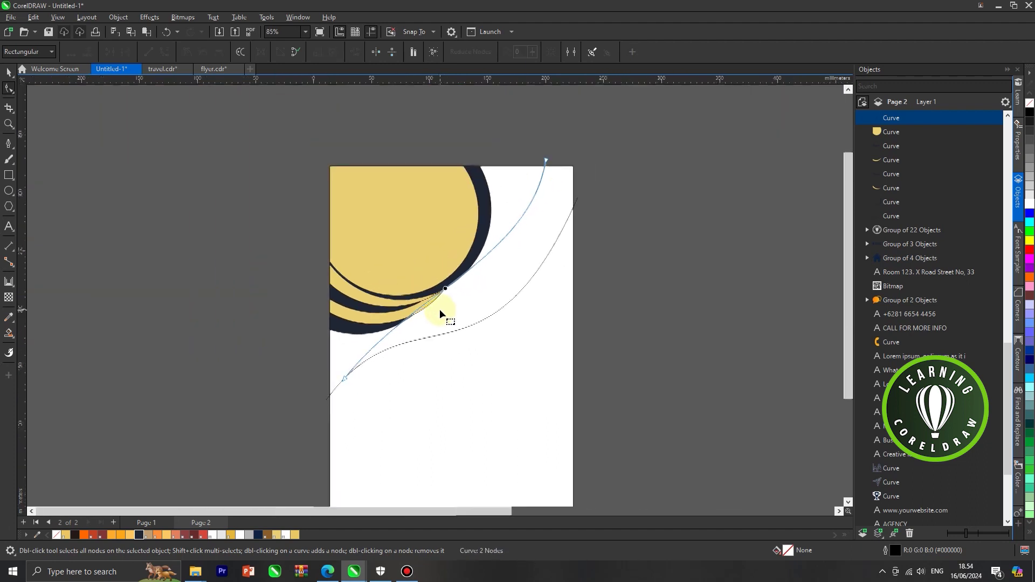
Delete the upper dividing curve, keeping the S-shaped one
{"action": "left_click", "coordinate": [10, 74]}
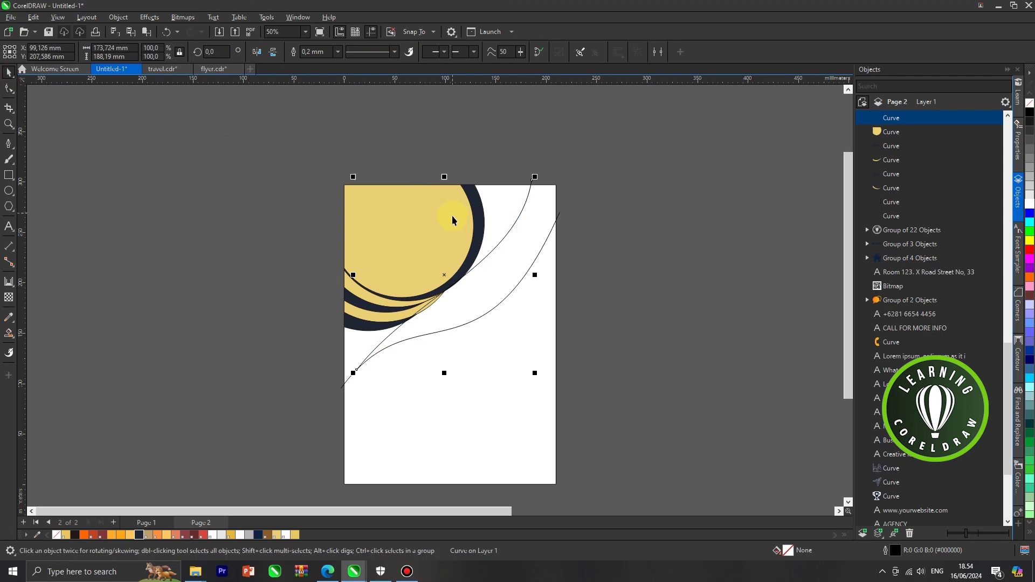
{"action": "key", "text": "Delete"}
{"action": "scroll", "coordinate": [455, 242], "scroll_direction": "up", "scroll_amount": 1}
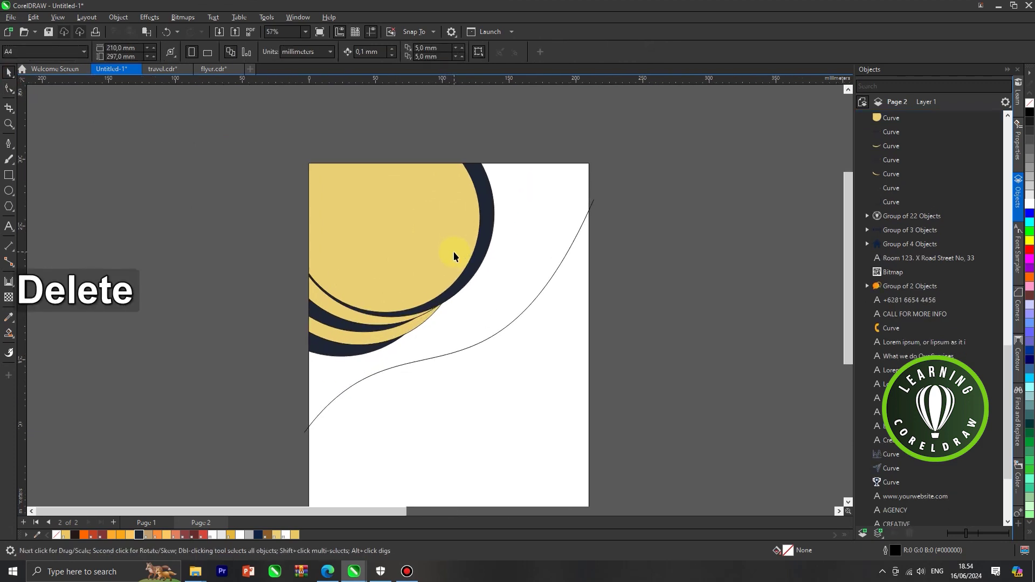
Draw a straight diagonal Pen line from above the page's top edge to just outside its left edge, above the S-shaped curve's end
{"action": "left_click", "coordinate": [520, 241]}
{"action": "left_click", "coordinate": [9, 143]}
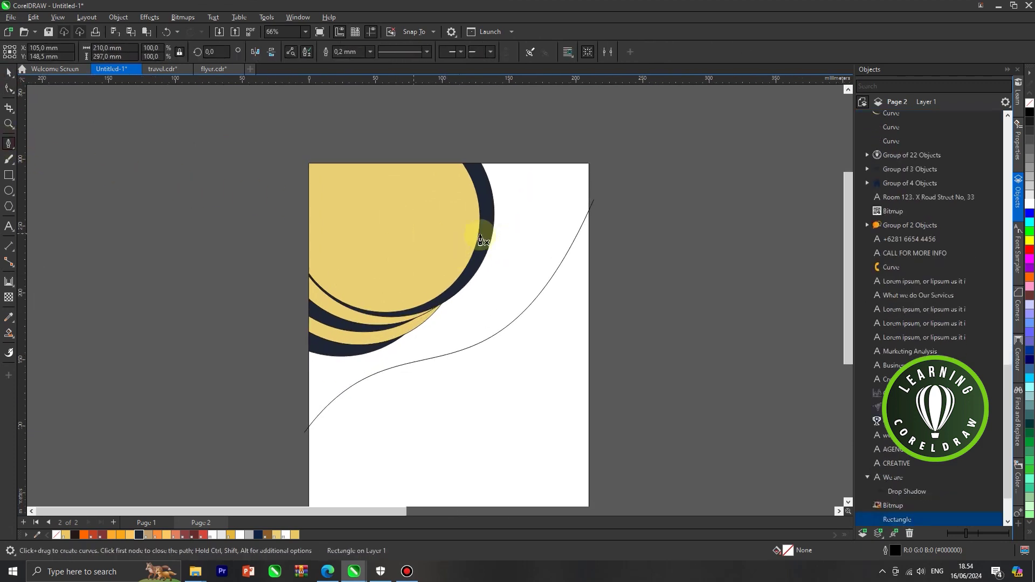
{"action": "left_click", "coordinate": [540, 156]}
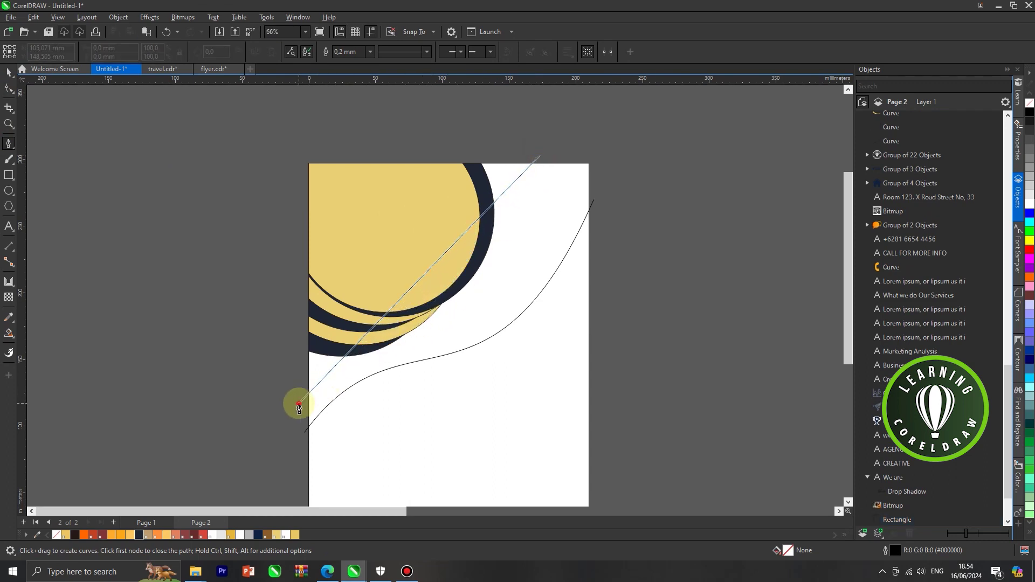
{"action": "left_click", "coordinate": [299, 403]}
{"action": "key", "text": "Escape"}
Convert the diagonal line to a curve and bow it outward beyond the navy ring toward the S-shaped curve
{"action": "left_click", "coordinate": [8, 95]}
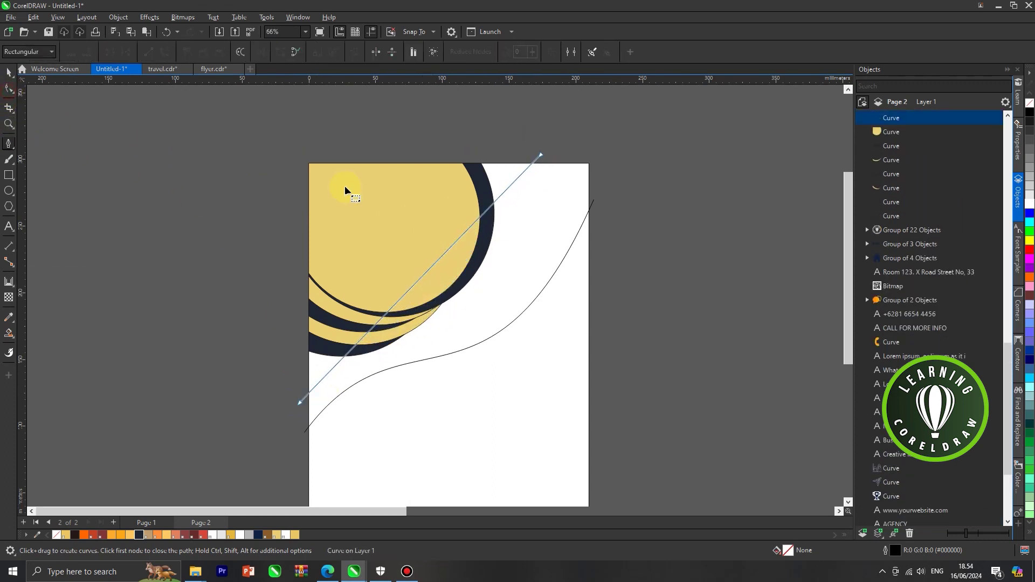
{"action": "scroll", "coordinate": [430, 289], "scroll_direction": "up", "scroll_amount": 1}
{"action": "right_click", "coordinate": [419, 276]}
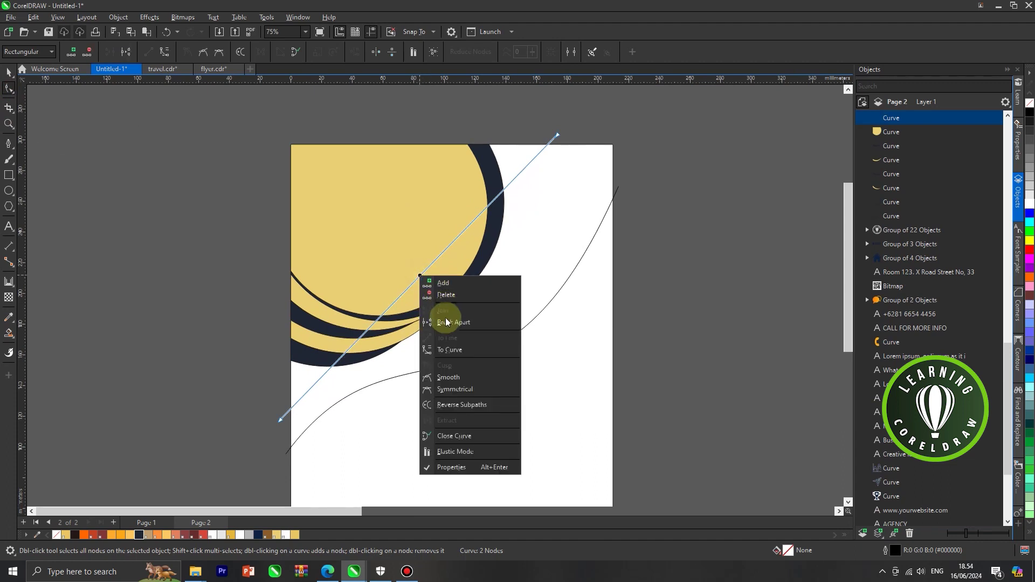
{"action": "left_click", "coordinate": [448, 351]}
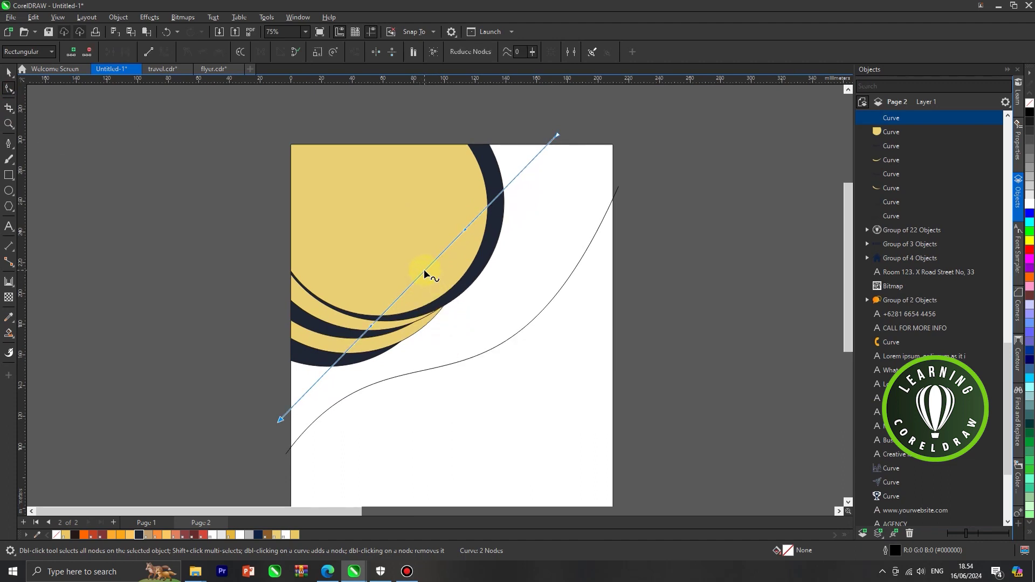
{"action": "left_click_drag", "start_coordinate": [424, 270], "coordinate": [445, 305]}
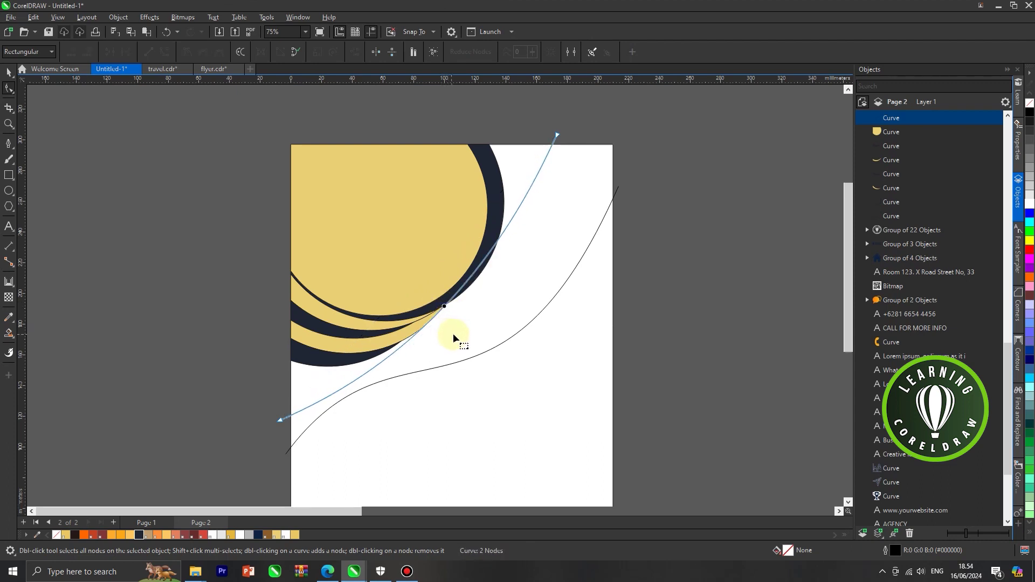
{"action": "scroll", "coordinate": [465, 307], "scroll_direction": "up", "scroll_amount": 1}
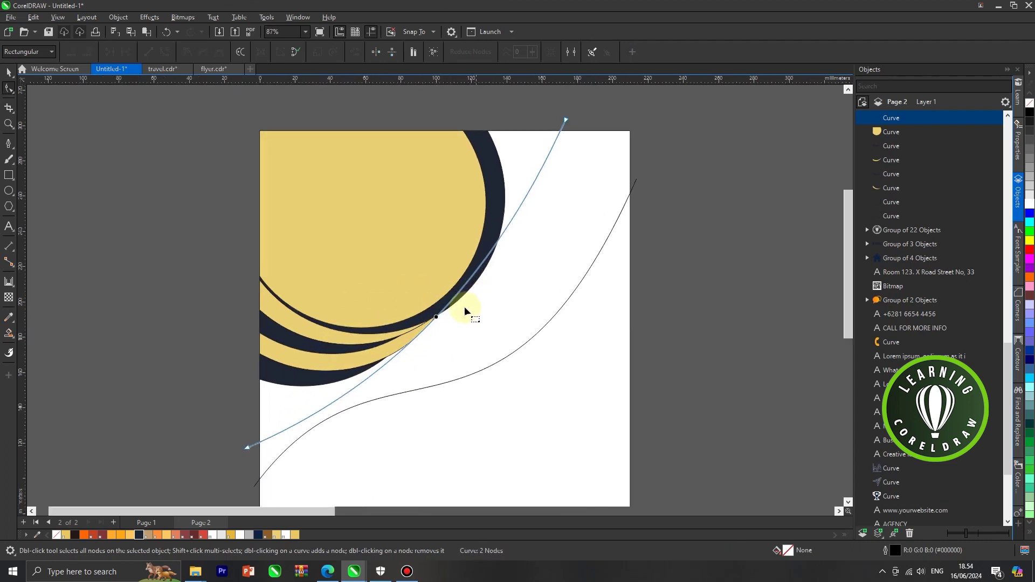
{"action": "scroll", "coordinate": [439, 319], "scroll_direction": "up", "scroll_amount": 1}
{"action": "left_click_drag", "start_coordinate": [436, 316], "coordinate": [468, 352]}
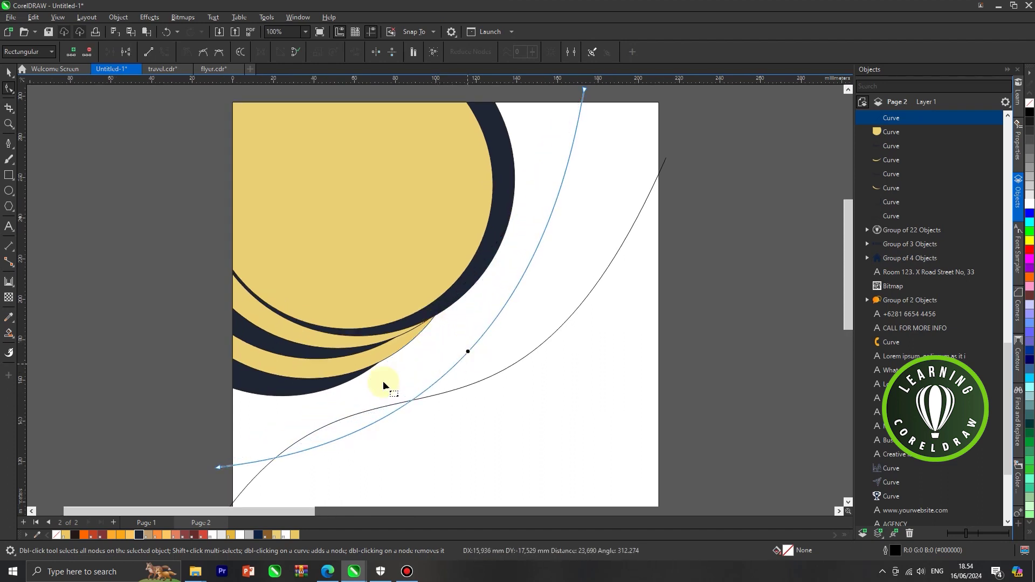
Shift the curve's lower end further left and up, making it about 201 by 157 mm and bringing it against the lowest crescent
{"action": "left_click_drag", "start_coordinate": [220, 465], "coordinate": [178, 418]}
{"action": "left_click_drag", "start_coordinate": [543, 332], "coordinate": [574, 386]}
{"action": "scroll", "coordinate": [565, 372], "scroll_direction": "down", "scroll_amount": 2}
{"action": "scroll", "coordinate": [370, 392], "scroll_direction": "up", "scroll_amount": 2}
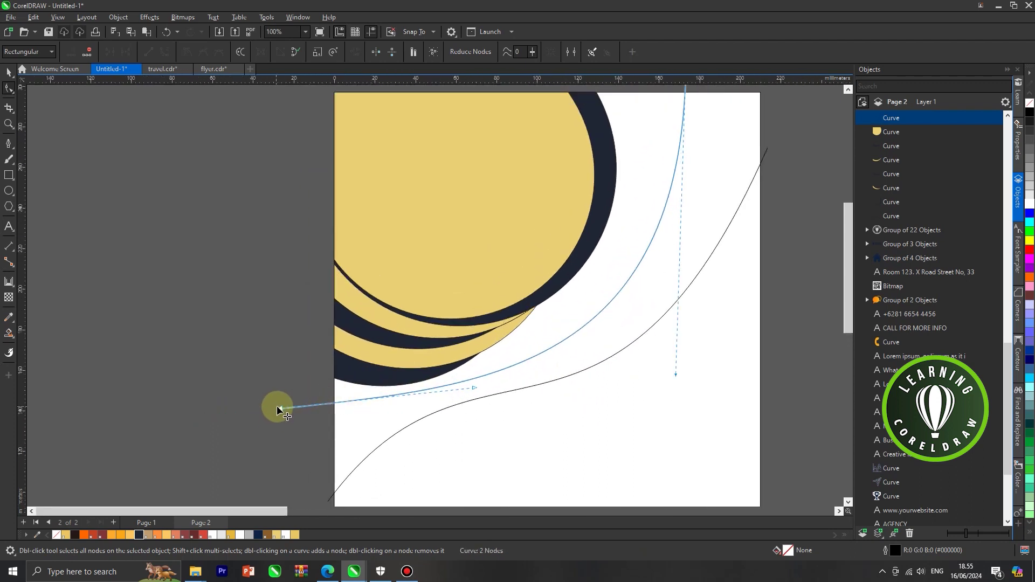
{"action": "left_click_drag", "start_coordinate": [279, 408], "coordinate": [277, 397]}
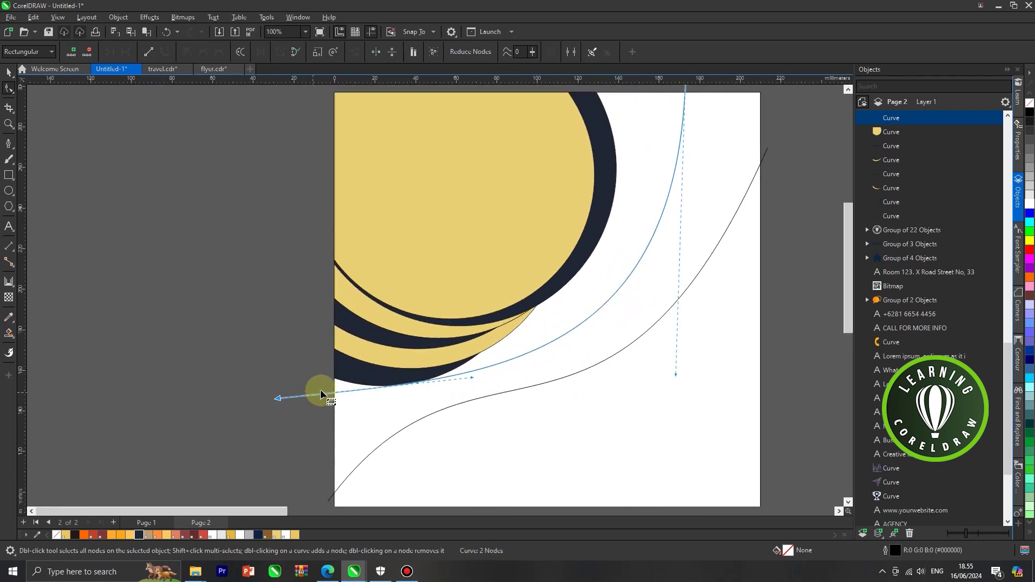
Fine-tune the curve so it touches the lower edge of the lowest navy crescent
{"action": "scroll", "coordinate": [319, 395], "scroll_direction": "down", "scroll_amount": 1}
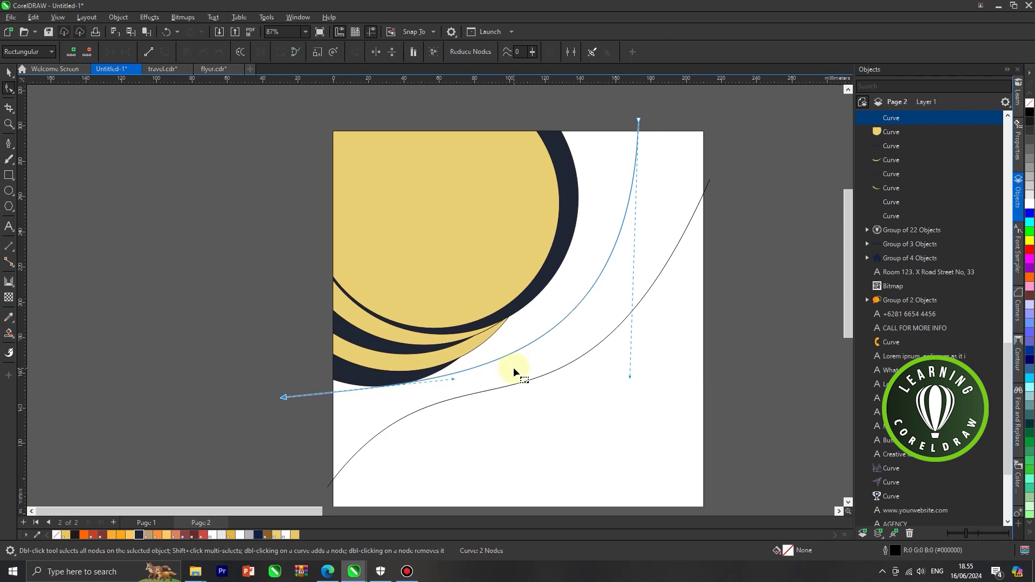
{"action": "scroll", "coordinate": [332, 398], "scroll_direction": "up", "scroll_amount": 1}
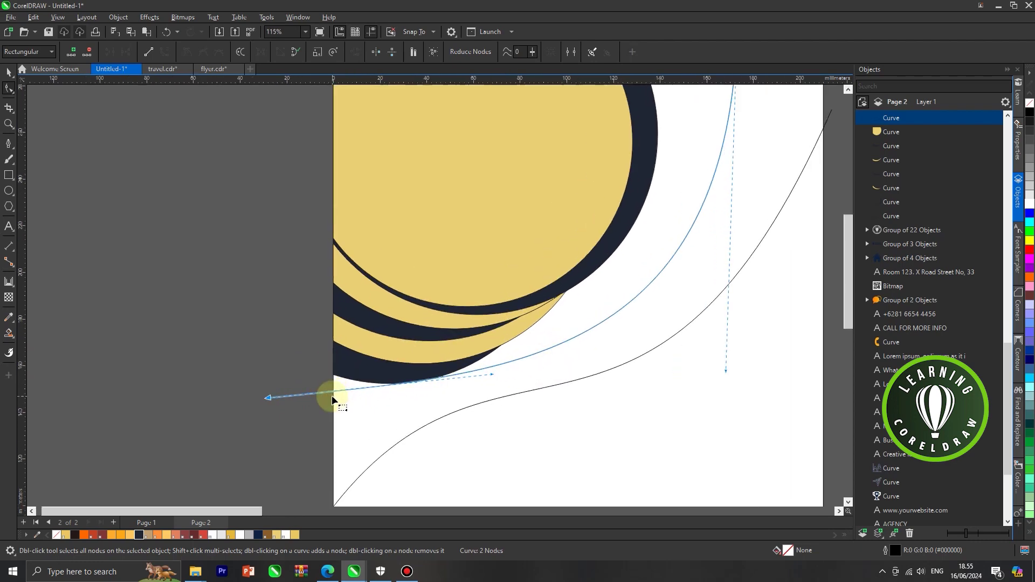
{"action": "scroll", "coordinate": [442, 383], "scroll_direction": "up", "scroll_amount": 7}
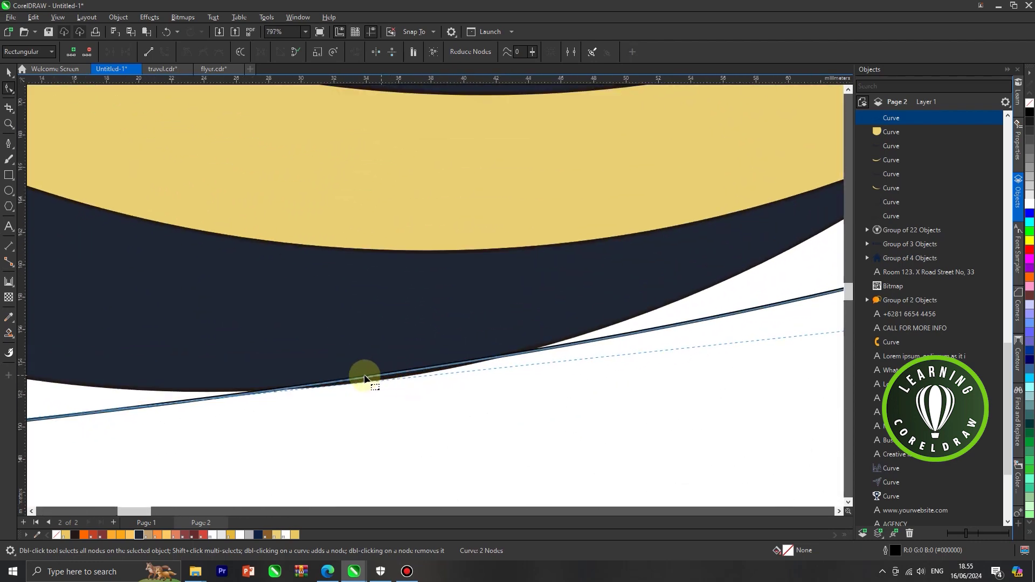
{"action": "left_click_drag", "start_coordinate": [280, 394], "coordinate": [288, 387]}
{"action": "scroll", "coordinate": [308, 377], "scroll_direction": "down", "scroll_amount": 5}
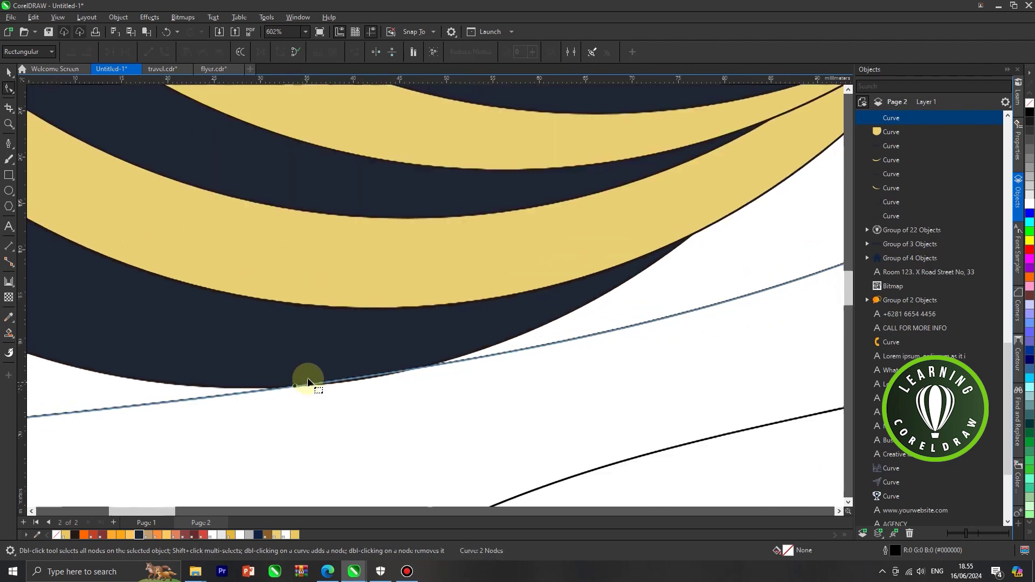
{"action": "scroll", "coordinate": [312, 376], "scroll_direction": "down", "scroll_amount": 4}
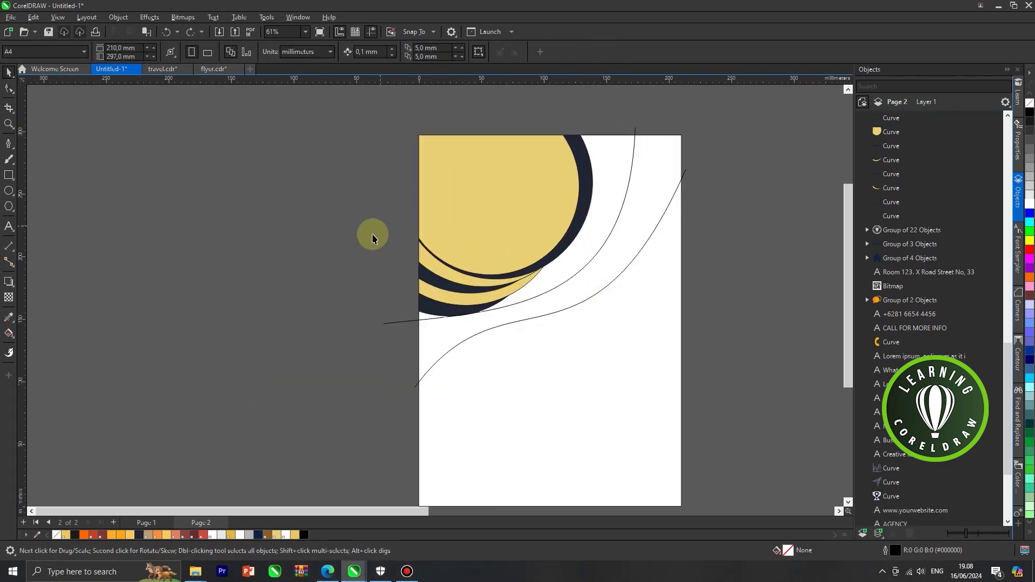
Smart Fill the area between the navy ring and the new curve with gold, and deselect it
{"action": "left_click", "coordinate": [578, 243]}
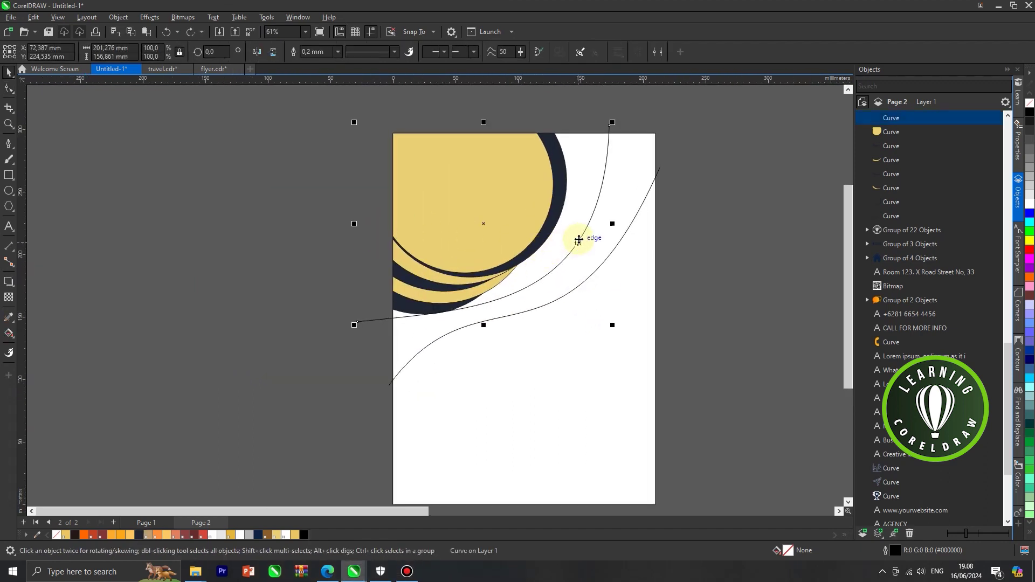
{"action": "left_click", "coordinate": [11, 334]}
{"action": "left_click", "coordinate": [33, 357]}
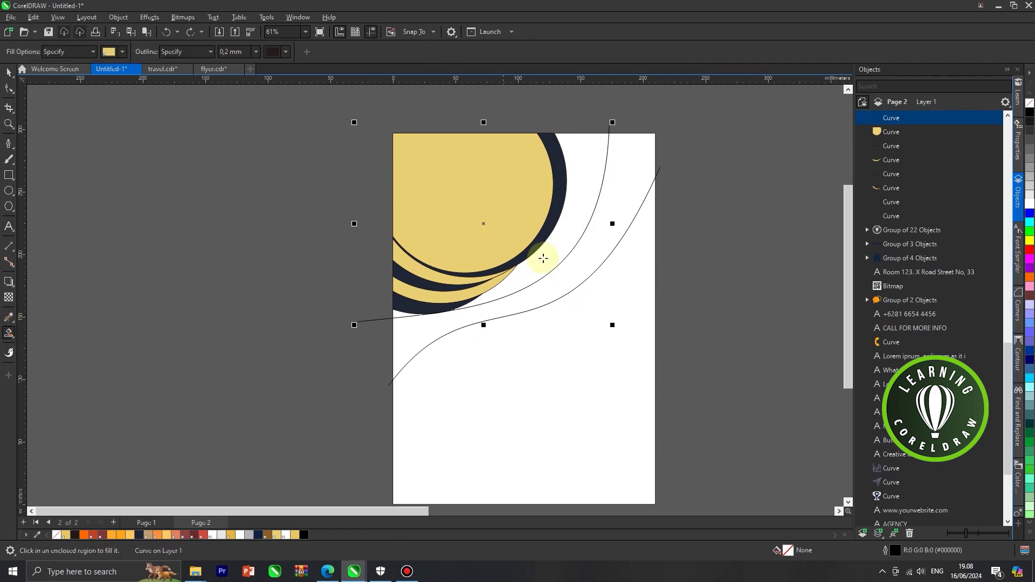
{"action": "left_click", "coordinate": [574, 207]}
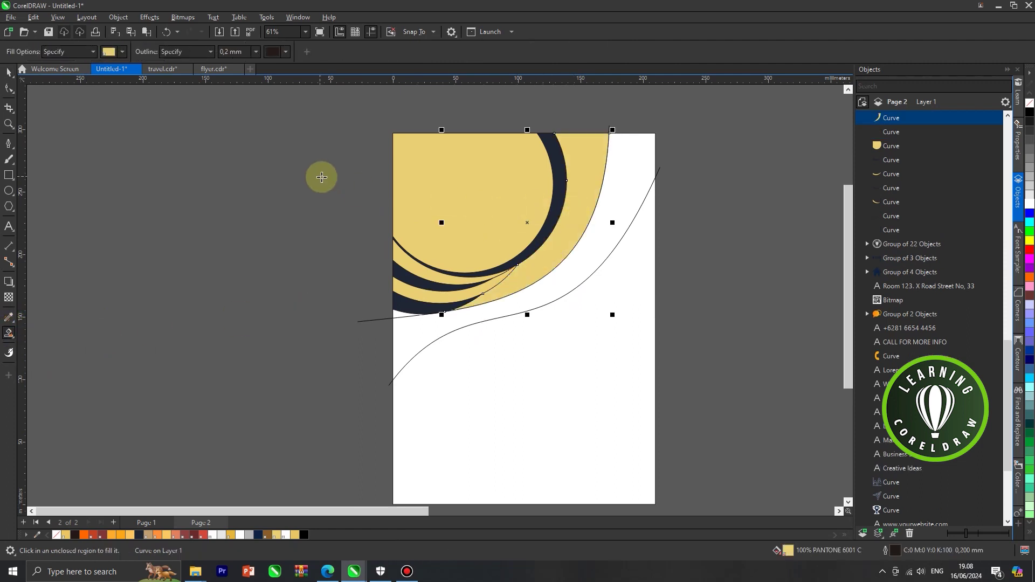
{"action": "left_click", "coordinate": [9, 71]}
{"action": "left_click", "coordinate": [208, 152]}
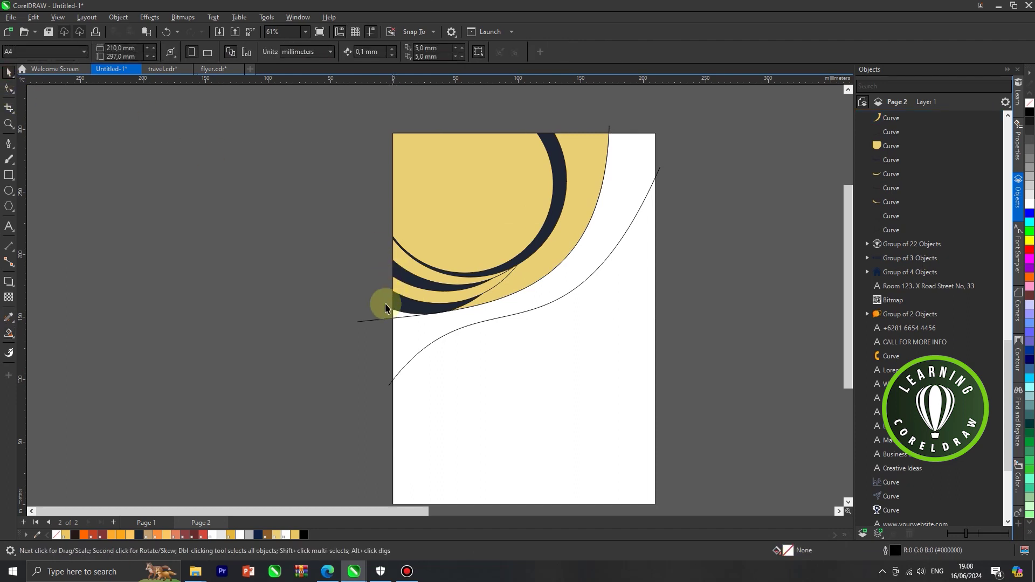
Delete the leftover guide curve that extends past the page's left edge
{"action": "left_click_drag", "start_coordinate": [369, 321], "coordinate": [204, 290]}
{"action": "key", "text": "Delete"}
{"action": "scroll", "coordinate": [532, 233], "scroll_direction": "down", "scroll_amount": 1}
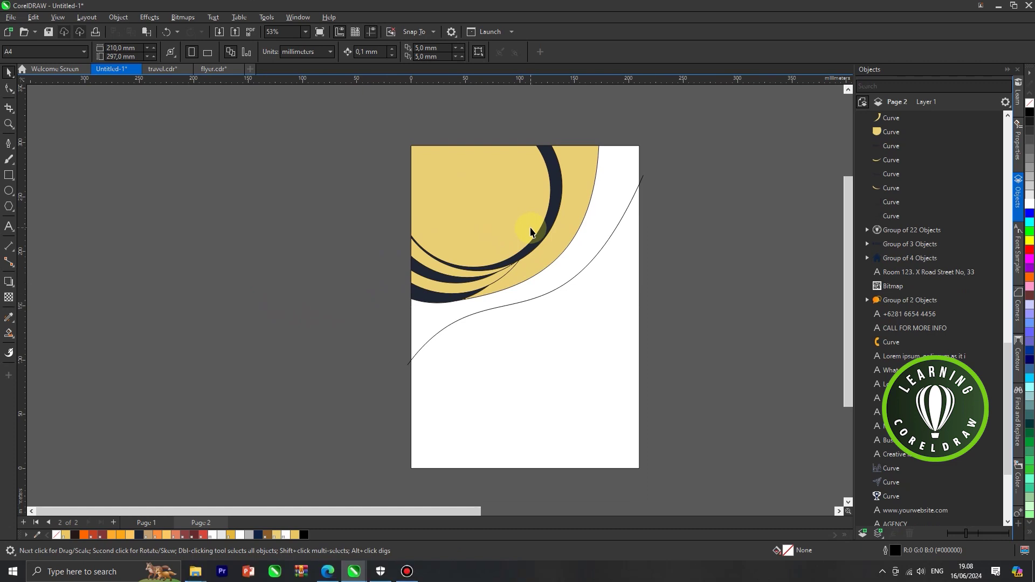
Smart Fill the area between the gold band and the S-shaped curve with gold
{"action": "left_click", "coordinate": [10, 334]}
{"action": "left_click", "coordinate": [43, 337]}
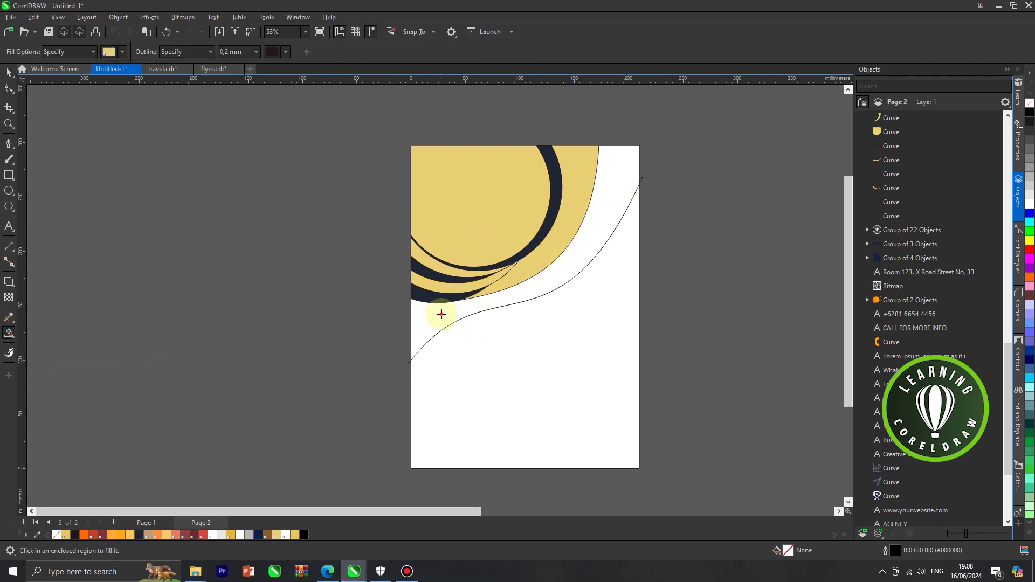
{"action": "left_click", "coordinate": [441, 314]}
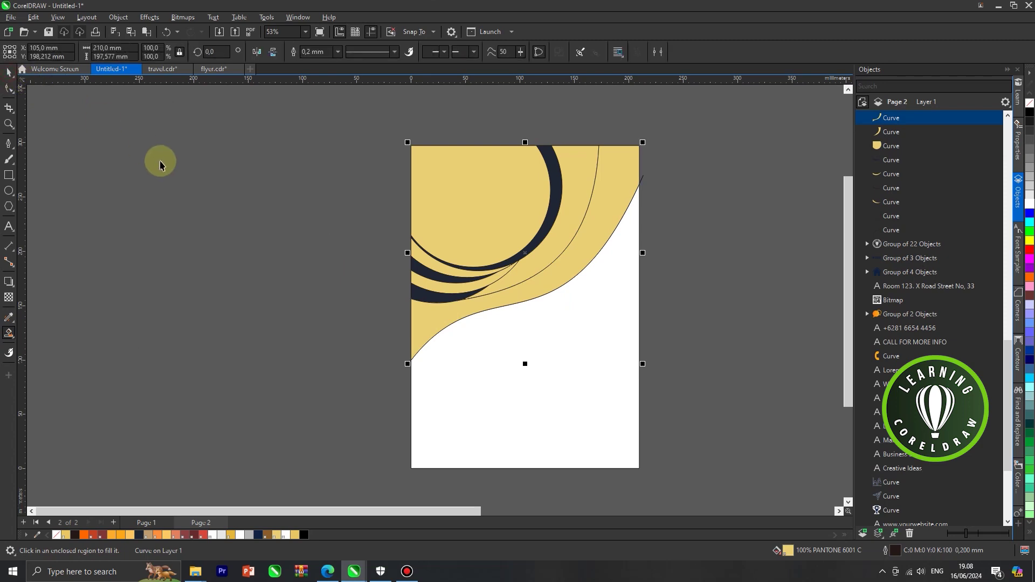
Apply a linear fountain fill to the inner gold band beside the navy ring, running from its upper end toward its lower tip
{"action": "key", "text": "space"}
{"action": "scroll", "coordinate": [577, 199], "scroll_direction": "up", "scroll_amount": 2}
{"action": "left_click", "coordinate": [587, 133]}
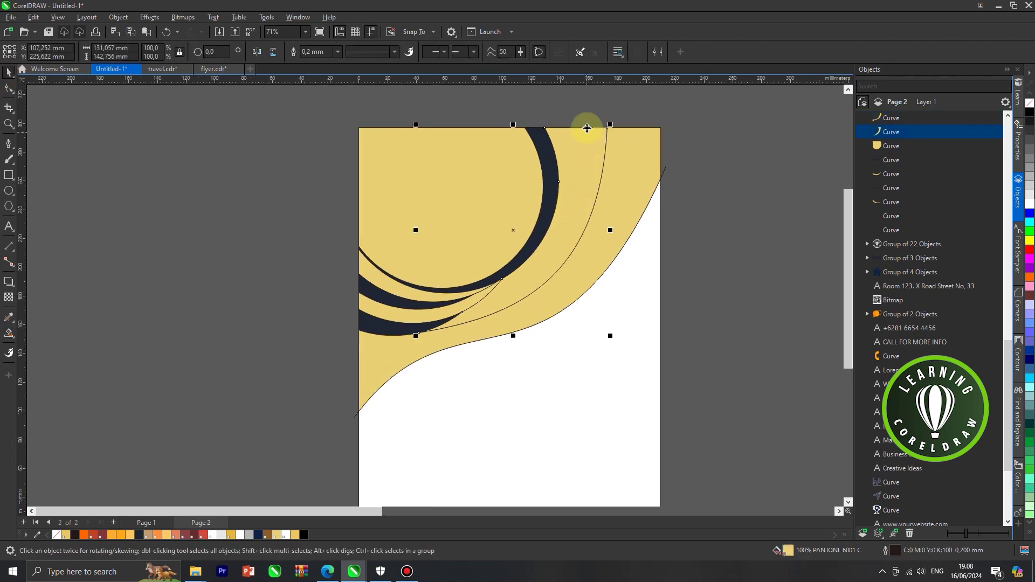
{"action": "left_click", "coordinate": [10, 333]}
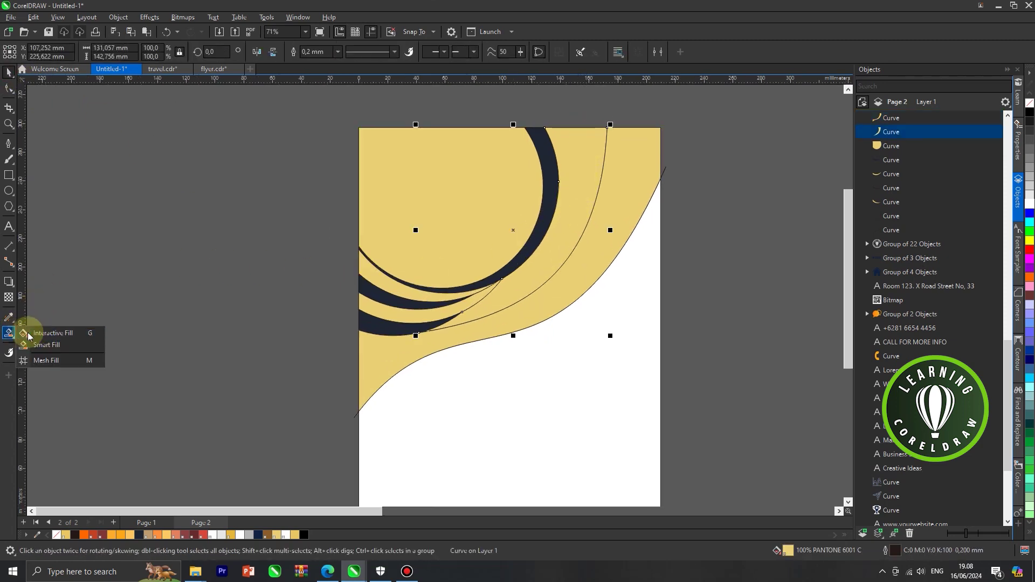
{"action": "left_click", "coordinate": [41, 334]}
{"action": "left_click_drag", "start_coordinate": [583, 162], "coordinate": [488, 309]}
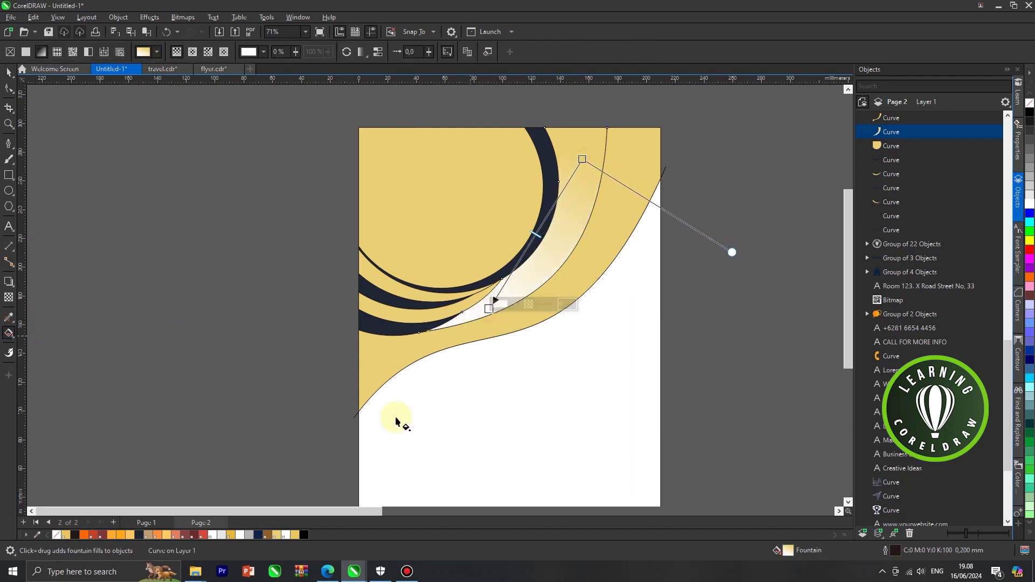
Color the inner band's gradient with light orange and deep orange, and reverse it so the deep orange sits at the lower tip
{"action": "left_click", "coordinate": [122, 535]}
{"action": "left_click", "coordinate": [582, 160]}
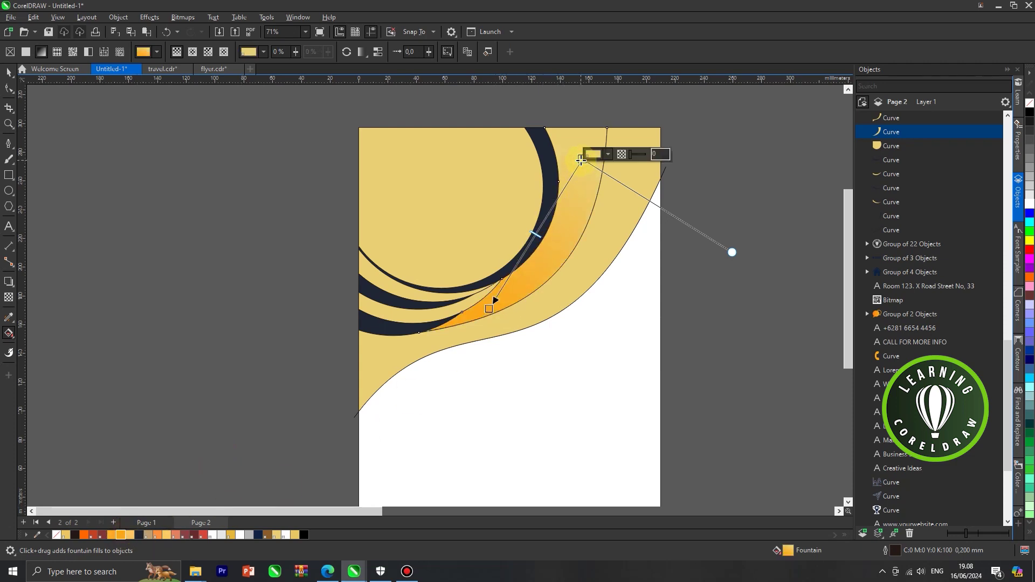
{"action": "left_click", "coordinate": [88, 536]}
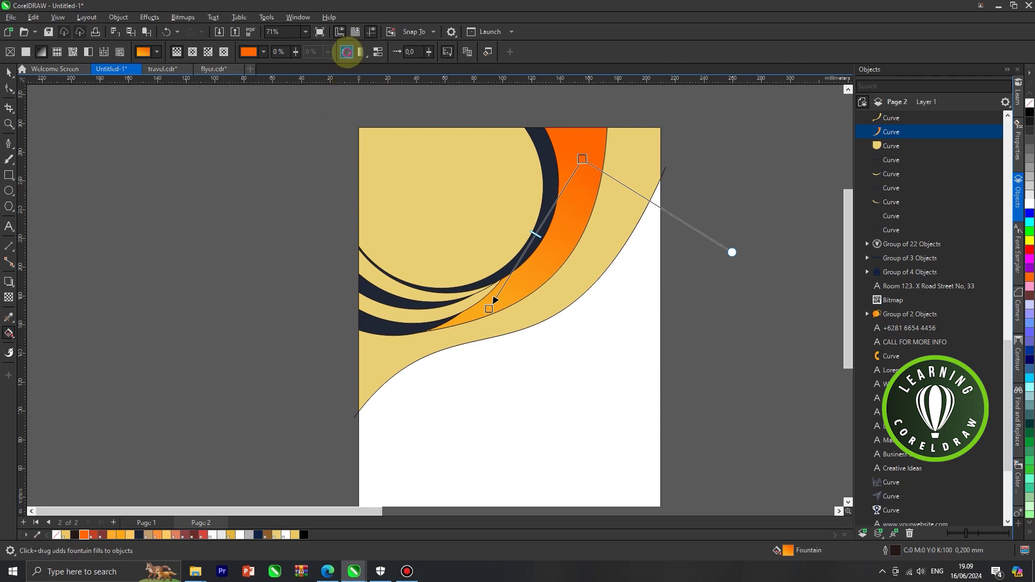
{"action": "left_click", "coordinate": [347, 52]}
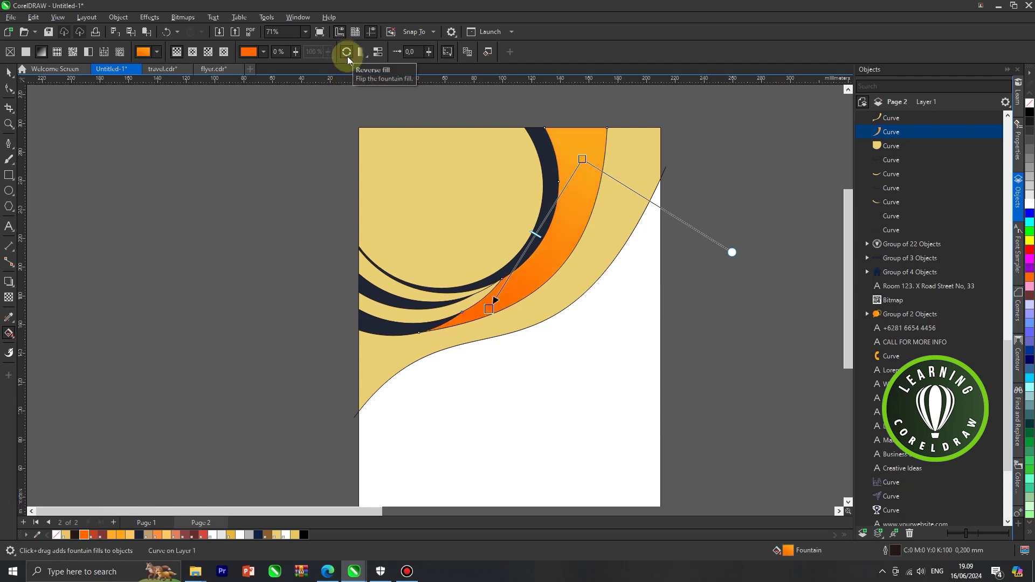
Apply a linear fountain fill to the outer gold band, from deep orange at its upper end to light orange at its lower-left end
{"action": "left_click", "coordinate": [607, 236]}
{"action": "left_click_drag", "start_coordinate": [626, 170], "coordinate": [390, 374]}
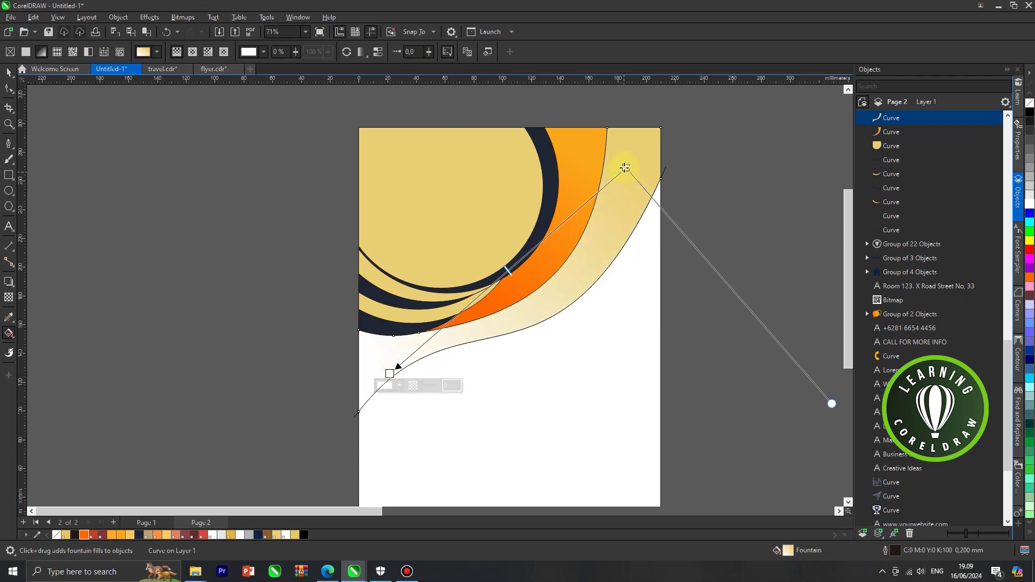
{"action": "left_click", "coordinate": [626, 168]}
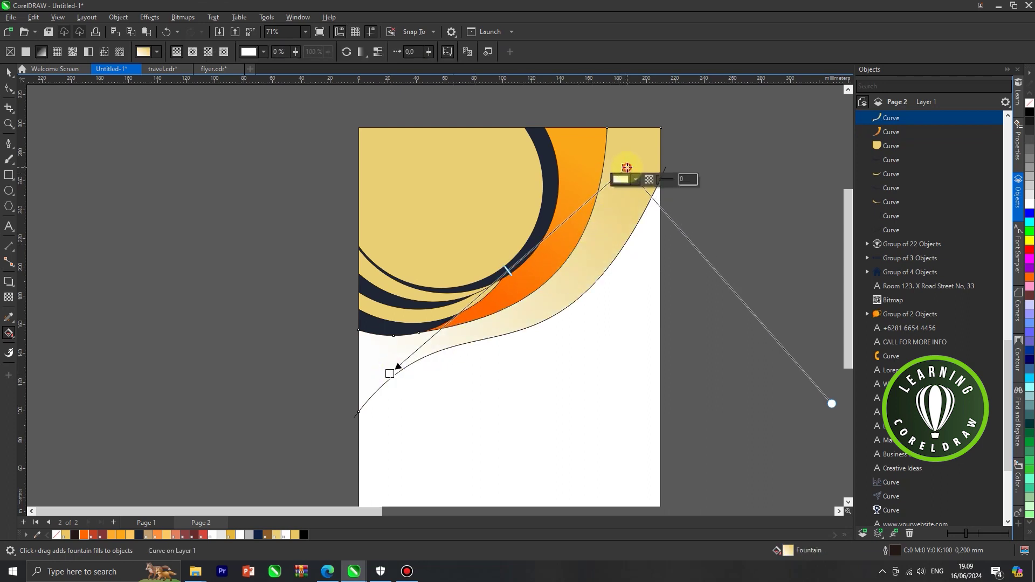
{"action": "left_click", "coordinate": [84, 536]}
{"action": "left_click", "coordinate": [390, 374]}
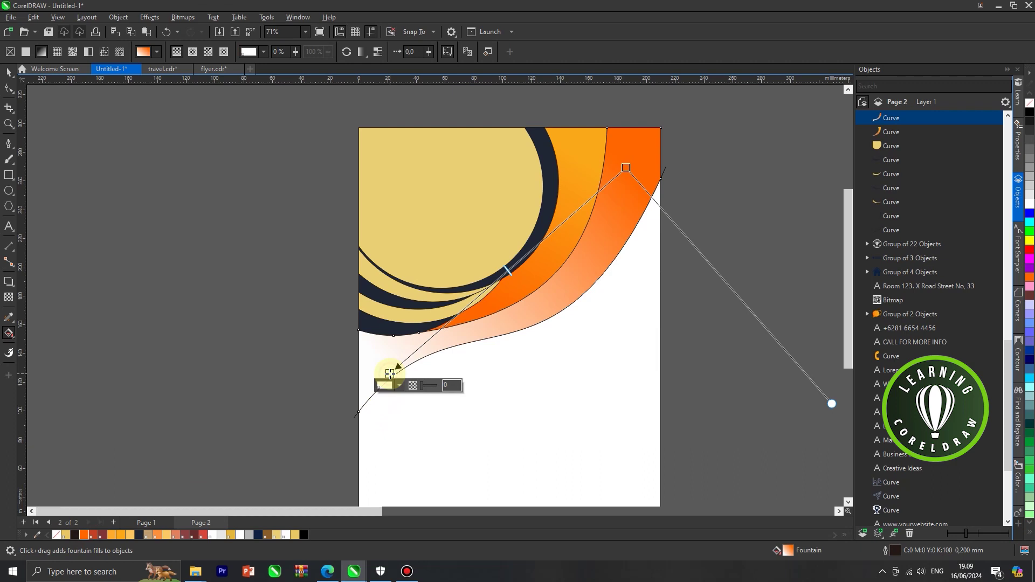
{"action": "left_click", "coordinate": [121, 535]}
{"action": "left_click", "coordinate": [282, 370]}
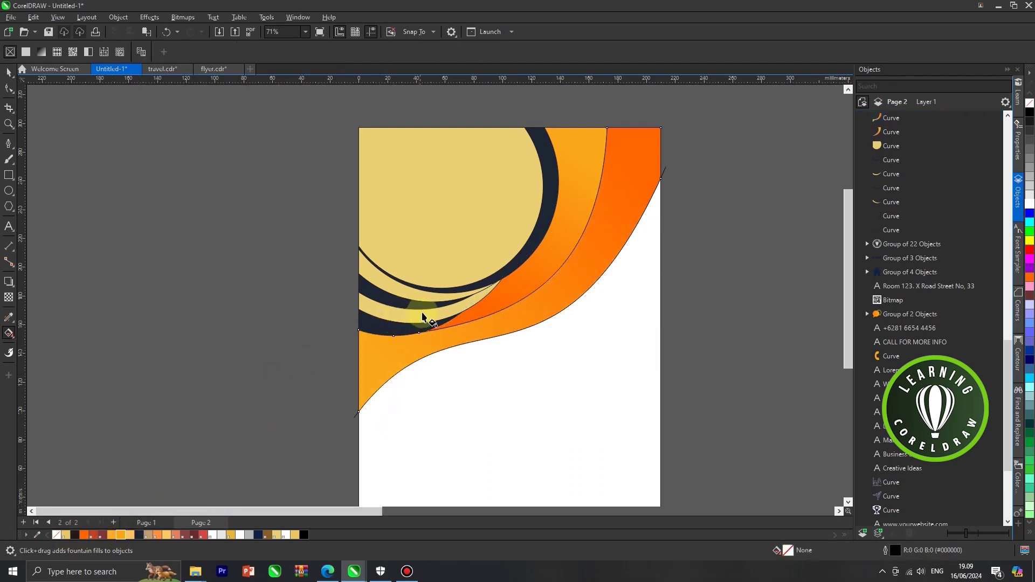
Give the lower gold crescent a linear fountain fill from deep orange at the page edge to light orange at its tip
{"action": "scroll", "coordinate": [429, 321], "scroll_direction": "up", "scroll_amount": 1}
{"action": "left_click", "coordinate": [475, 299]}
{"action": "scroll", "coordinate": [477, 298], "scroll_direction": "up", "scroll_amount": 1}
{"action": "left_click_drag", "start_coordinate": [365, 333], "coordinate": [483, 300]}
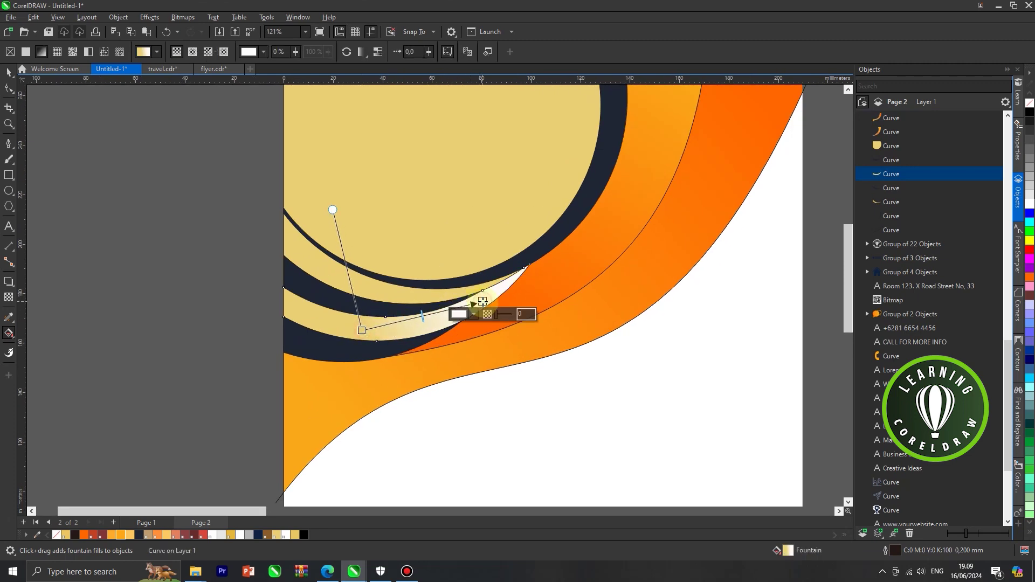
{"action": "left_click", "coordinate": [118, 532]}
{"action": "left_click_drag", "start_coordinate": [362, 330], "coordinate": [302, 322]}
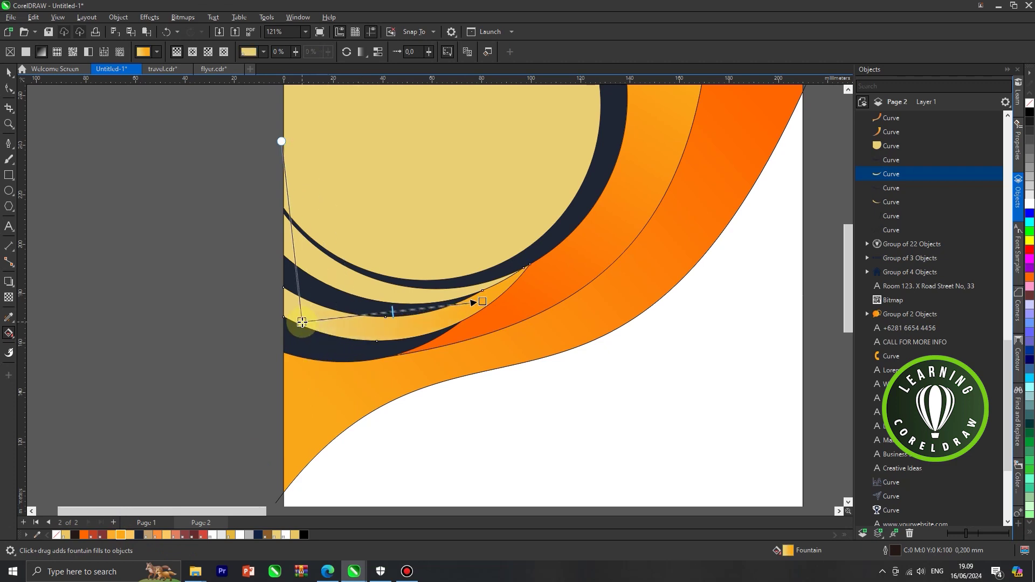
{"action": "left_click", "coordinate": [83, 534]}
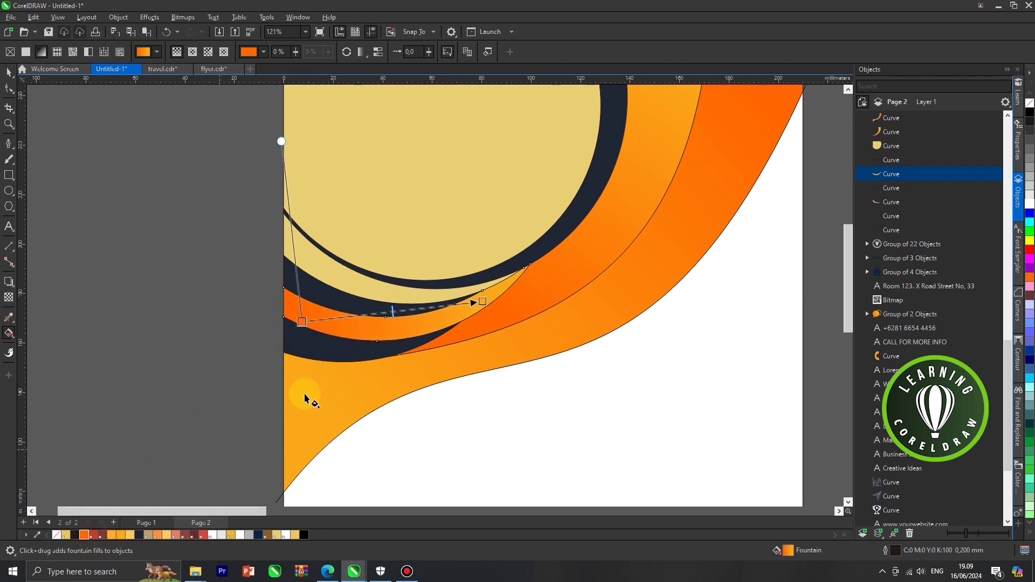
Copy the orange gradient from the lower crescent to the remaining gold crescent above it with the Attributes Eyedropper
{"action": "left_click", "coordinate": [372, 291]}
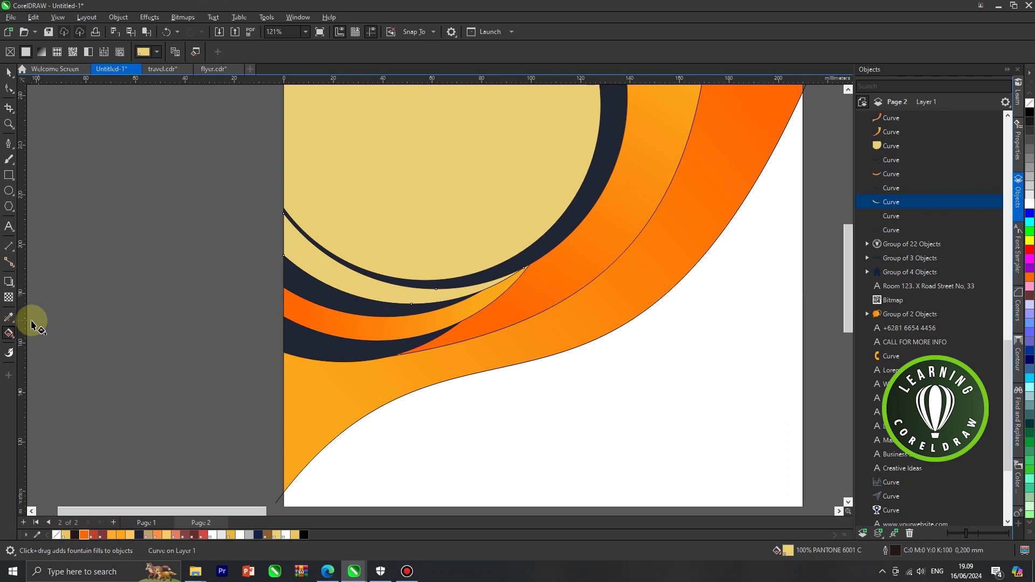
{"action": "left_click", "coordinate": [9, 317]}
{"action": "left_click", "coordinate": [55, 330]}
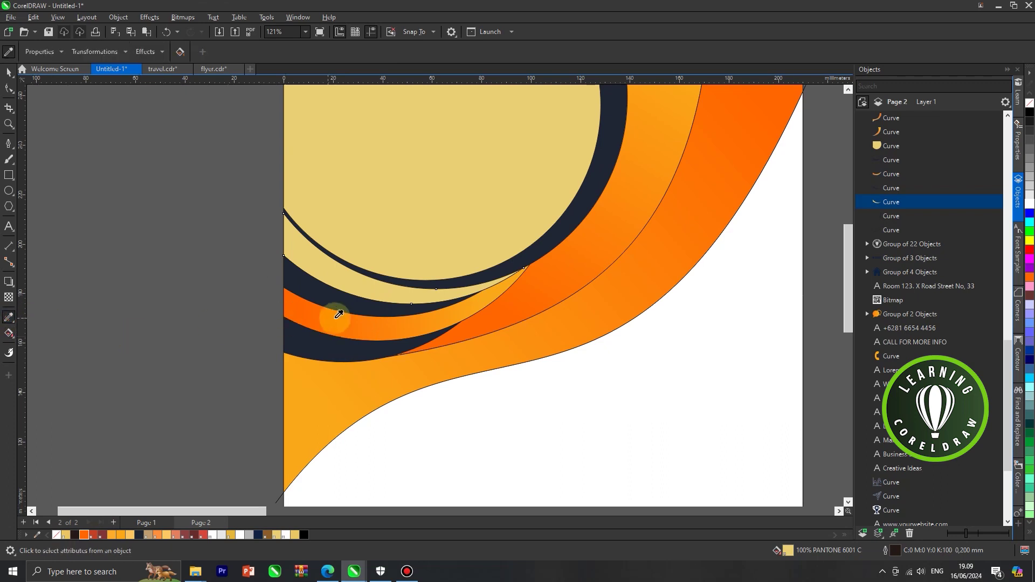
{"action": "left_click", "coordinate": [354, 282]}
{"action": "scroll", "coordinate": [415, 305], "scroll_direction": "down", "scroll_amount": 2}
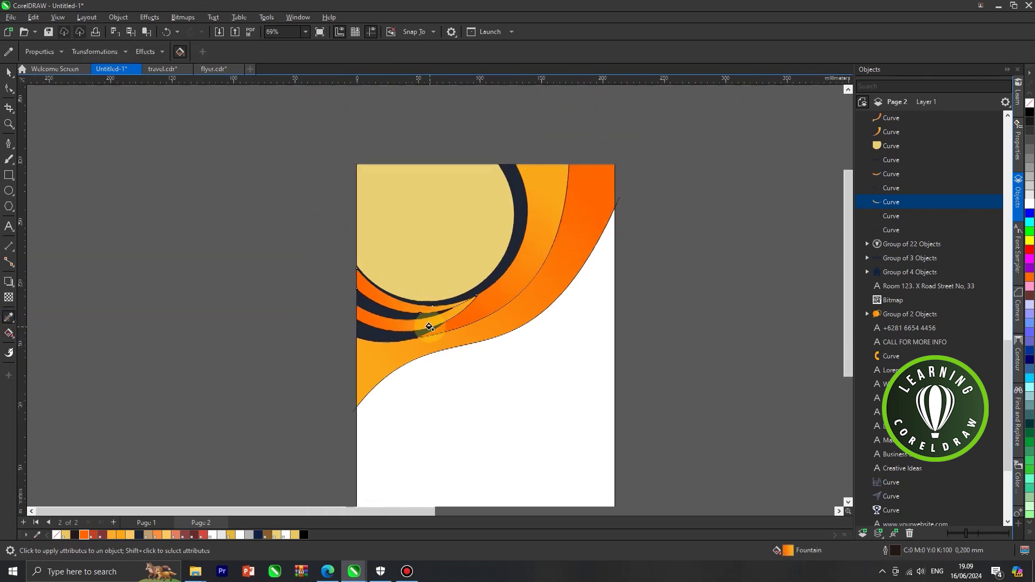
{"action": "left_click", "coordinate": [10, 72]}
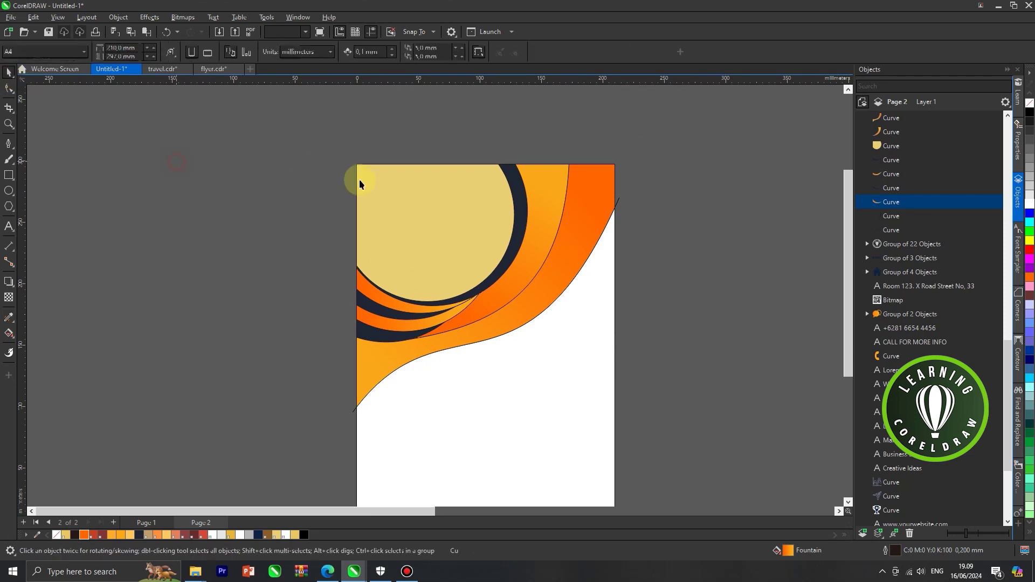
Delete the extra node on the inner orange band's edge where it meets the lowest navy crescent's tip
{"action": "scroll", "coordinate": [391, 192], "scroll_direction": "down", "scroll_amount": 1}
{"action": "scroll", "coordinate": [426, 290], "scroll_direction": "up", "scroll_amount": 5}
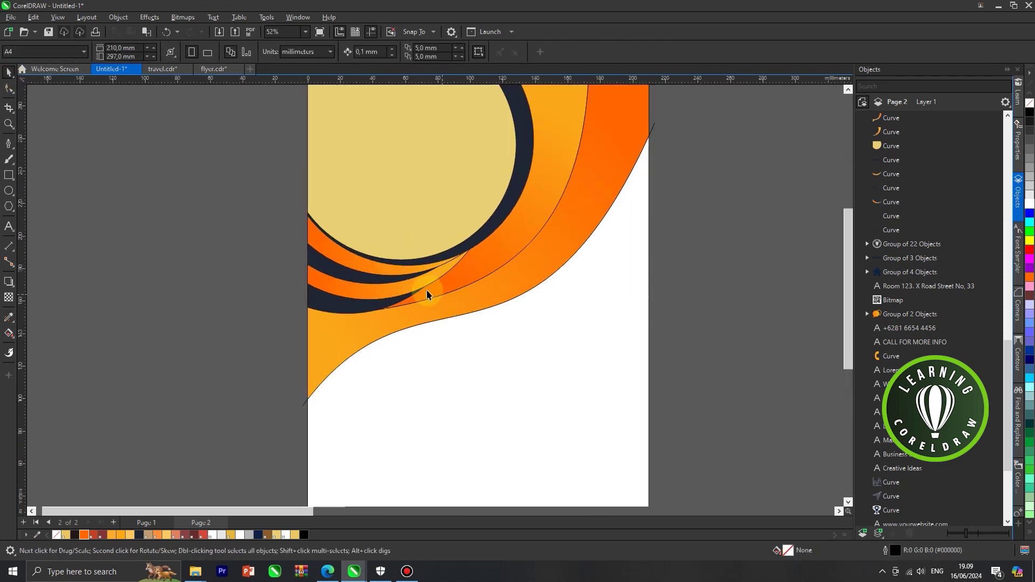
{"action": "left_click", "coordinate": [426, 291]}
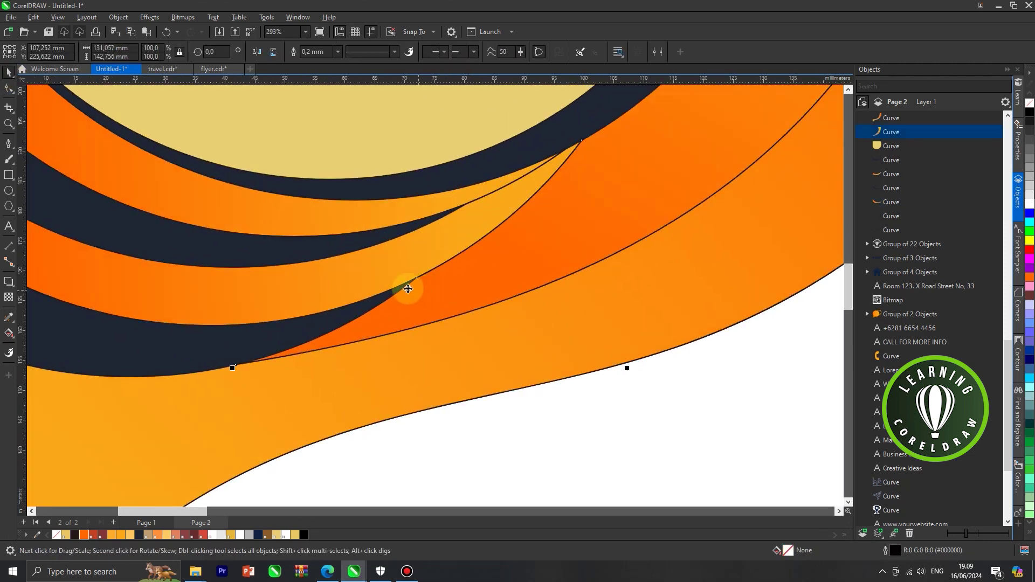
{"action": "left_click", "coordinate": [9, 88]}
{"action": "scroll", "coordinate": [431, 280], "scroll_direction": "up", "scroll_amount": 1}
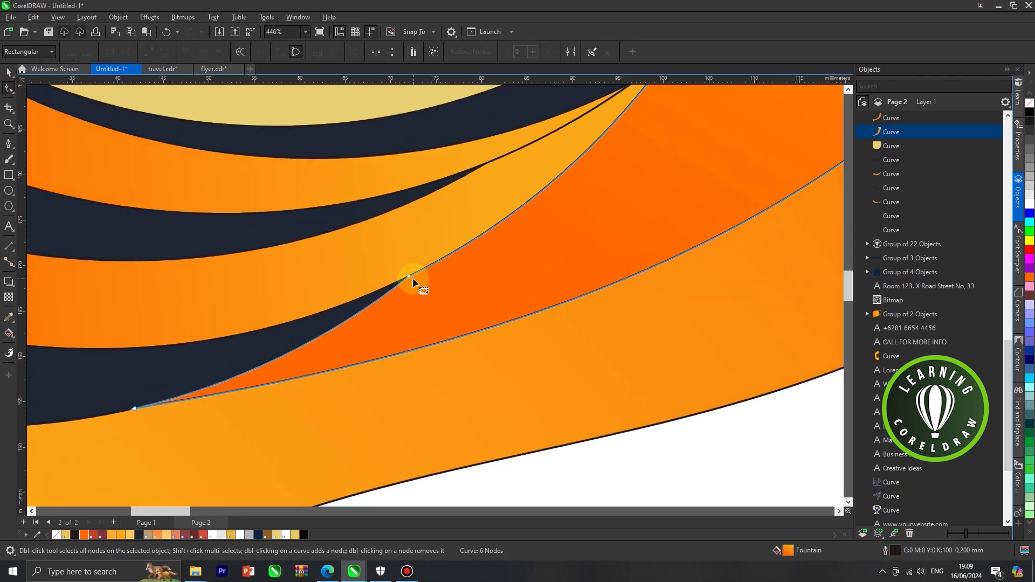
{"action": "right_click", "coordinate": [408, 276]}
{"action": "left_click", "coordinate": [432, 296]}
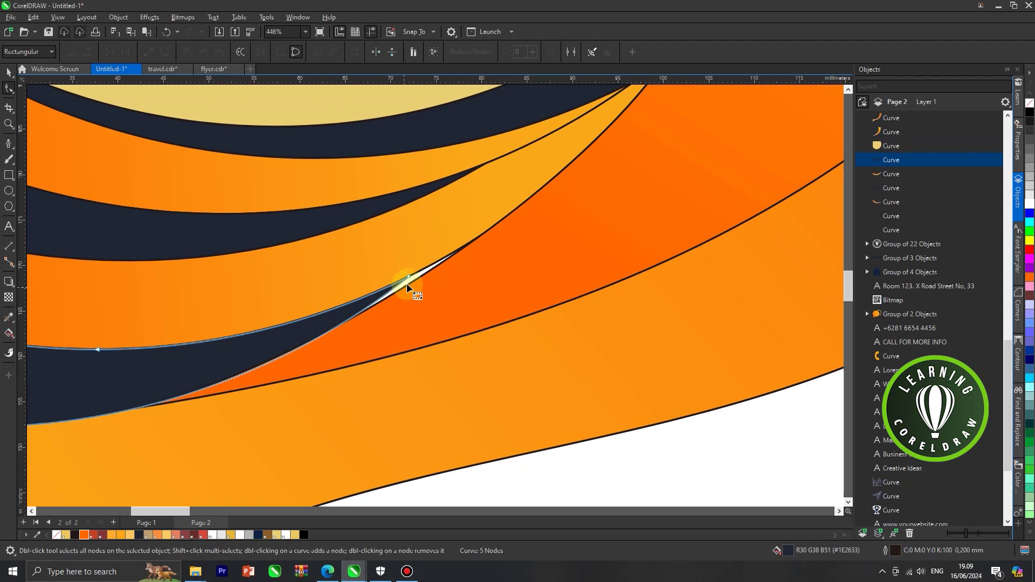
Delete the lowest navy crescent and Smart Fill the empty area with gold so it reaches the orange band's edge
{"action": "scroll", "coordinate": [412, 279], "scroll_direction": "down", "scroll_amount": 3}
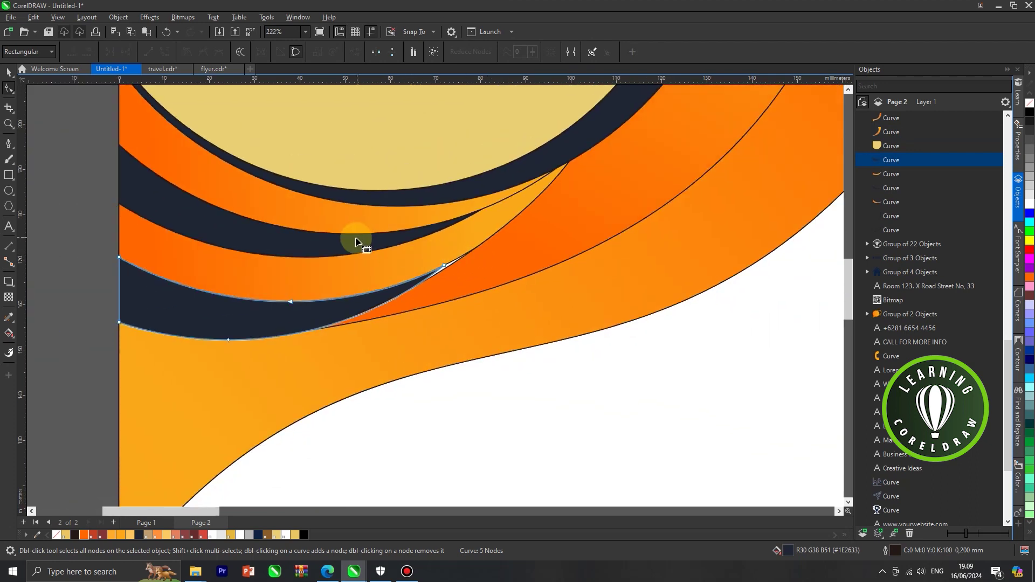
{"action": "left_click", "coordinate": [7, 73]}
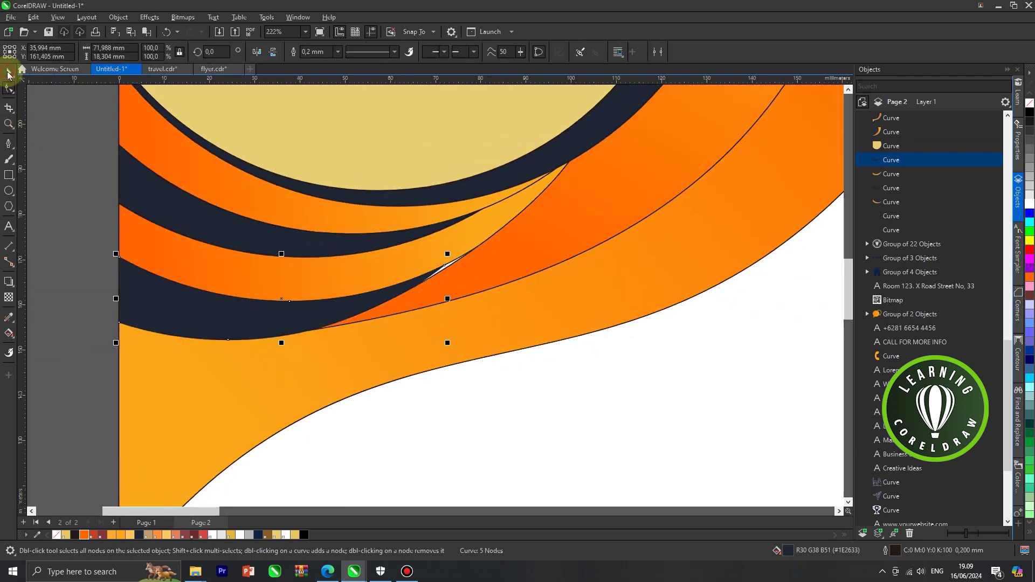
{"action": "key", "text": "Delete"}
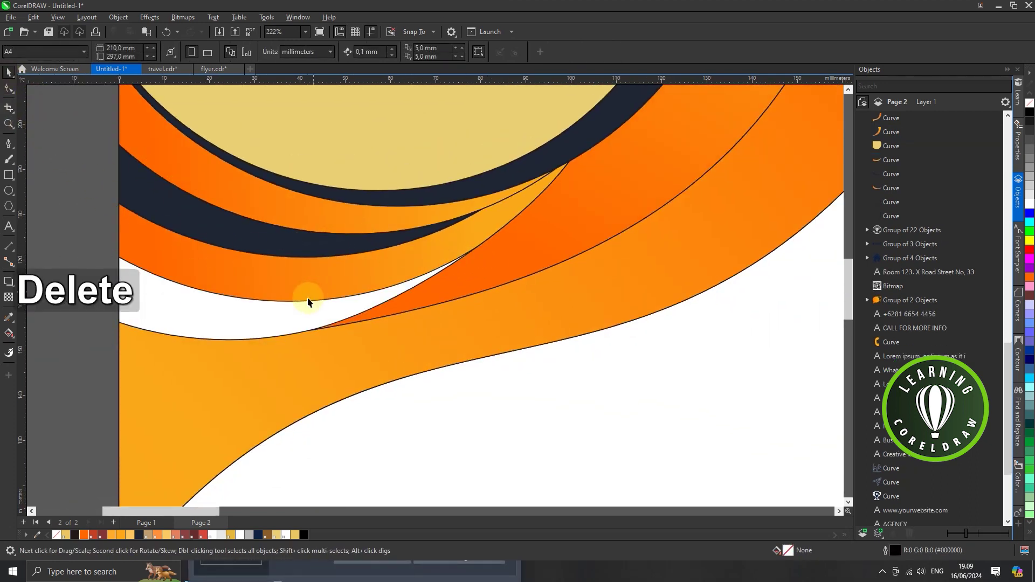
{"action": "left_click", "coordinate": [15, 335]}
{"action": "left_click", "coordinate": [34, 346]}
{"action": "left_click", "coordinate": [196, 309]}
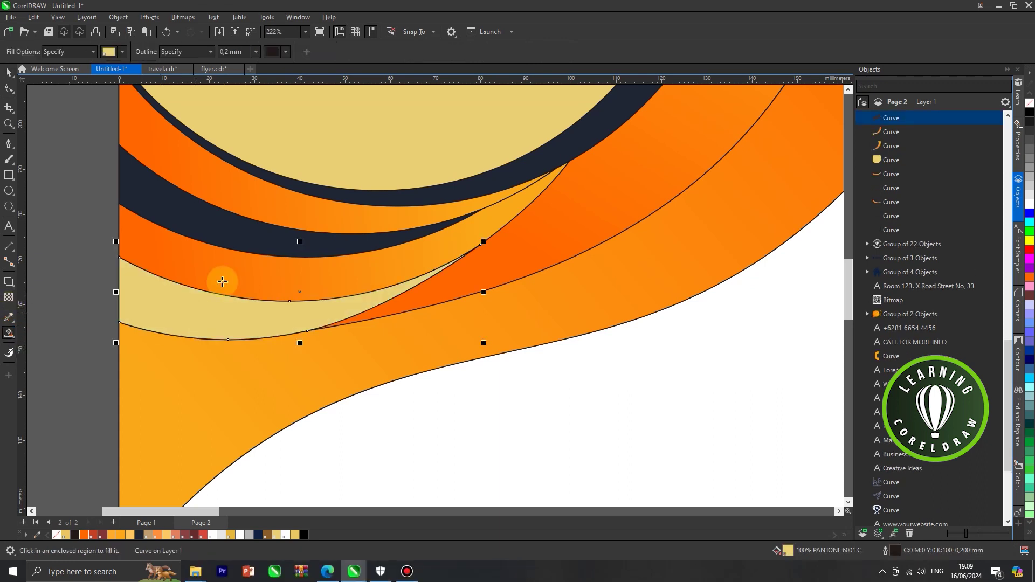
Color the refilled crescent and the other dark crescents and ring with the navy blue palette color
{"action": "left_click", "coordinate": [7, 73]}
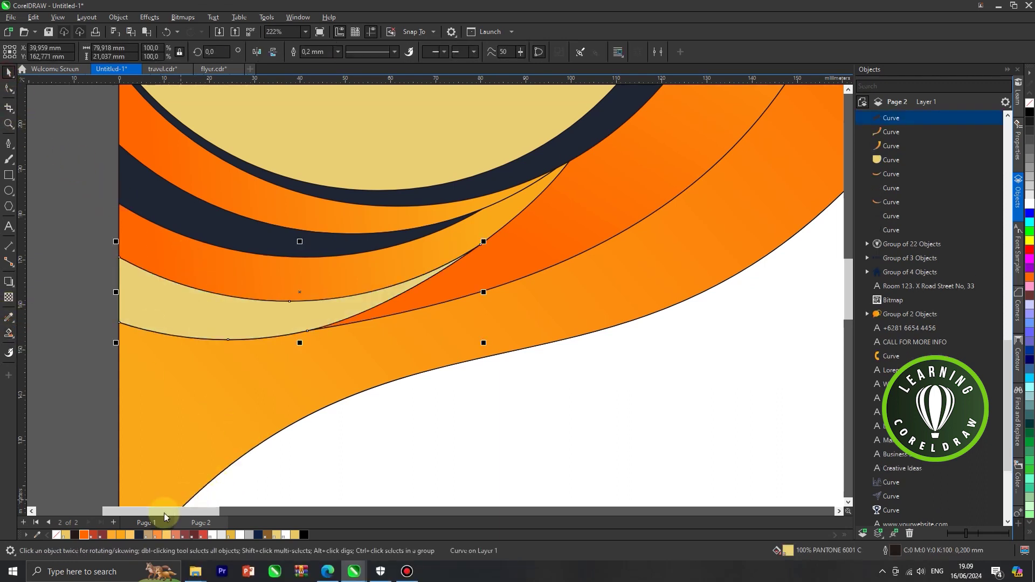
{"action": "left_click", "coordinate": [259, 535]}
{"action": "left_click", "coordinate": [257, 238]}
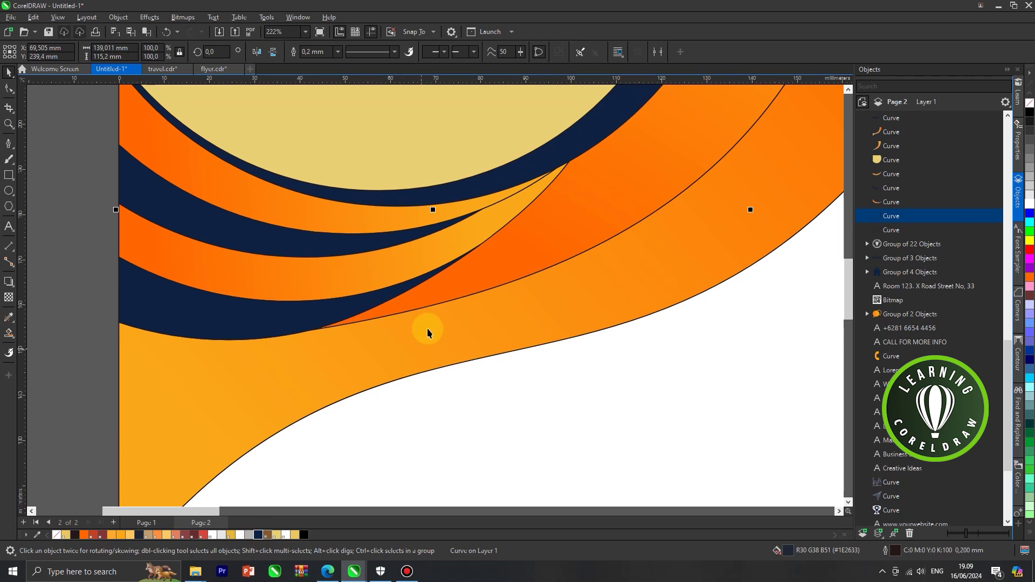
{"action": "scroll", "coordinate": [425, 334], "scroll_direction": "down", "scroll_amount": 3}
{"action": "left_click", "coordinate": [288, 273]}
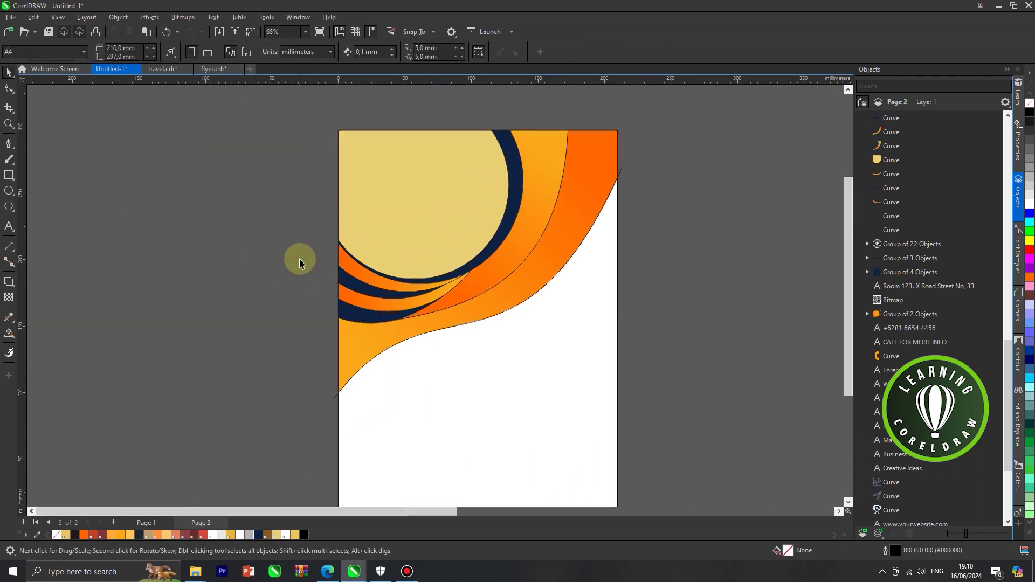
Delete the leftover S-shaped guide curve that crosses the lower right edge of the page
{"action": "scroll", "coordinate": [300, 254], "scroll_direction": "down", "scroll_amount": 1}
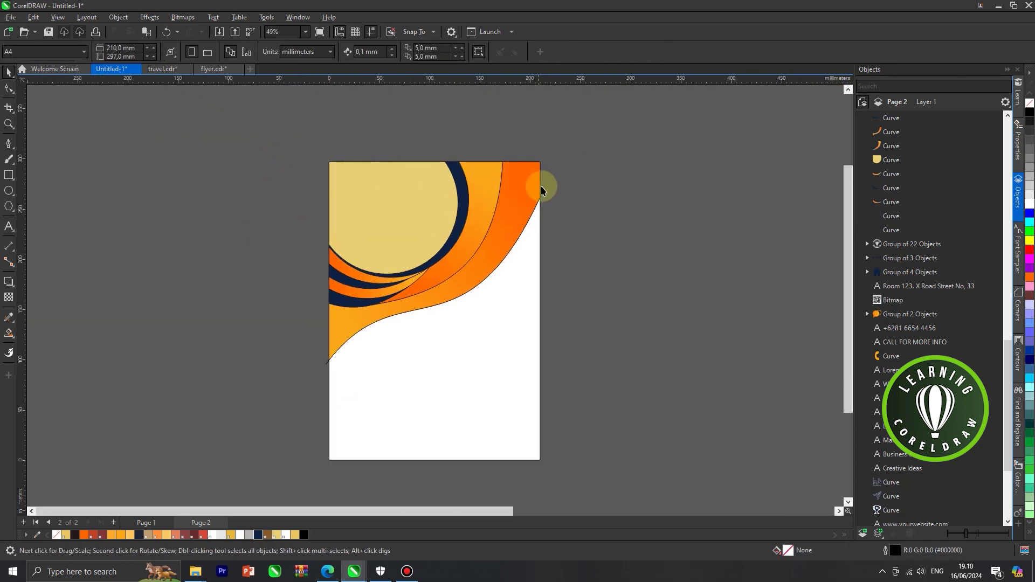
{"action": "left_click", "coordinate": [610, 266]}
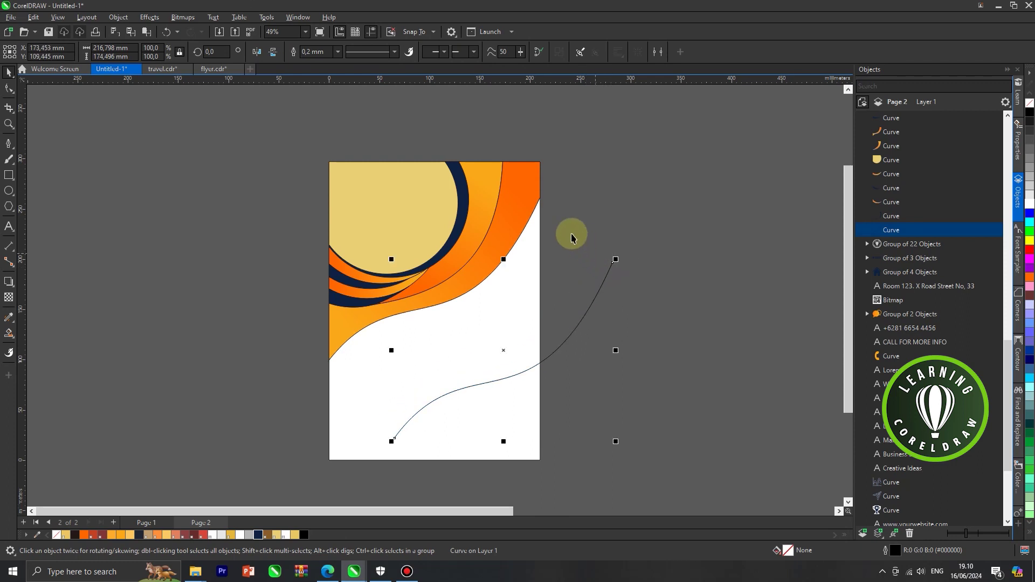
{"action": "key", "text": "Delete"}
Select all the circle, crescent and band shapes in the upper part of the page and remove their outlines
{"action": "scroll", "coordinate": [486, 206], "scroll_direction": "up", "scroll_amount": 1}
{"action": "left_click", "coordinate": [486, 204]}
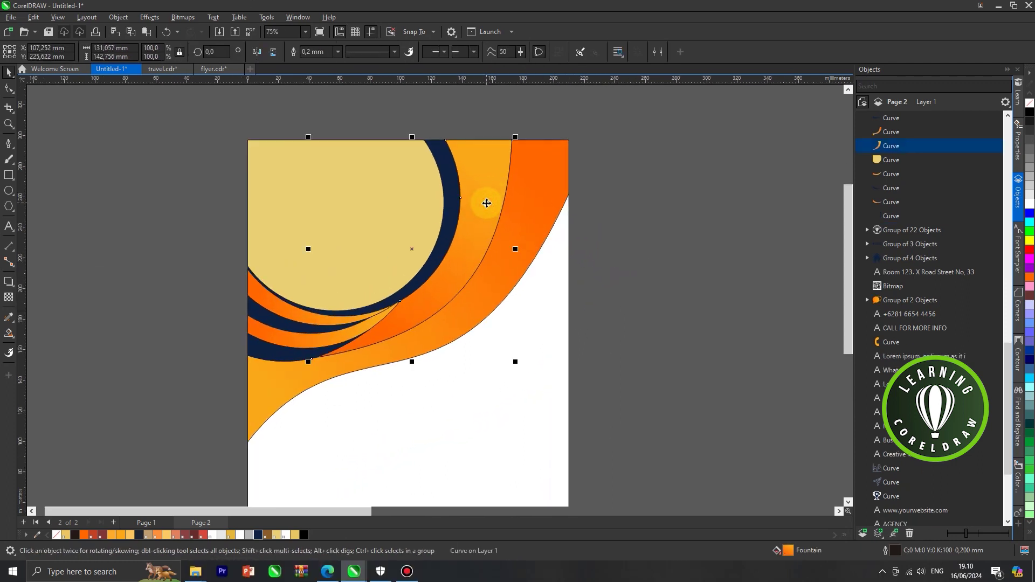
{"action": "scroll", "coordinate": [496, 203], "scroll_direction": "down", "scroll_amount": 3}
{"action": "left_click_drag", "start_coordinate": [571, 130], "coordinate": [446, 286]}
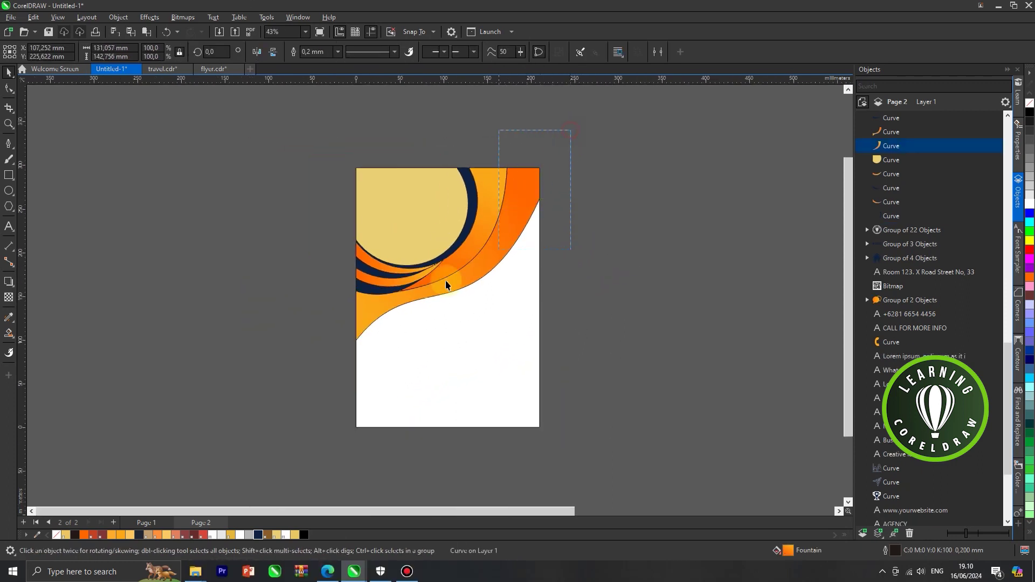
{"action": "left_click_drag", "start_coordinate": [324, 368], "coordinate": [324, 368]}
{"action": "left_click", "coordinate": [474, 52]}
{"action": "left_click", "coordinate": [468, 63]}
{"action": "left_click", "coordinate": [561, 147]}
{"action": "scroll", "coordinate": [413, 204], "scroll_direction": "up", "scroll_amount": 1}
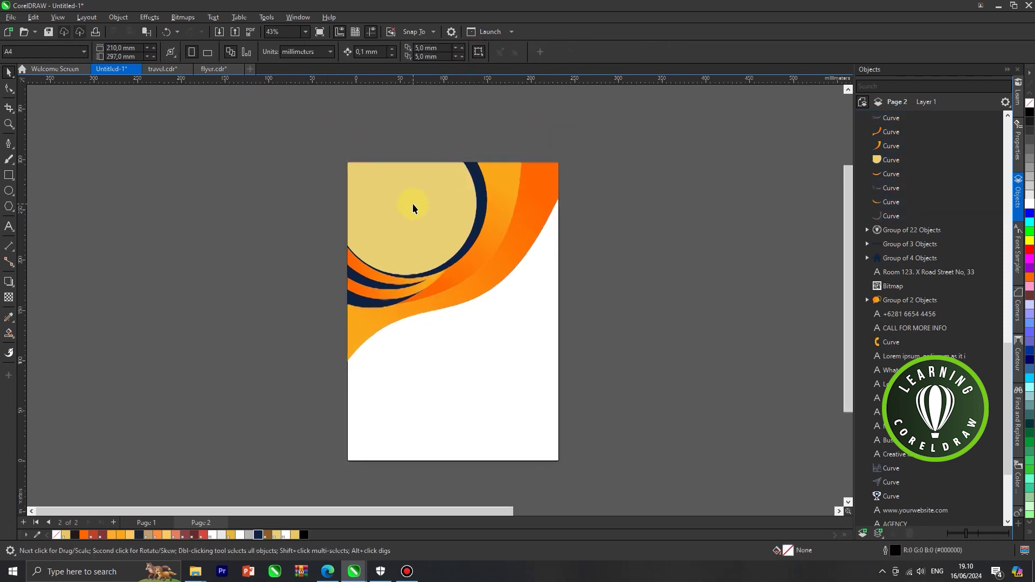
Apply a vertical linear fountain fill to the page background rectangle, running from the page's middle down toward its bottom edge
{"action": "scroll", "coordinate": [412, 207], "scroll_direction": "up", "scroll_amount": 1}
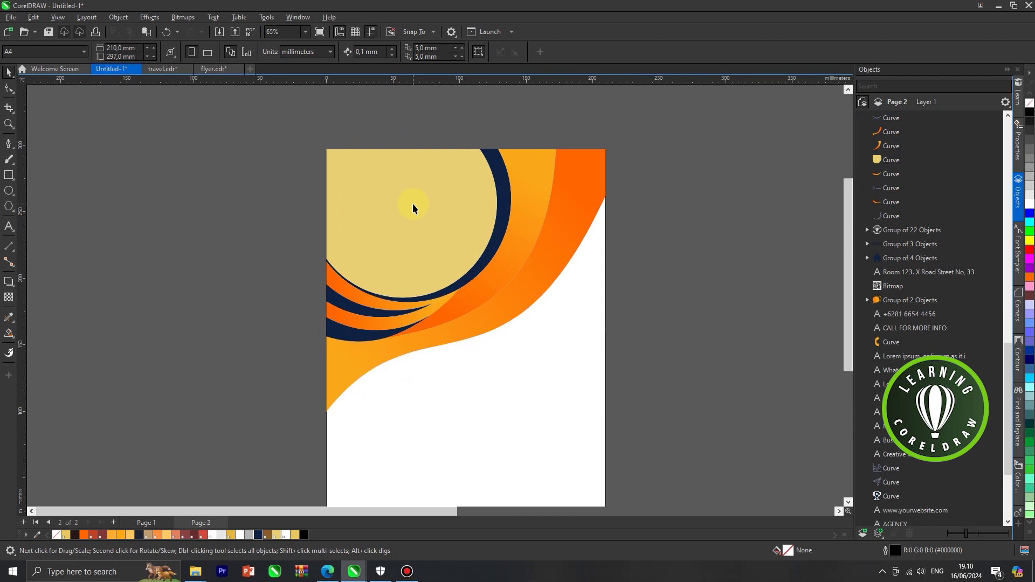
{"action": "scroll", "coordinate": [413, 205], "scroll_direction": "down", "scroll_amount": 1}
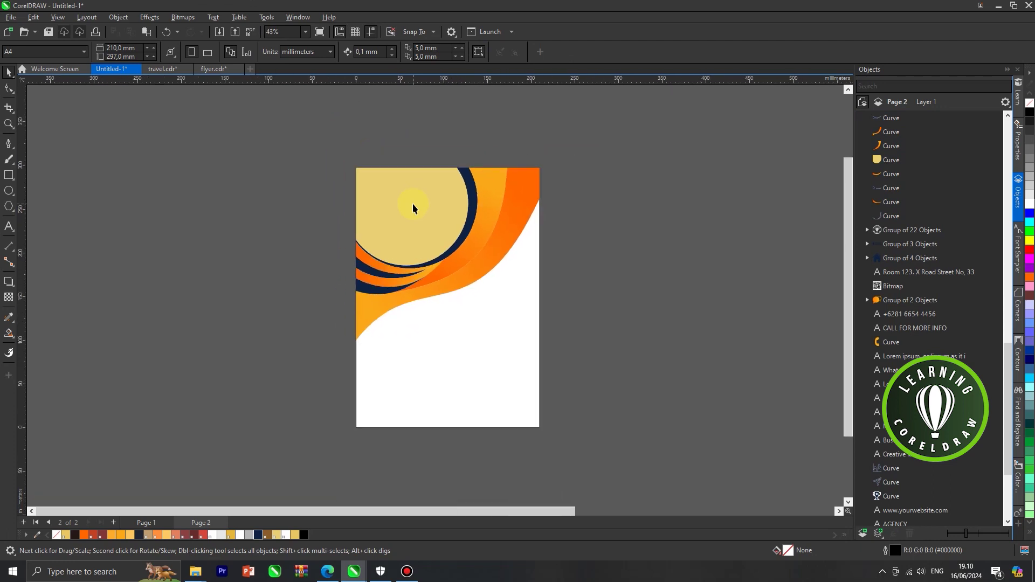
{"action": "left_click", "coordinate": [458, 324]}
{"action": "left_click", "coordinate": [6, 335]}
{"action": "left_click", "coordinate": [42, 330]}
{"action": "left_click_drag", "start_coordinate": [448, 299], "coordinate": [448, 410]}
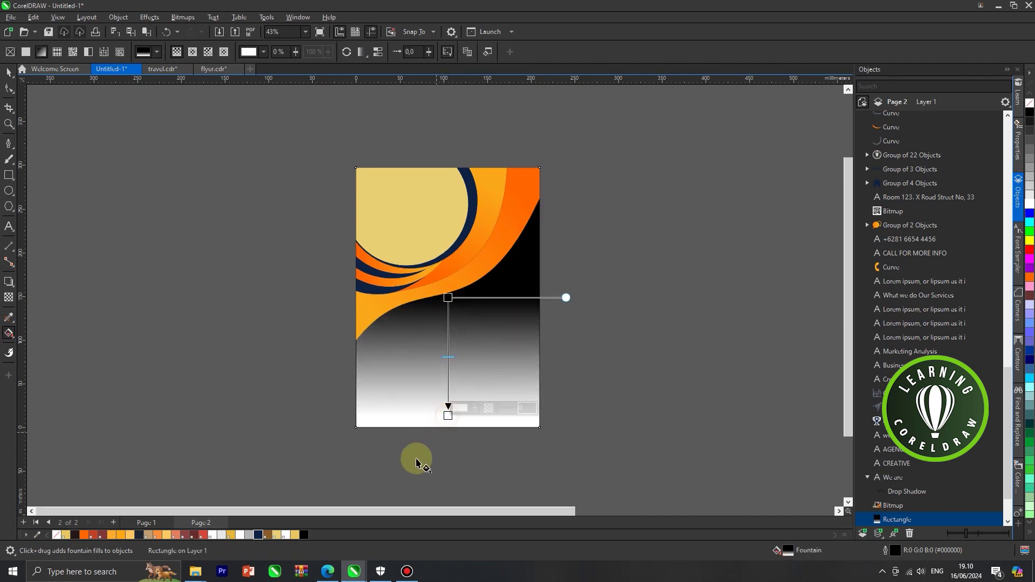
Color the background gradient with navy blue at its upper node and dark charcoal navy at its lower node
{"action": "left_click", "coordinate": [140, 535]}
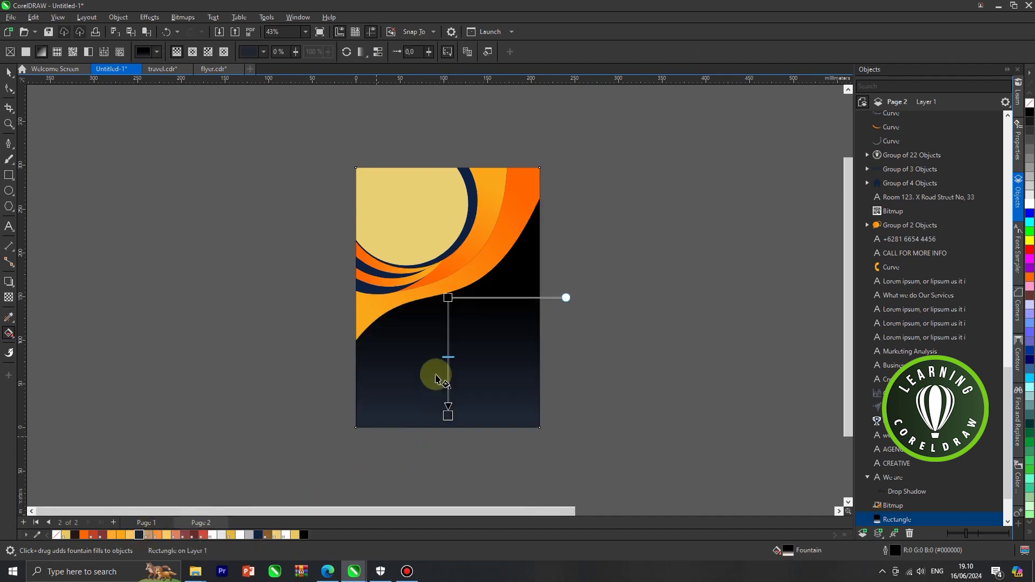
{"action": "left_click", "coordinate": [448, 297]}
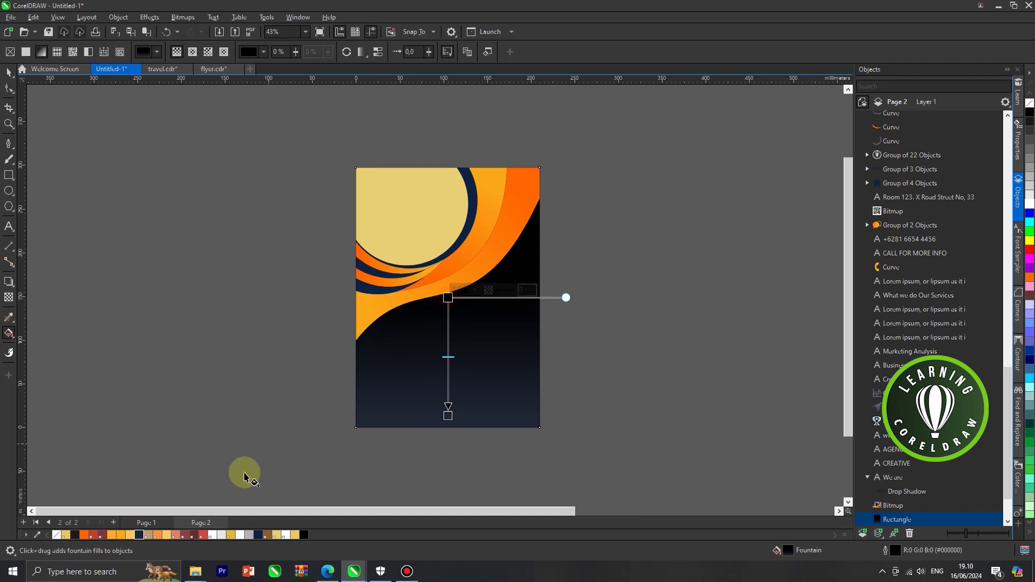
{"action": "left_click", "coordinate": [258, 535]}
{"action": "left_click_drag", "start_coordinate": [448, 297], "coordinate": [447, 293]}
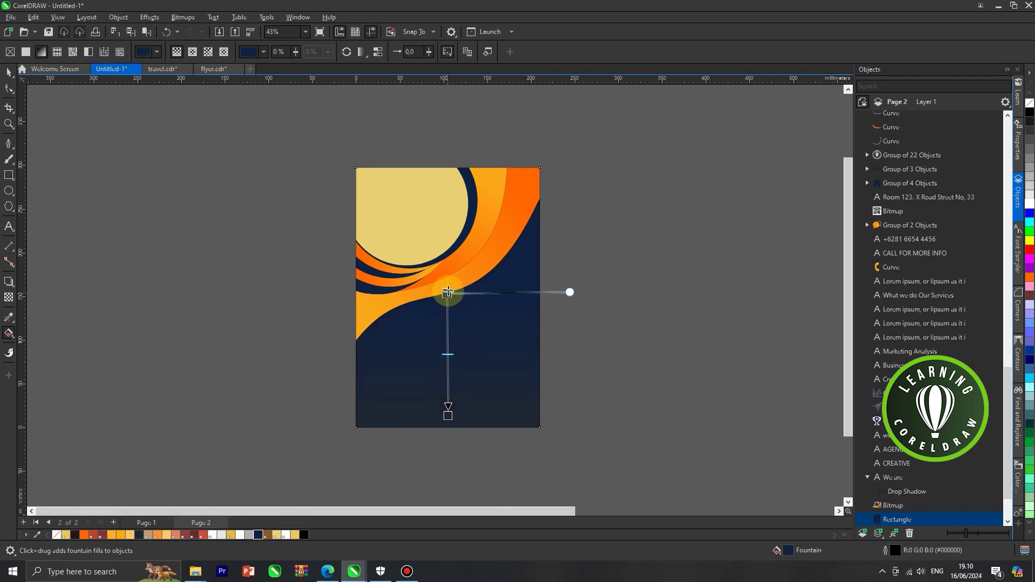
{"action": "left_click", "coordinate": [8, 72]}
{"action": "scroll", "coordinate": [439, 196], "scroll_direction": "down", "scroll_amount": 1}
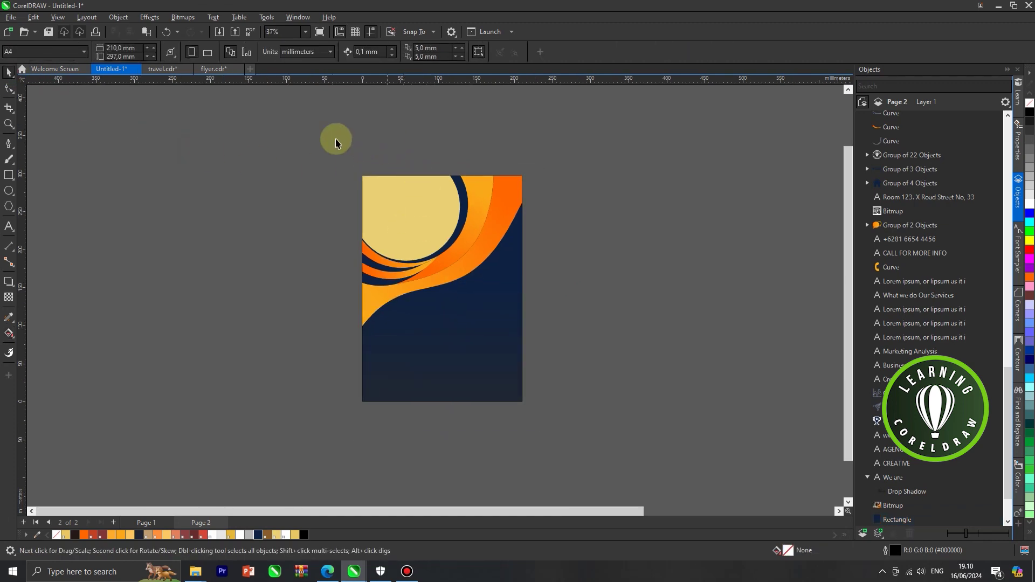
{"action": "scroll", "coordinate": [495, 235], "scroll_direction": "up", "scroll_amount": 2}
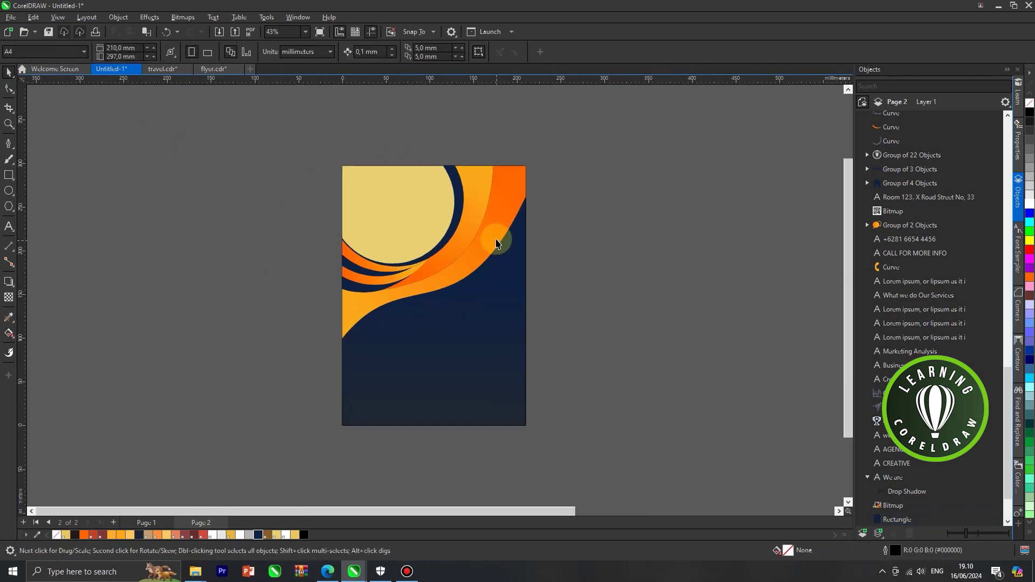
Adjust the inner orange band's gradient to run from the page's top edge down to beside the circle's lower right edge
{"action": "left_click", "coordinate": [473, 217]}
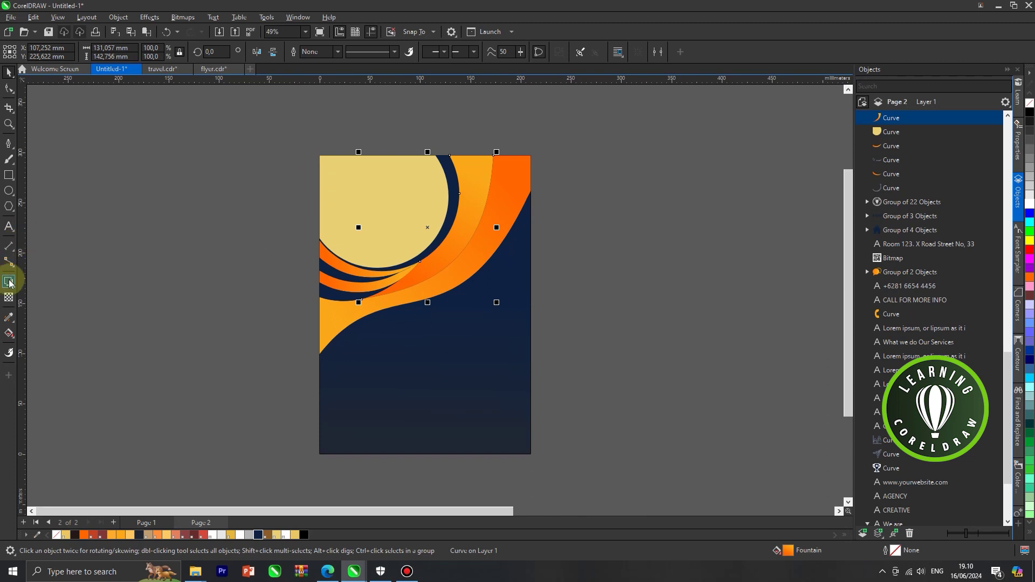
{"action": "left_click", "coordinate": [8, 333]}
{"action": "scroll", "coordinate": [452, 216], "scroll_direction": "up", "scroll_amount": 2}
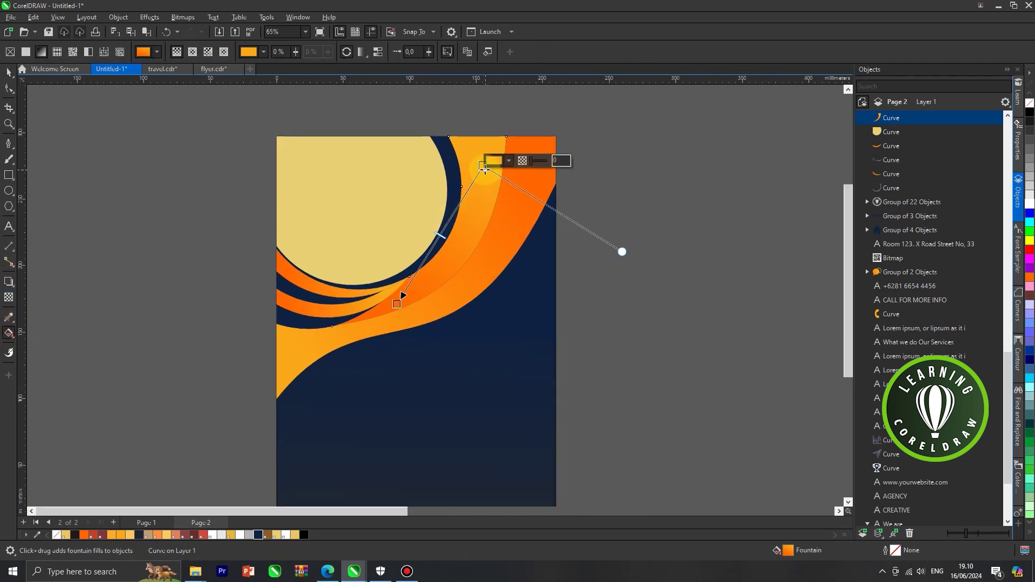
{"action": "left_click_drag", "start_coordinate": [492, 161], "coordinate": [512, 131]}
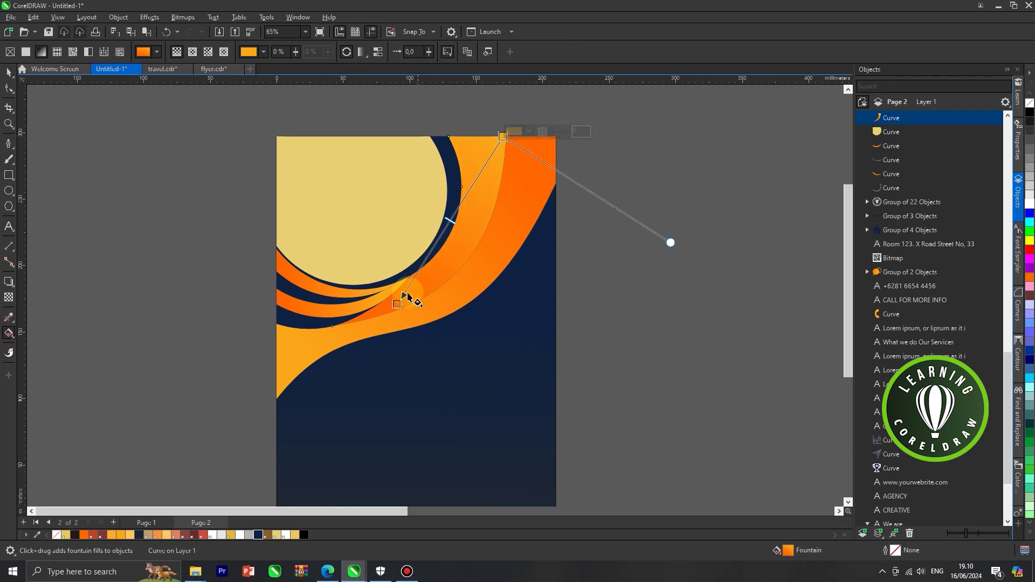
{"action": "left_click_drag", "start_coordinate": [400, 303], "coordinate": [421, 288]}
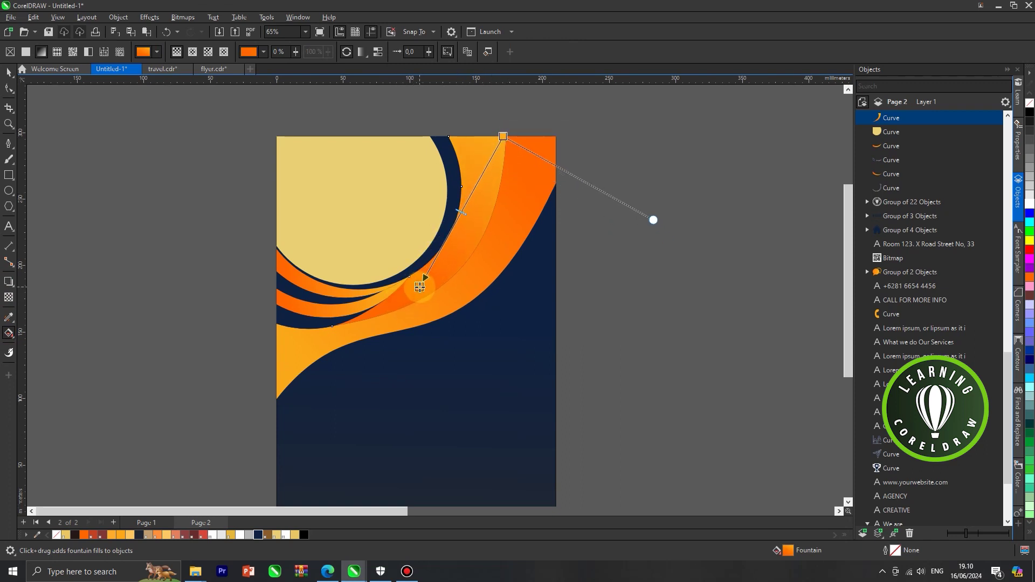
Adjust the outer orange band's gradient to run from the page's upper right corner down to the band's lower left part
{"action": "left_click", "coordinate": [518, 202]}
{"action": "left_click_drag", "start_coordinate": [524, 174], "coordinate": [564, 143]}
{"action": "left_click_drag", "start_coordinate": [305, 364], "coordinate": [365, 332]}
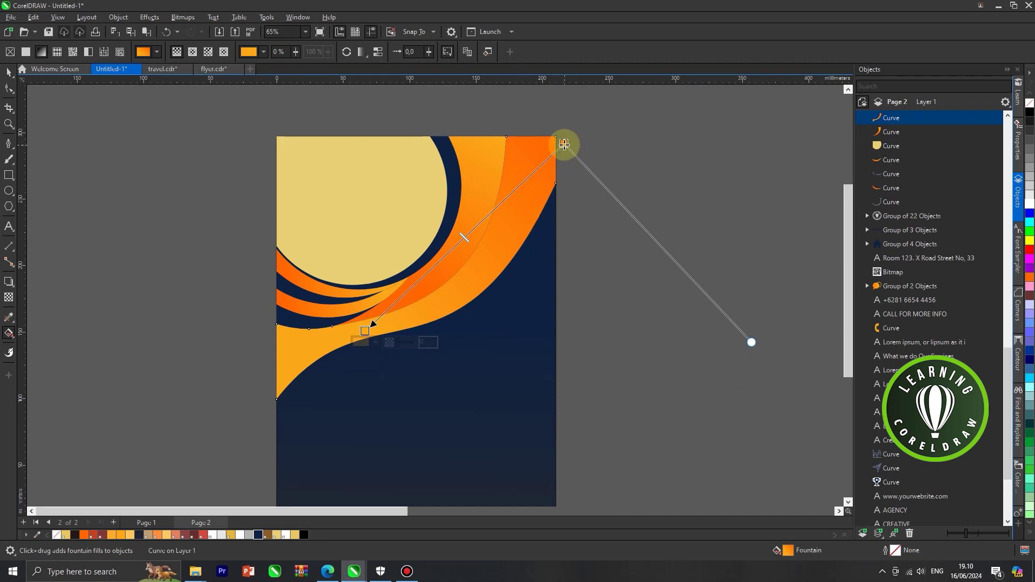
{"action": "left_click_drag", "start_coordinate": [564, 145], "coordinate": [551, 147]}
{"action": "left_click", "coordinate": [8, 73]}
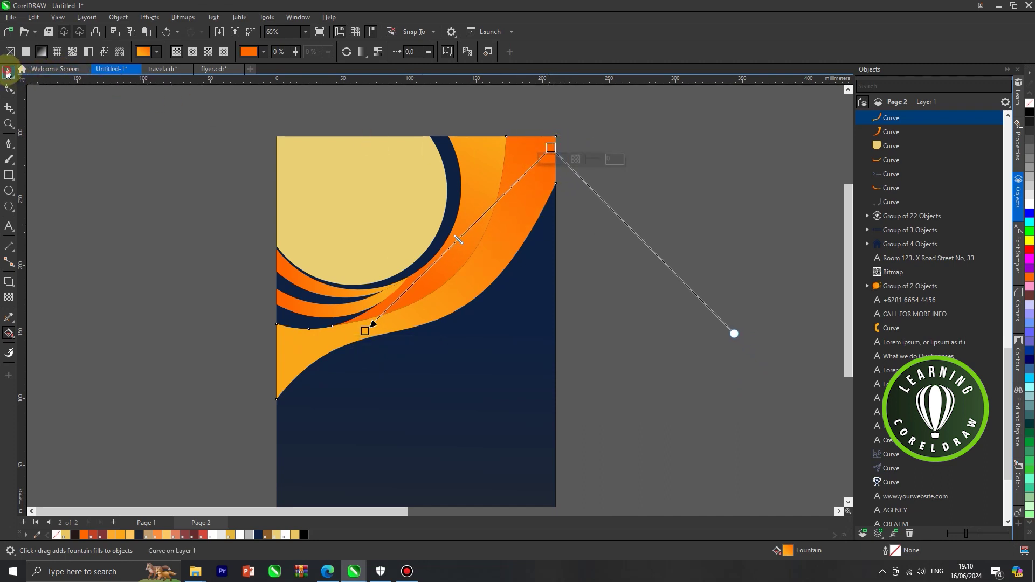
{"action": "left_click", "coordinate": [111, 130]}
{"action": "scroll", "coordinate": [483, 236], "scroll_direction": "down", "scroll_amount": 2}
{"action": "left_click", "coordinate": [578, 245]}
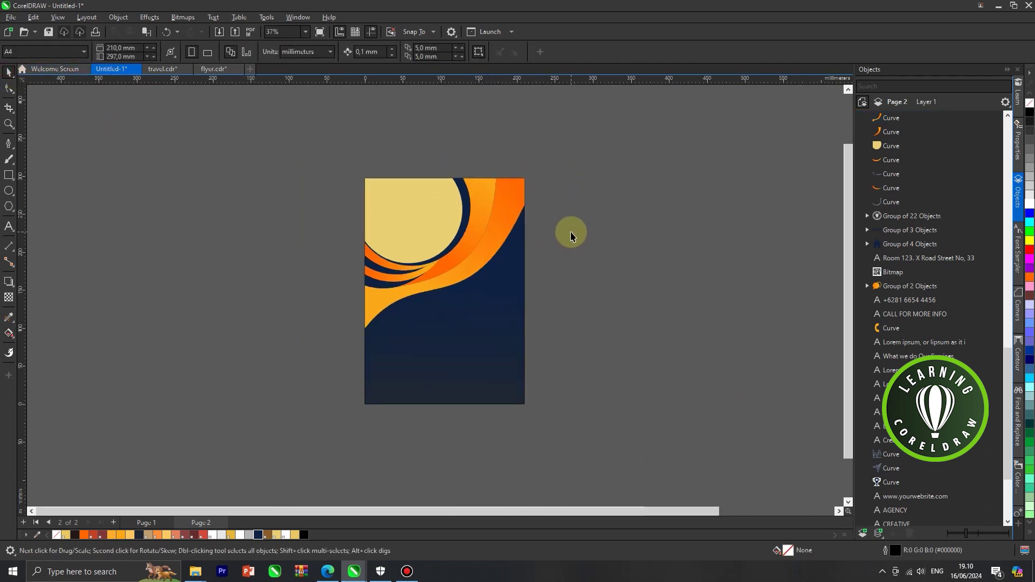
PowerClip the photo of the woman with the tablet inside the beige circular shape
{"action": "scroll", "coordinate": [527, 254], "scroll_direction": "up", "scroll_amount": 2}
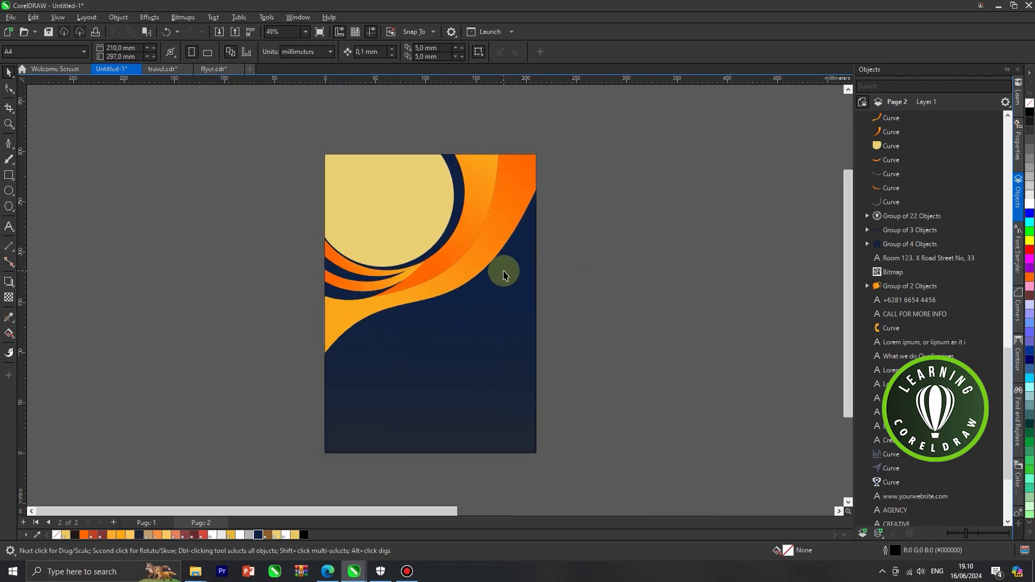
{"action": "scroll", "coordinate": [504, 271], "scroll_direction": "up", "scroll_amount": 1}
{"action": "scroll", "coordinate": [407, 270], "scroll_direction": "down", "scroll_amount": 4}
{"action": "left_click_drag", "start_coordinate": [802, 167], "coordinate": [507, 292]}
{"action": "scroll", "coordinate": [417, 228], "scroll_direction": "up", "scroll_amount": 3}
{"action": "right_click", "coordinate": [639, 263]}
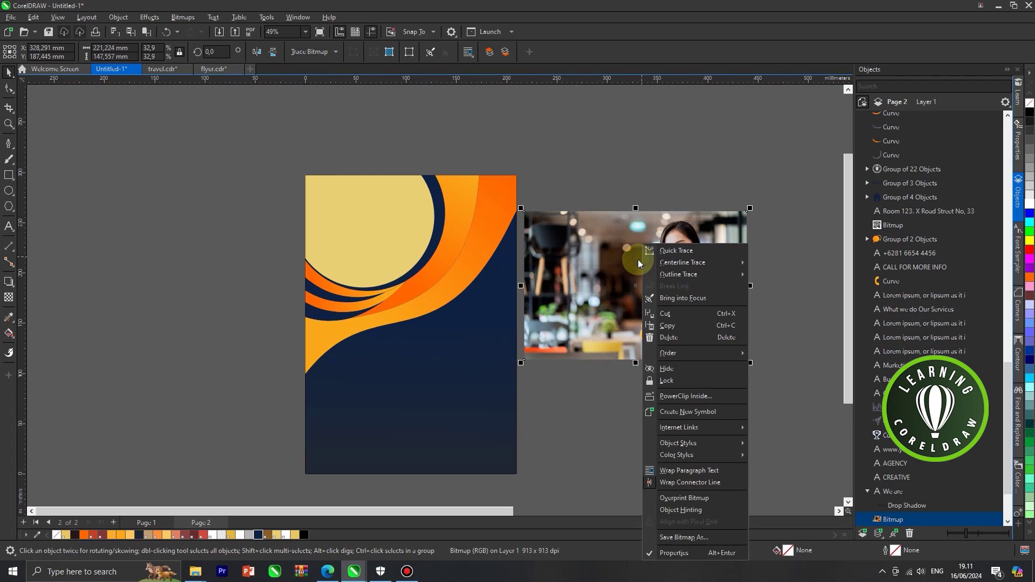
{"action": "left_click", "coordinate": [674, 396]}
{"action": "left_click", "coordinate": [383, 240]}
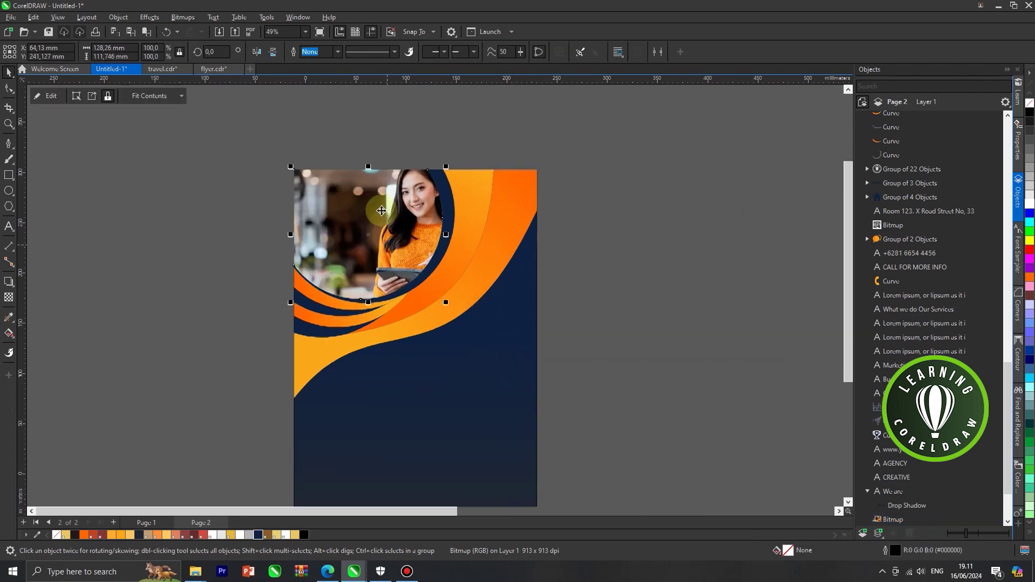
Edit the PowerClip contents, scaling the photo to about 189 mm wide and centering the woman within the circular frame
{"action": "right_click", "coordinate": [377, 206]}
{"action": "left_click", "coordinate": [403, 214]}
{"action": "left_click_drag", "start_coordinate": [423, 224], "coordinate": [374, 245]}
{"action": "left_click_drag", "start_coordinate": [467, 360], "coordinate": [423, 329]}
{"action": "left_click_drag", "start_coordinate": [348, 255], "coordinate": [391, 235]}
{"action": "right_click", "coordinate": [400, 218]}
{"action": "left_click", "coordinate": [475, 220]}
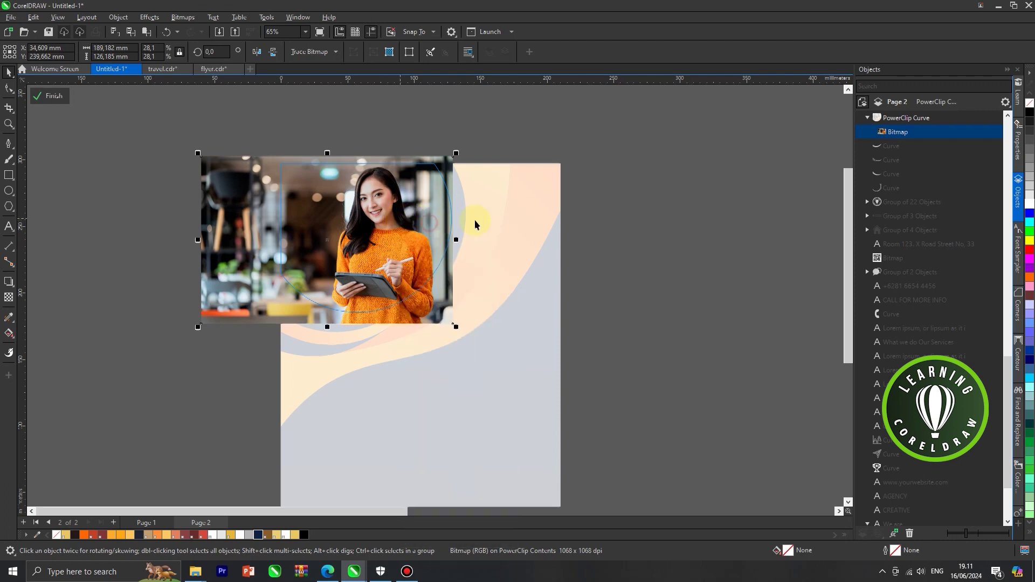
{"action": "left_click", "coordinate": [641, 212]}
{"action": "scroll", "coordinate": [534, 209], "scroll_direction": "down", "scroll_amount": 1}
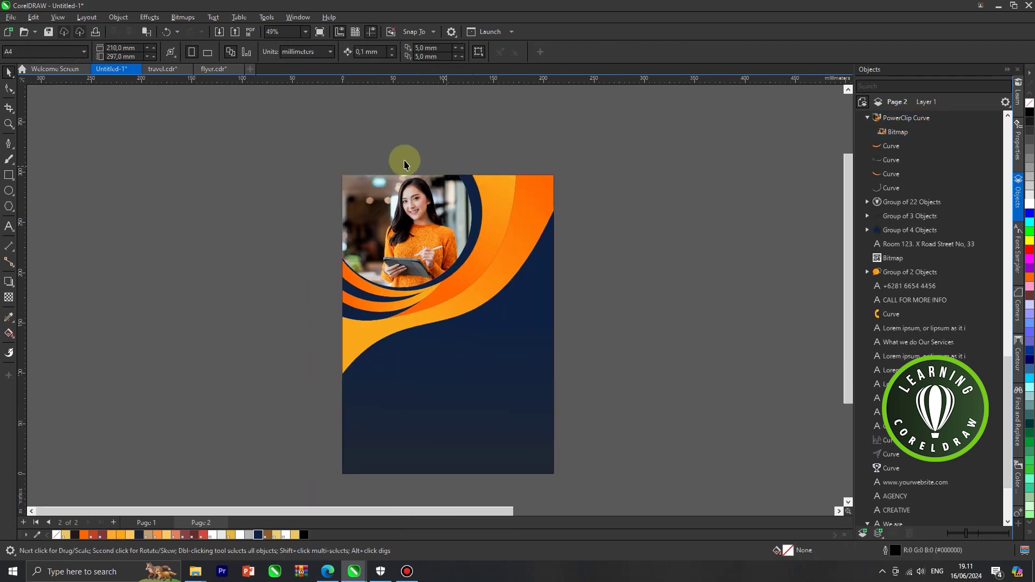
Draw a circle about 91 mm in diameter over the outer orange band's lower right edge and fill it white
{"action": "left_click", "coordinate": [12, 194]}
{"action": "left_click_drag", "start_coordinate": [442, 281], "coordinate": [538, 358]}
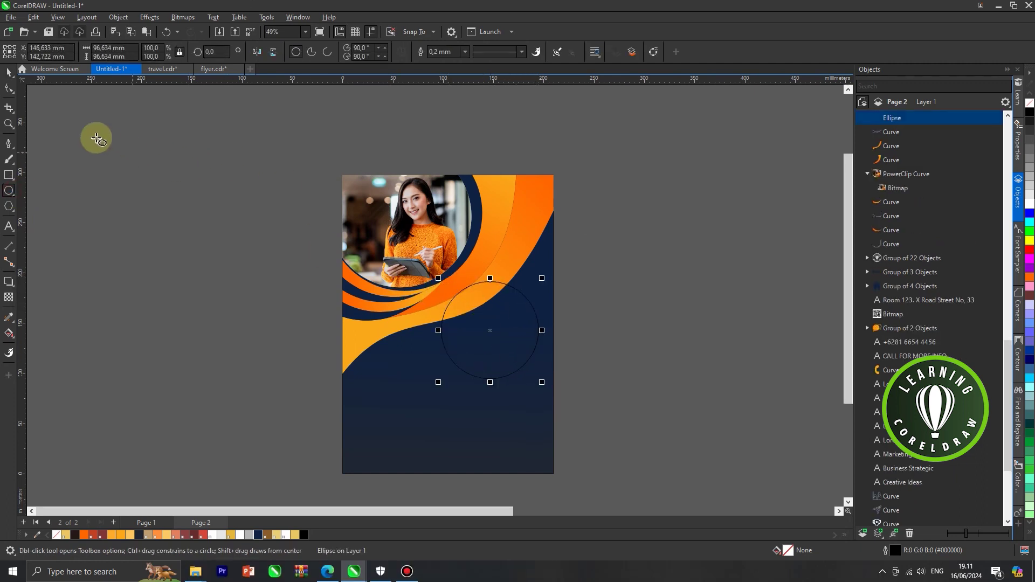
{"action": "left_click", "coordinate": [9, 72]}
{"action": "scroll", "coordinate": [491, 302], "scroll_direction": "up", "scroll_amount": 2}
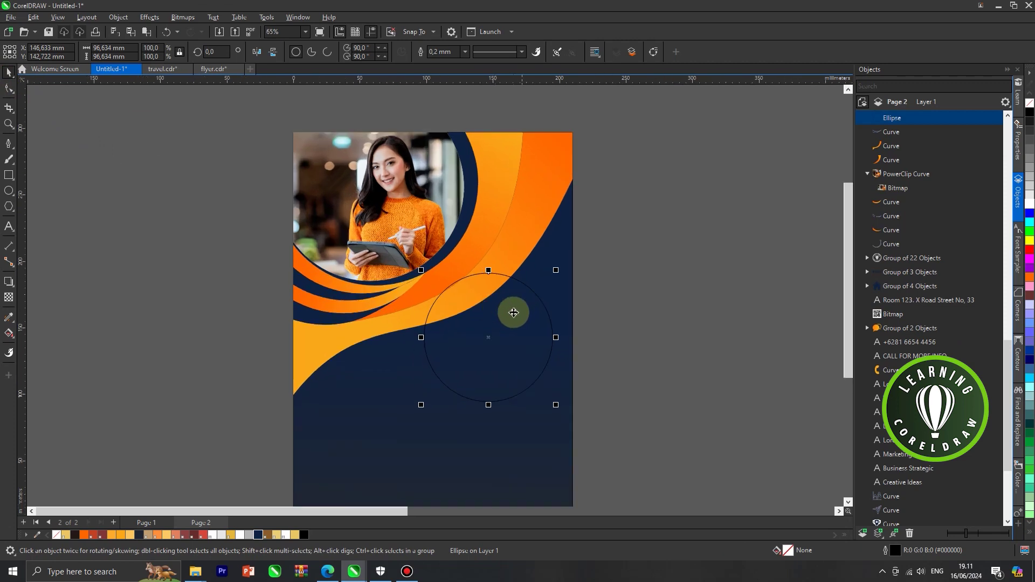
{"action": "left_click_drag", "start_coordinate": [511, 316], "coordinate": [515, 310]}
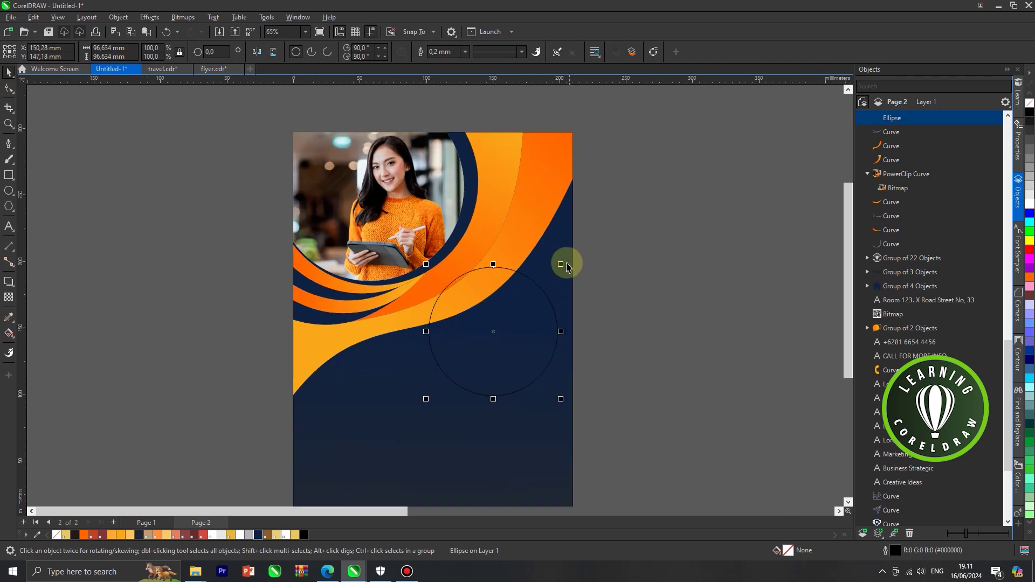
{"action": "left_click_drag", "start_coordinate": [564, 263], "coordinate": [556, 269]}
{"action": "left_click_drag", "start_coordinate": [520, 319], "coordinate": [520, 311]}
{"action": "scroll", "coordinate": [532, 271], "scroll_direction": "down", "scroll_amount": 3}
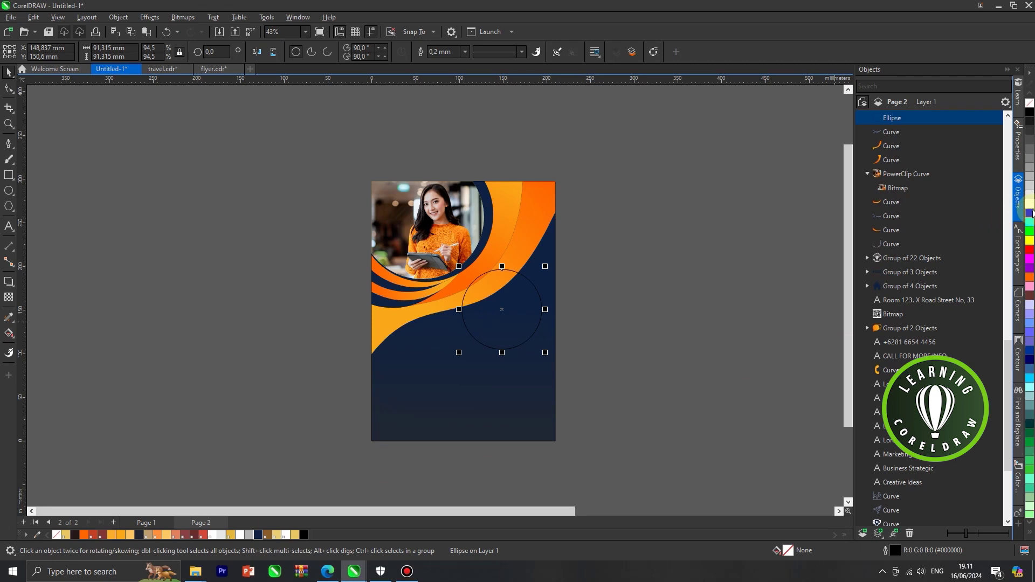
{"action": "left_click", "coordinate": [1030, 205]}
{"action": "scroll", "coordinate": [543, 308], "scroll_direction": "up", "scroll_amount": 2}
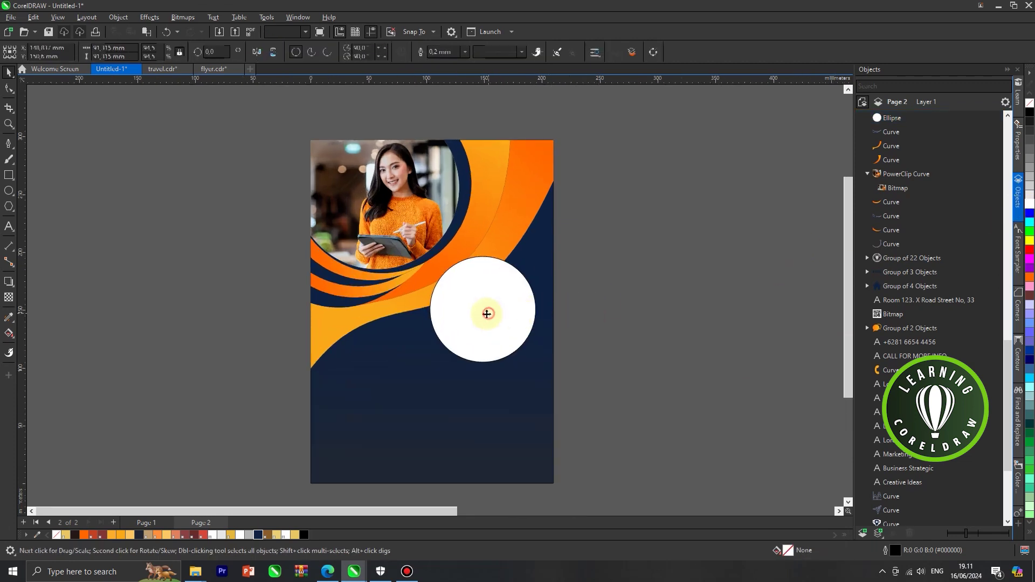
Add a one-step outside contour of about 6.2 mm to the white circle and break the contour apart
{"action": "left_click", "coordinate": [10, 283]}
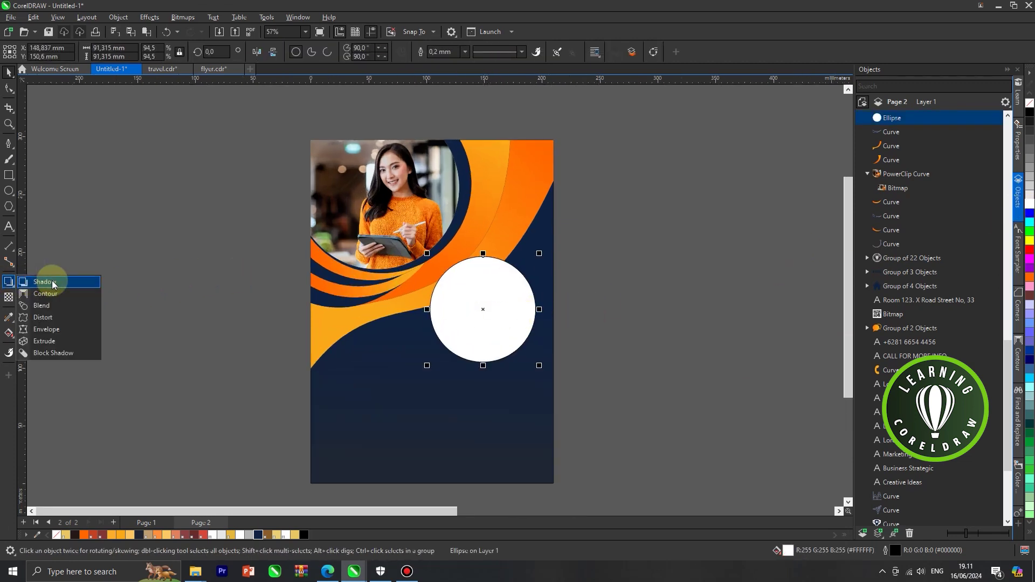
{"action": "left_click", "coordinate": [53, 292]}
{"action": "scroll", "coordinate": [439, 339], "scroll_direction": "up", "scroll_amount": 2}
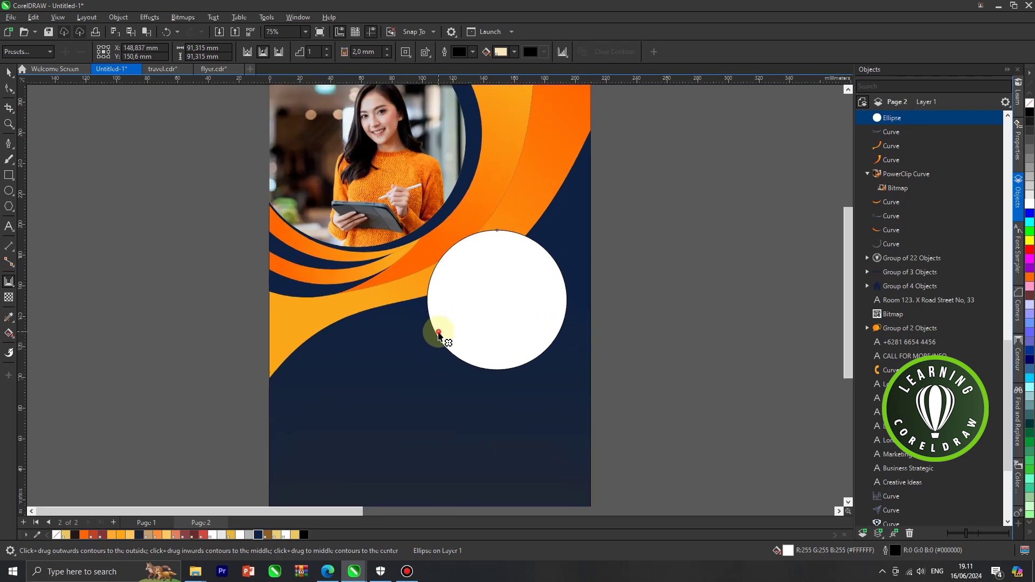
{"action": "left_click_drag", "start_coordinate": [431, 344], "coordinate": [419, 366]}
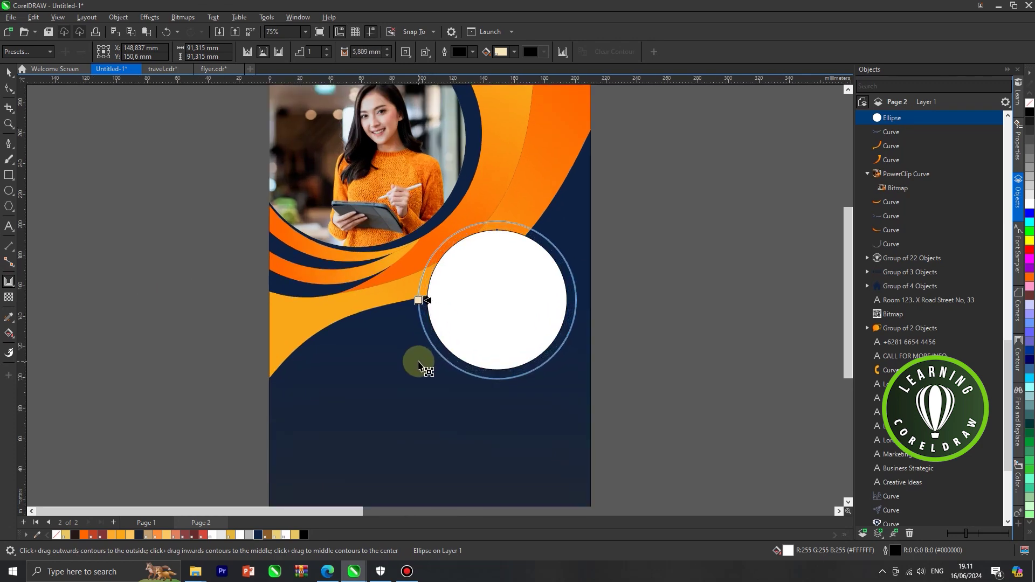
{"action": "left_click_drag", "start_coordinate": [419, 365], "coordinate": [419, 358]}
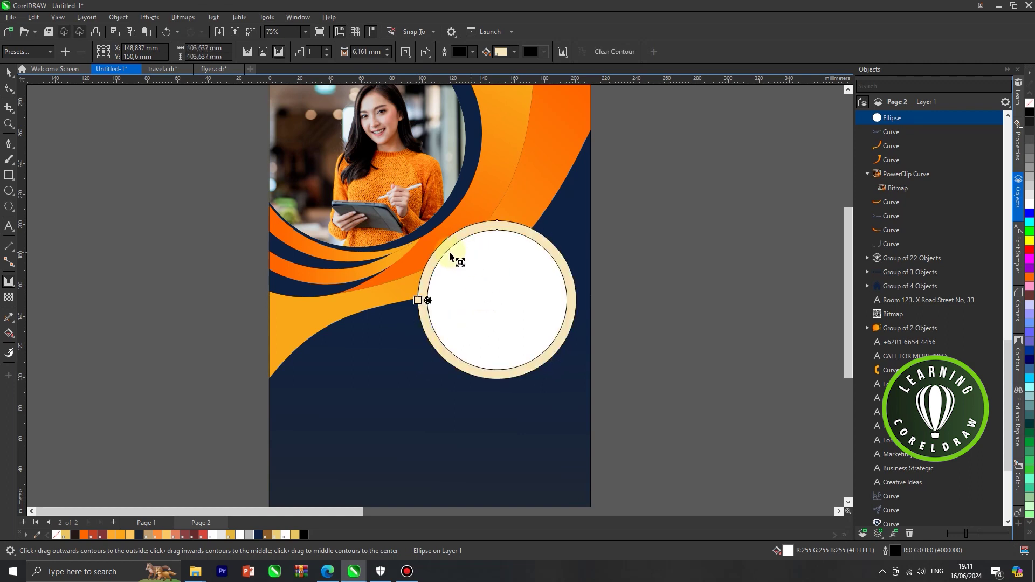
{"action": "right_click", "coordinate": [428, 273]}
{"action": "left_click", "coordinate": [449, 272]}
{"action": "scroll", "coordinate": [450, 261], "scroll_direction": "down", "scroll_amount": 3}
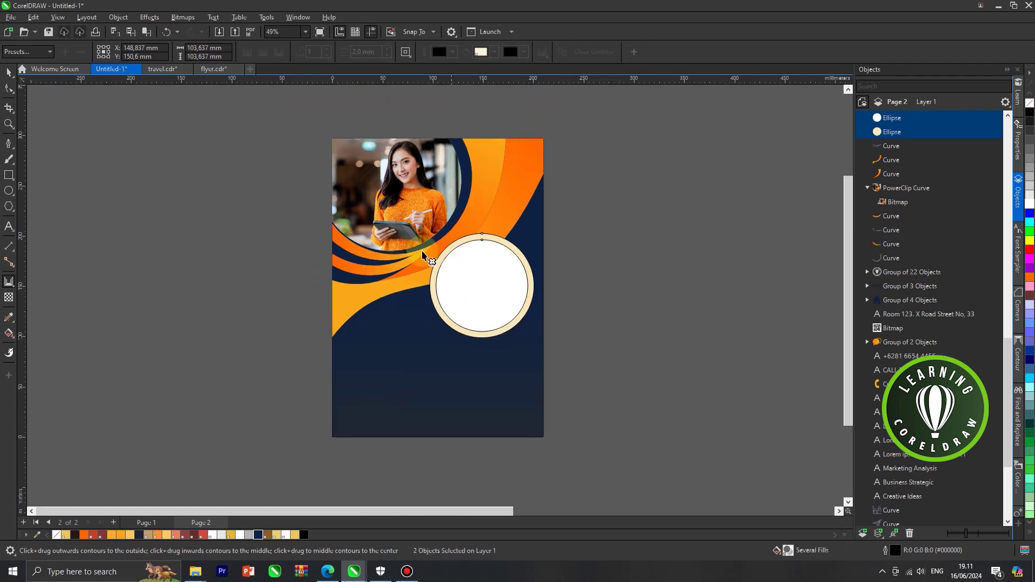
Apply a vertical fountain fill to both circles, with orange at the upper node and yellow-orange at the lower node
{"action": "left_click", "coordinate": [9, 333]}
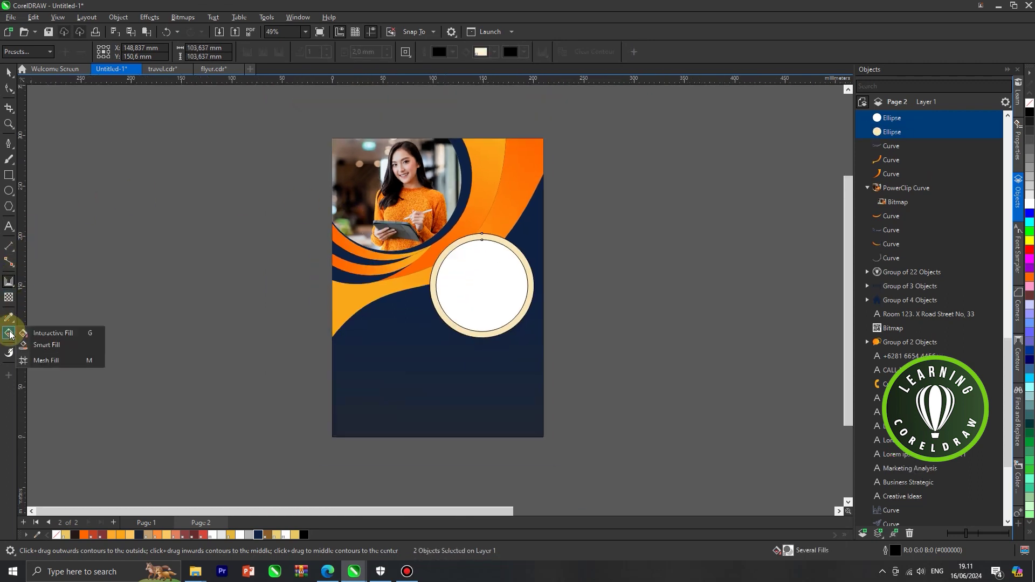
{"action": "left_click", "coordinate": [53, 335]}
{"action": "scroll", "coordinate": [480, 270], "scroll_direction": "up", "scroll_amount": 1}
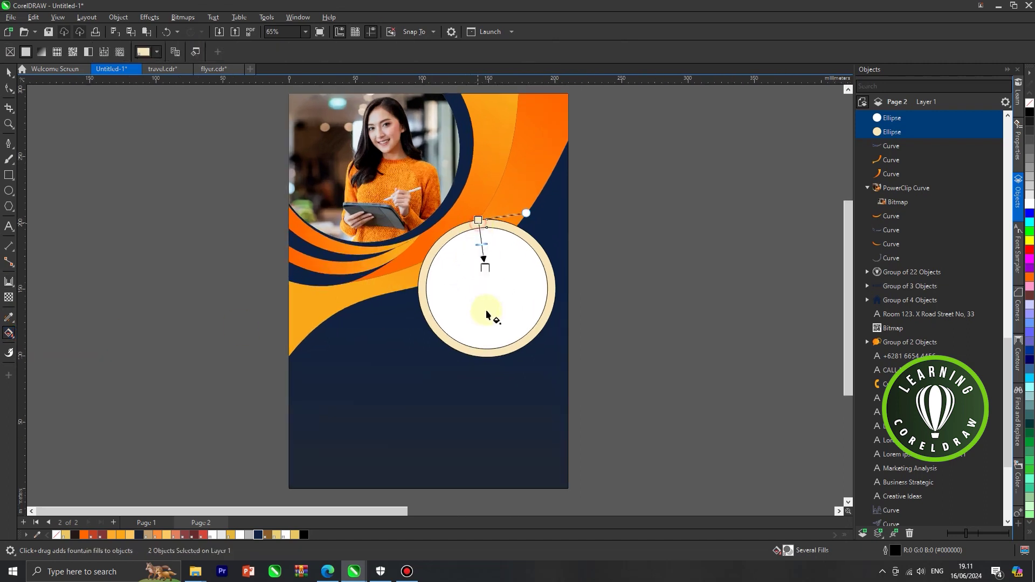
{"action": "left_click_drag", "start_coordinate": [487, 314], "coordinate": [490, 356]}
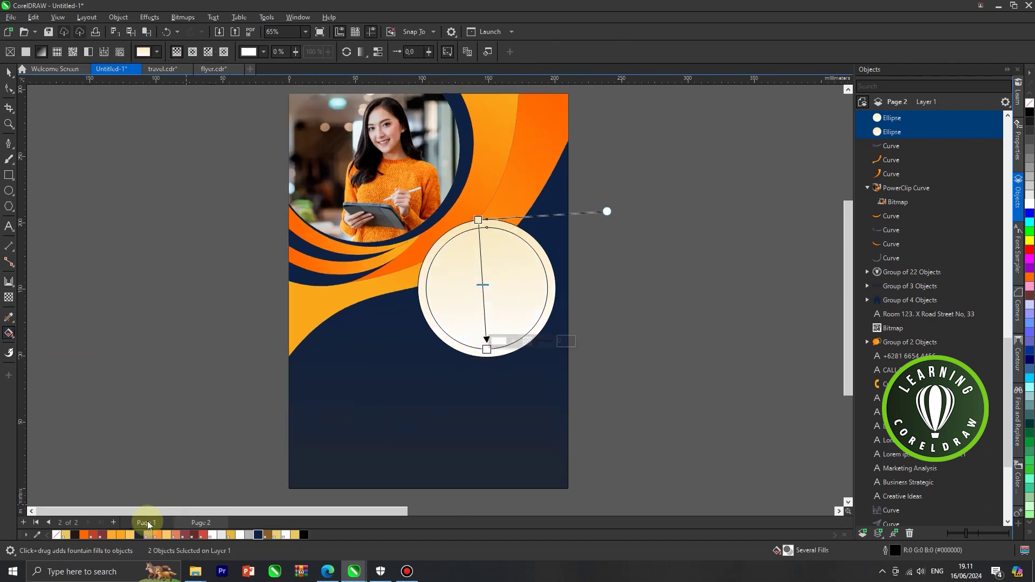
{"action": "left_click", "coordinate": [123, 539]}
{"action": "left_click", "coordinate": [477, 221]}
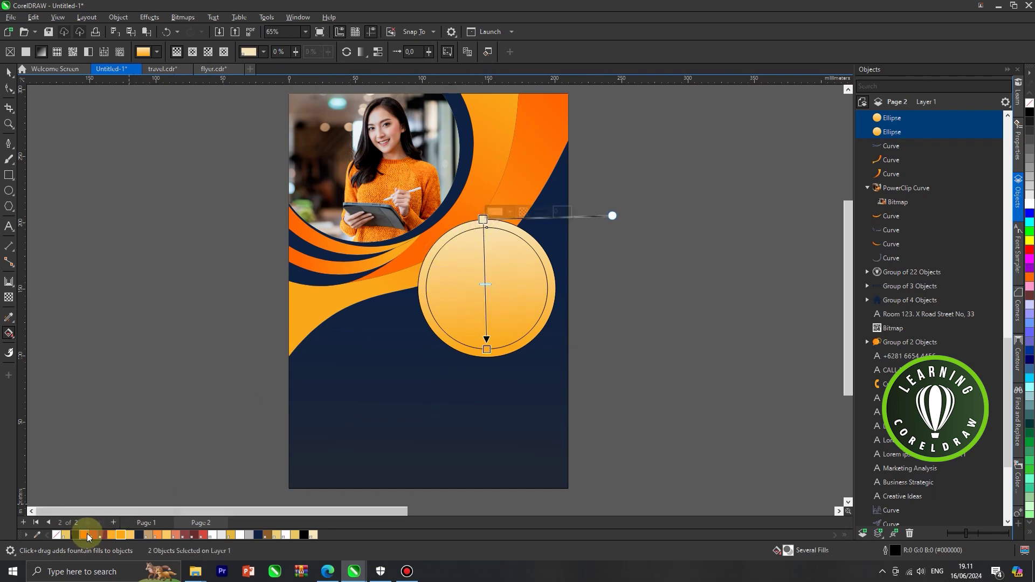
{"action": "left_click", "coordinate": [83, 535]}
{"action": "left_click", "coordinate": [8, 75]}
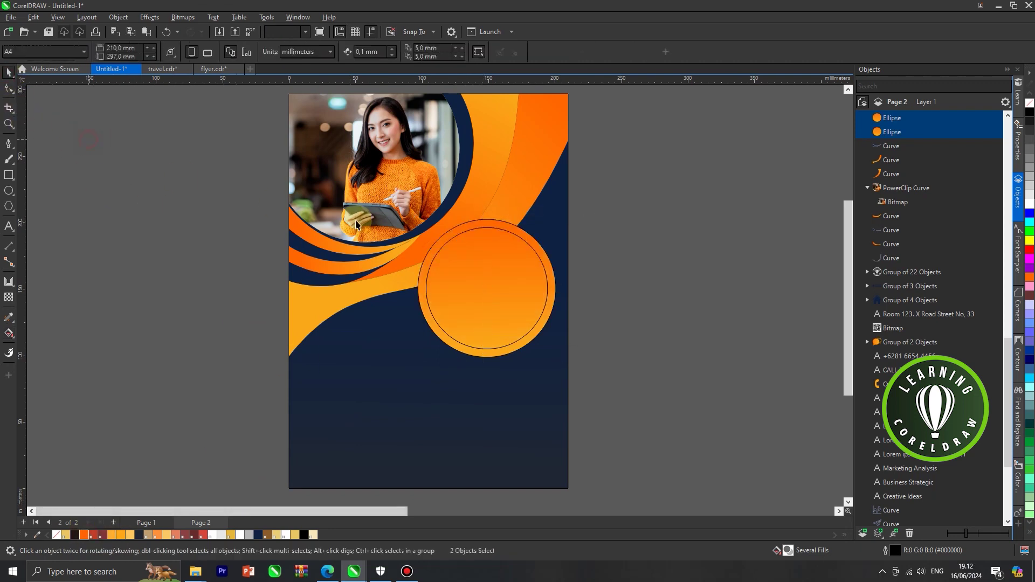
Fill the inner circle white and remove the outlines from both circles
{"action": "left_click", "coordinate": [483, 278]}
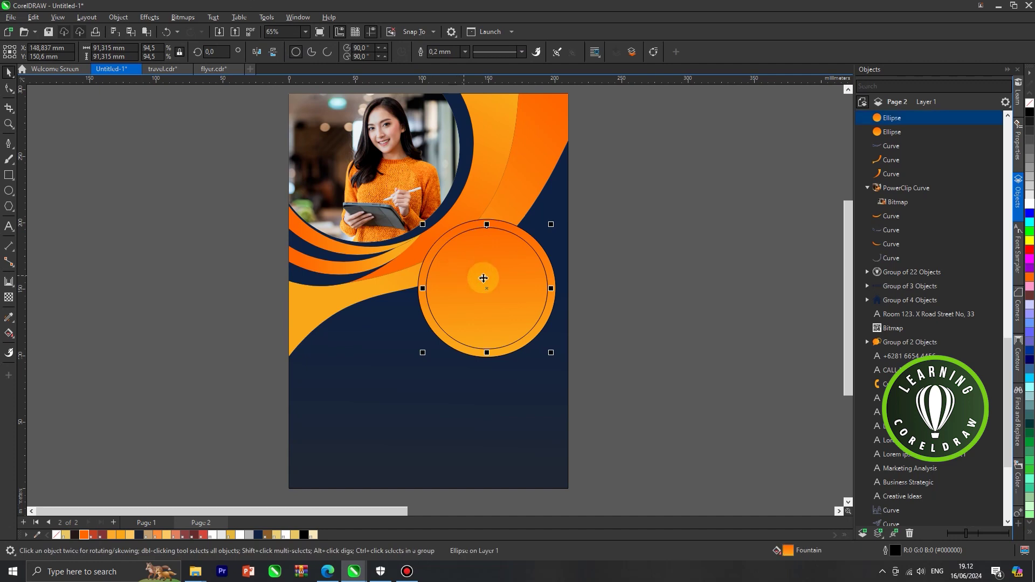
{"action": "left_click", "coordinate": [1027, 207]}
{"action": "scroll", "coordinate": [674, 267], "scroll_direction": "down", "scroll_amount": 2}
{"action": "left_click_drag", "start_coordinate": [624, 219], "coordinate": [464, 342]}
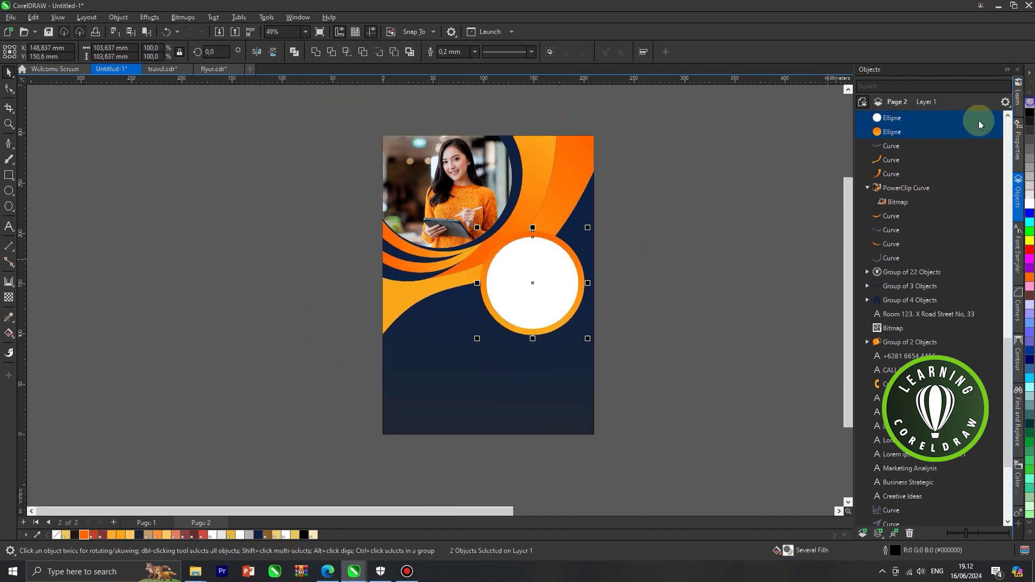
Fill the inner circle with navy blue (#0E2243)
{"action": "left_click", "coordinate": [551, 288]}
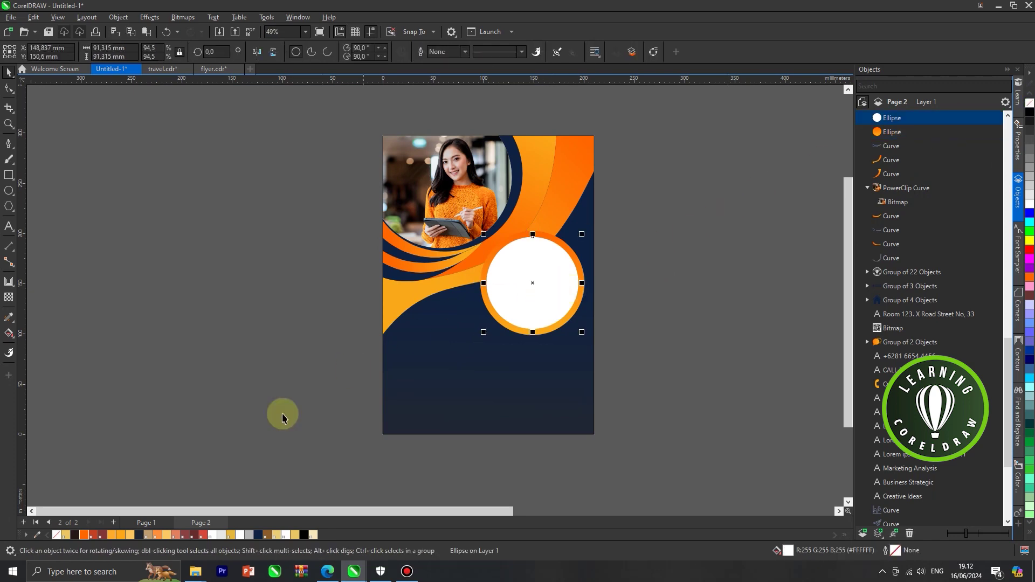
{"action": "left_click", "coordinate": [258, 535]}
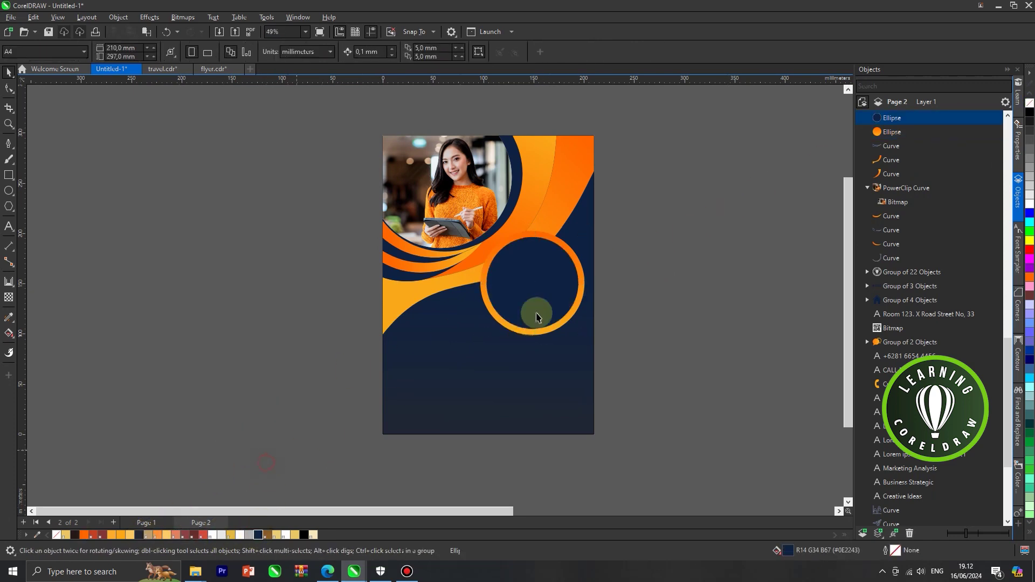
{"action": "scroll", "coordinate": [536, 240], "scroll_direction": "up", "scroll_amount": 2}
Reverse the outer circle's fountain fill and move its upper node slightly down onto the ring
{"action": "left_click", "coordinate": [536, 232]}
{"action": "left_click", "coordinate": [8, 333]}
{"action": "left_click", "coordinate": [346, 52]}
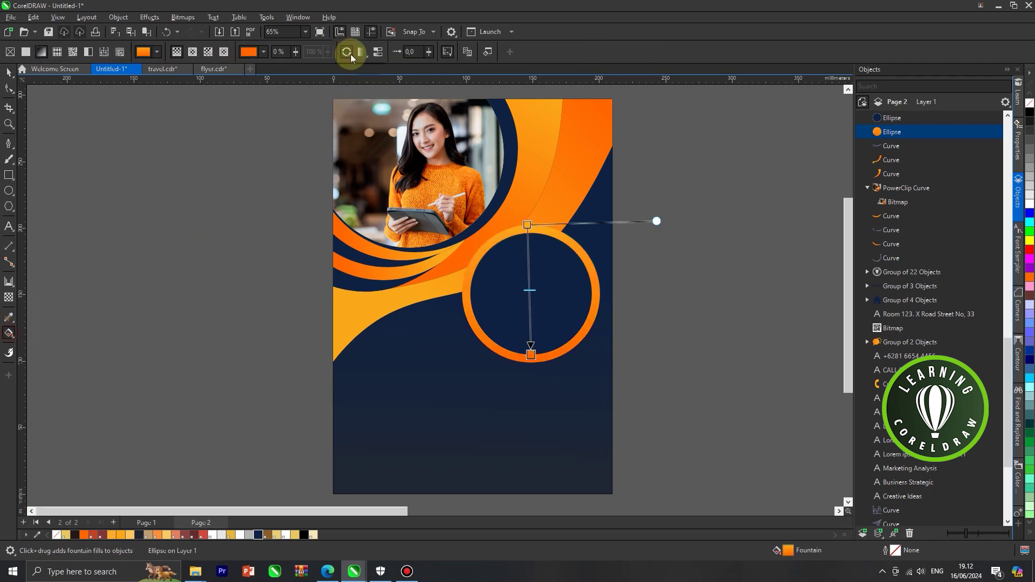
{"action": "scroll", "coordinate": [539, 237], "scroll_direction": "up", "scroll_amount": 1}
{"action": "left_click_drag", "start_coordinate": [523, 221], "coordinate": [524, 232]}
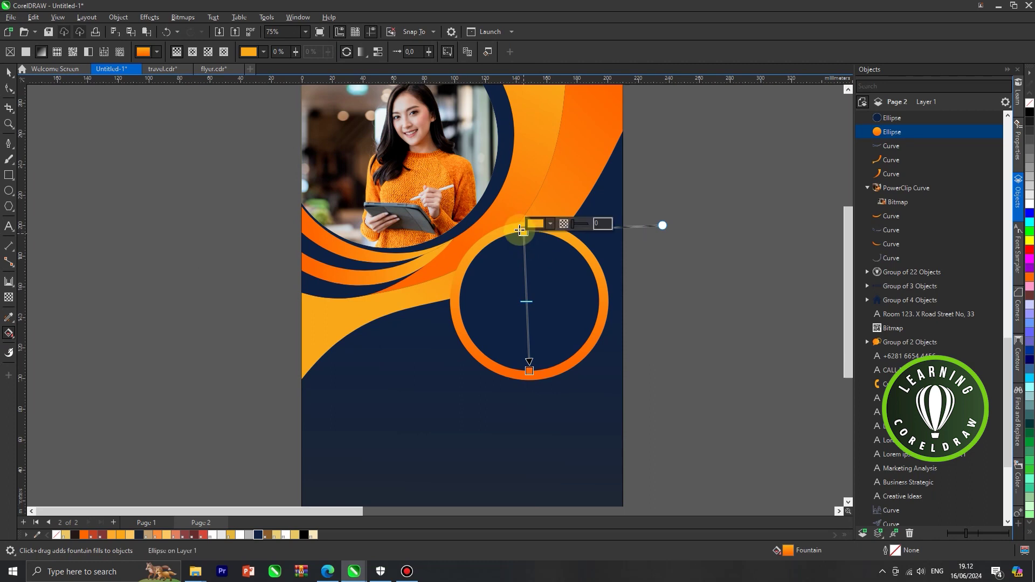
{"action": "left_click", "coordinate": [9, 72]}
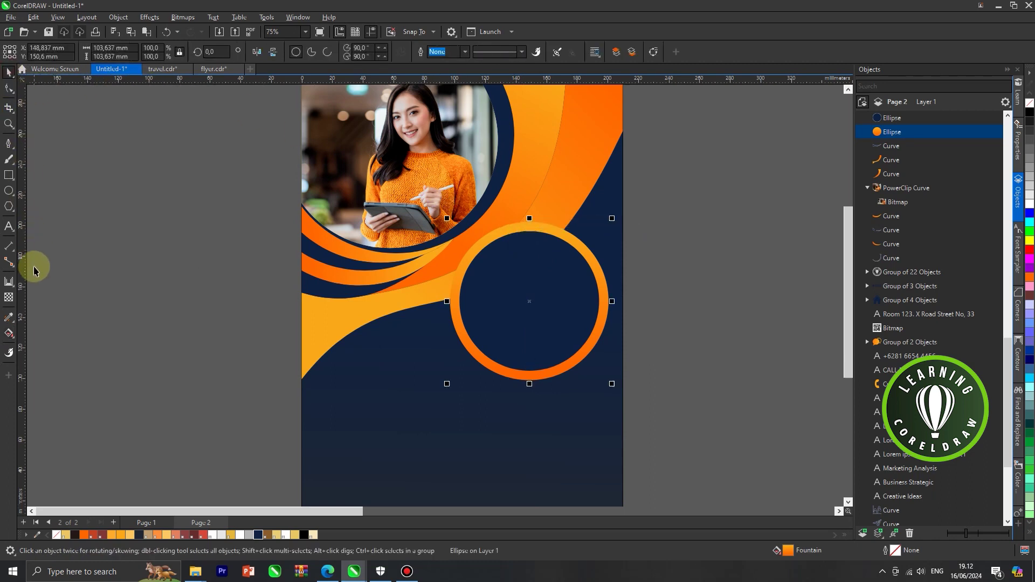
Add a black drop shadow to the orange outer circle, with Multiply blending, opacity 50 and feathering 15
{"action": "left_click", "coordinate": [6, 284]}
{"action": "left_click", "coordinate": [44, 284]}
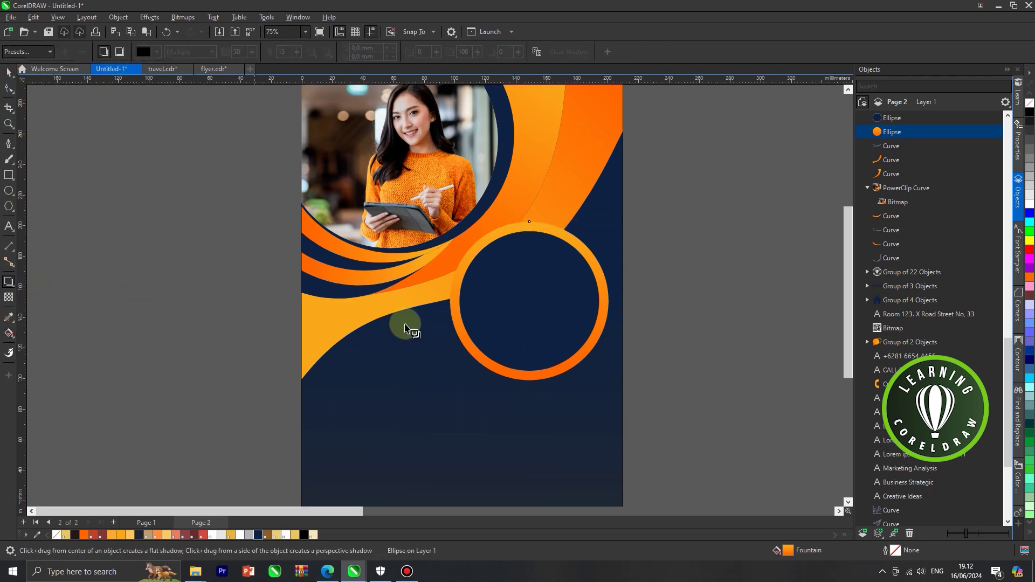
{"action": "left_click_drag", "start_coordinate": [451, 317], "coordinate": [611, 302]}
{"action": "scroll", "coordinate": [613, 303], "scroll_direction": "down", "scroll_amount": 1}
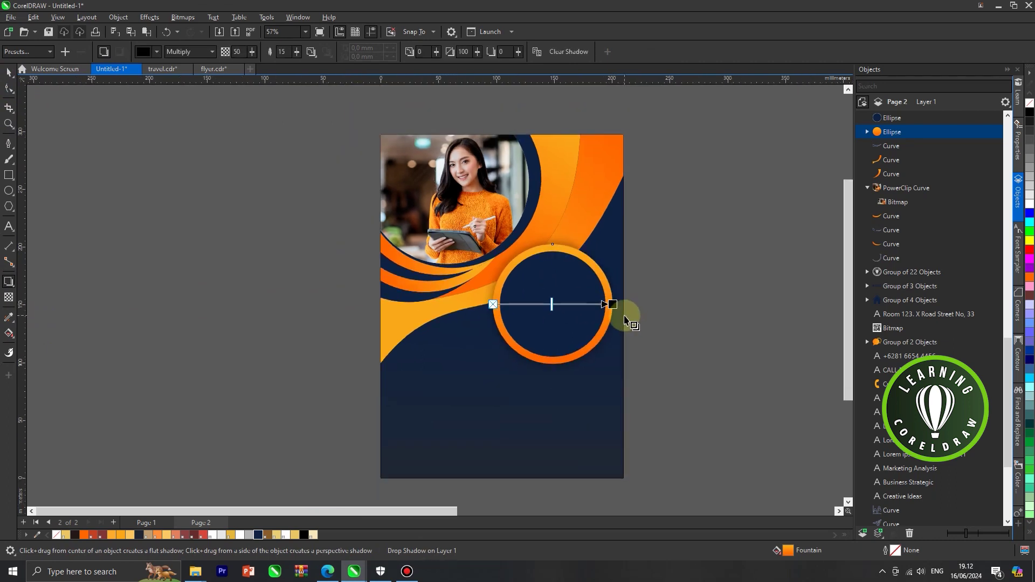
{"action": "left_click", "coordinate": [9, 72]}
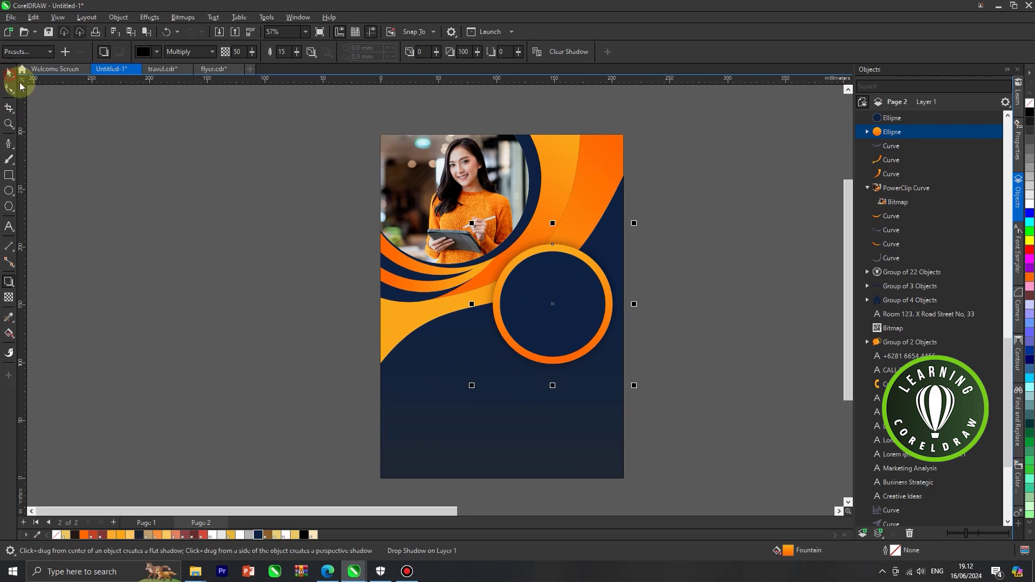
{"action": "left_click", "coordinate": [178, 144]}
{"action": "scroll", "coordinate": [488, 221], "scroll_direction": "down", "scroll_amount": 1}
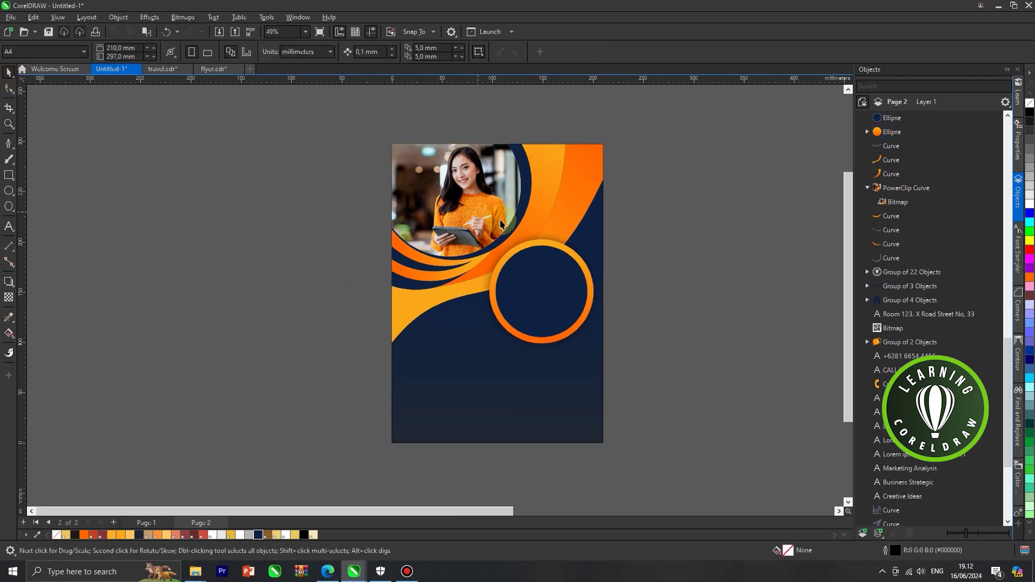
{"action": "scroll", "coordinate": [580, 343], "scroll_direction": "up", "scroll_amount": 1}
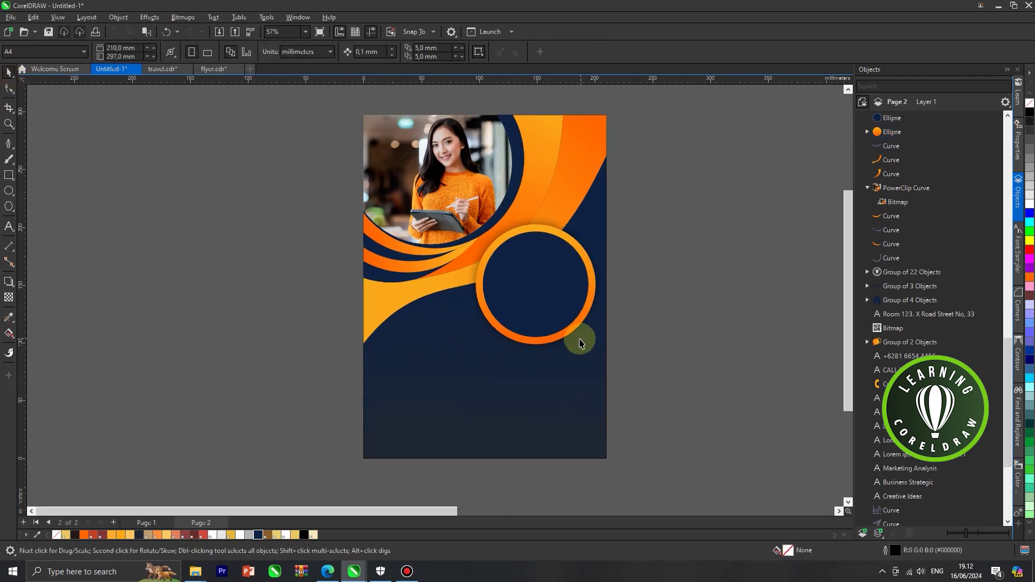
Draw a rectangle about 76 × 23 mm below the lower-left orange band, with chamfered corners of about 3.8 mm
{"action": "left_click", "coordinate": [10, 175]}
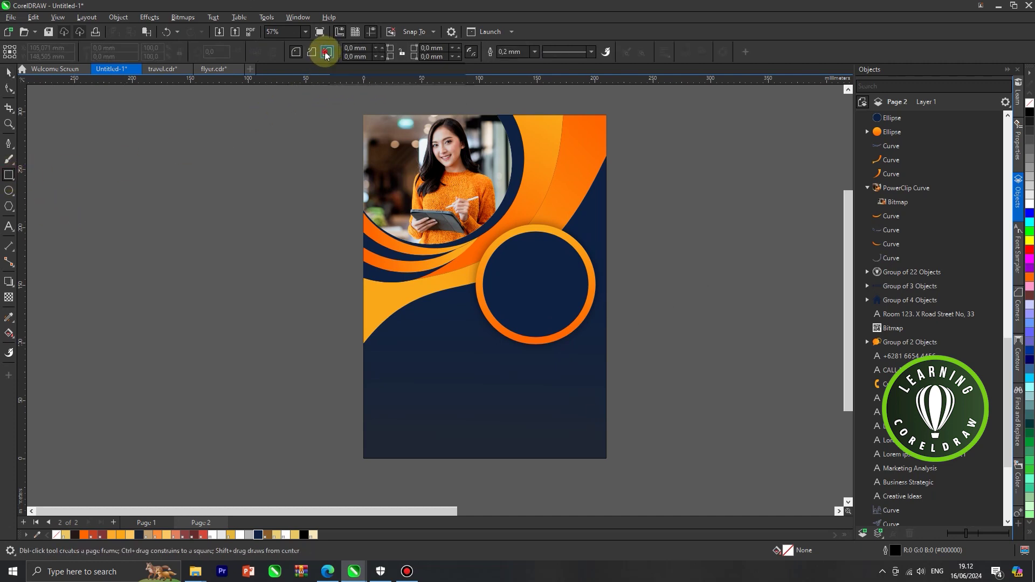
{"action": "scroll", "coordinate": [415, 331], "scroll_direction": "up", "scroll_amount": 2}
{"action": "left_click_drag", "start_coordinate": [393, 340], "coordinate": [495, 375]}
{"action": "left_click", "coordinate": [9, 89]}
{"action": "scroll", "coordinate": [372, 339], "scroll_direction": "up", "scroll_amount": 2}
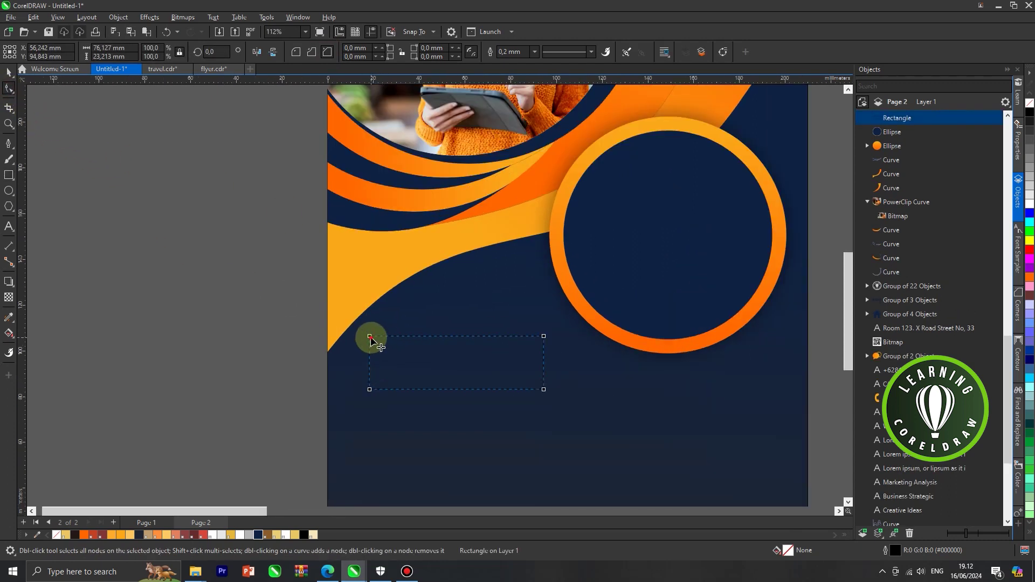
Shift the chamfered rectangle slightly toward the page's left edge and widen it to about 81 mm
{"action": "left_click", "coordinate": [9, 72]}
{"action": "scroll", "coordinate": [407, 226], "scroll_direction": "down", "scroll_amount": 2}
{"action": "left_click", "coordinate": [446, 308]}
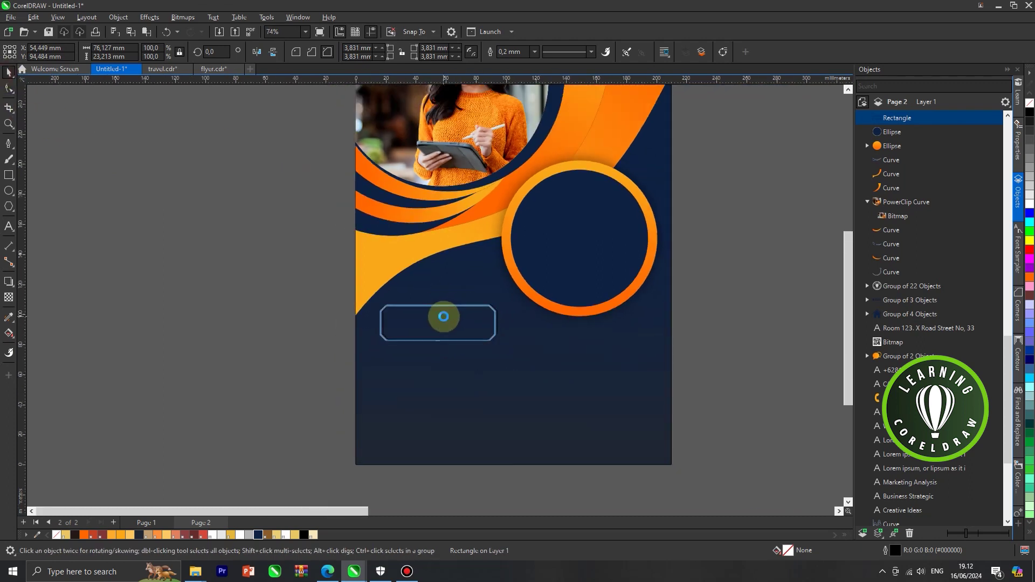
{"action": "left_click", "coordinate": [502, 327]}
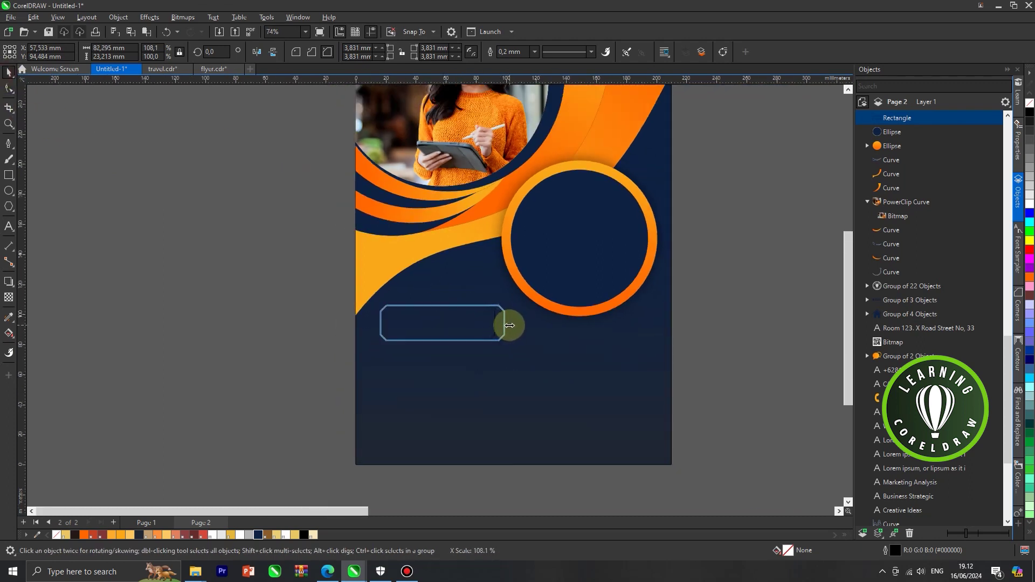
Copy the outer ring's orange fountain fill and missing outline onto the chamfered rectangle with the Attributes eyedropper
{"action": "left_click", "coordinate": [7, 322]}
{"action": "left_click", "coordinate": [70, 329]}
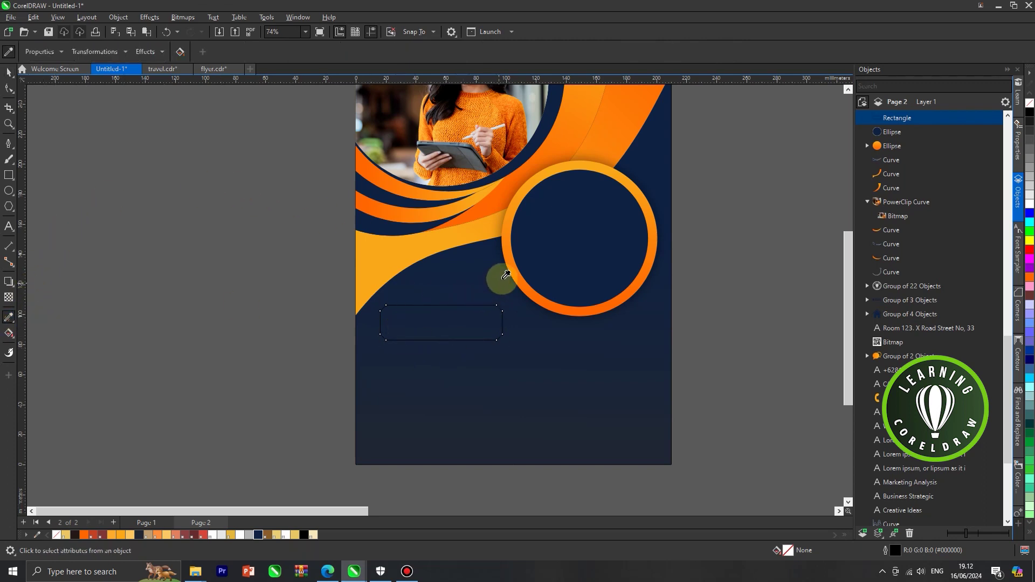
{"action": "left_click", "coordinate": [516, 265]}
{"action": "left_click", "coordinate": [461, 320]}
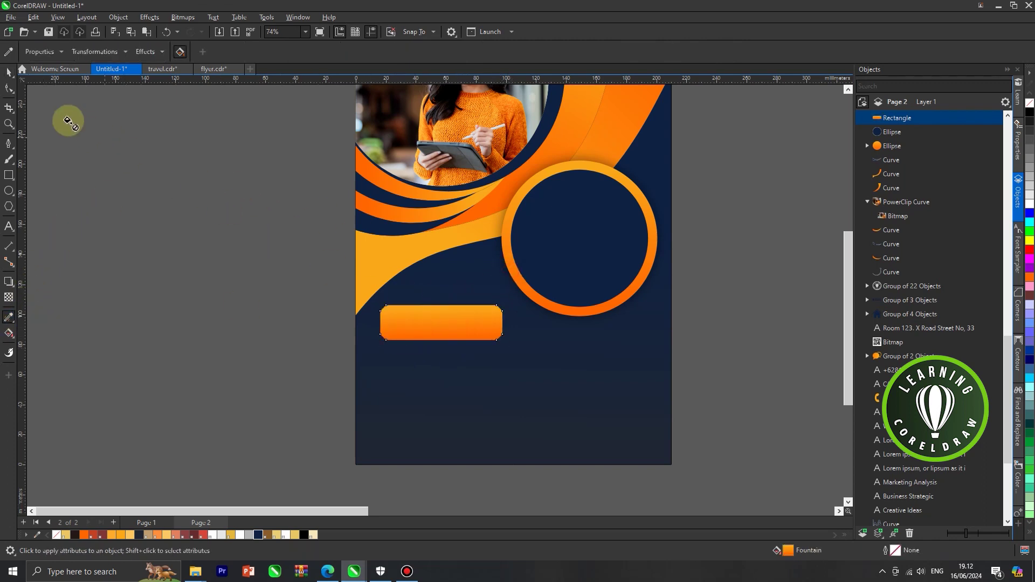
{"action": "left_click", "coordinate": [9, 73]}
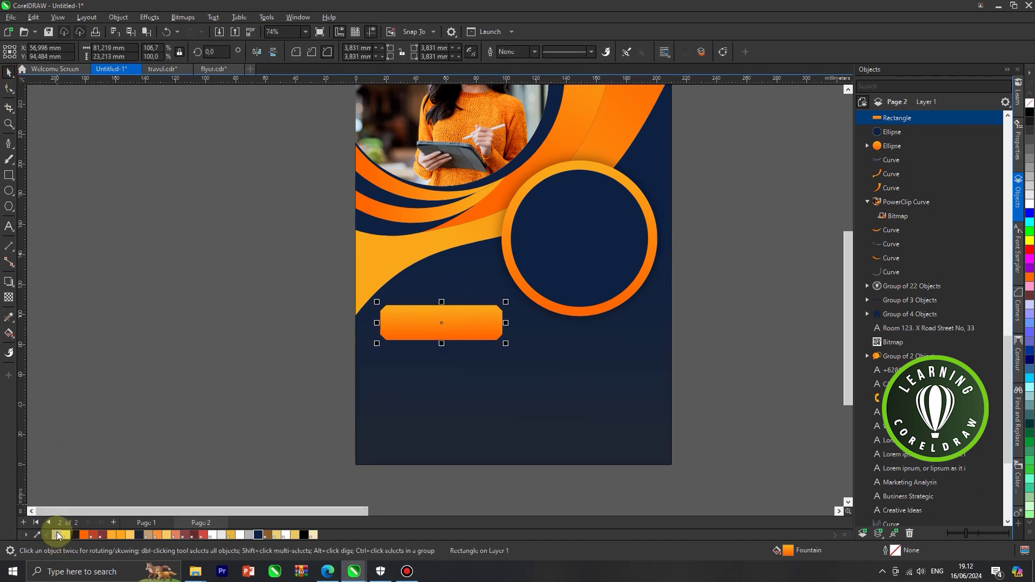
{"action": "left_click", "coordinate": [143, 452]}
{"action": "scroll", "coordinate": [348, 277], "scroll_direction": "down", "scroll_amount": 2}
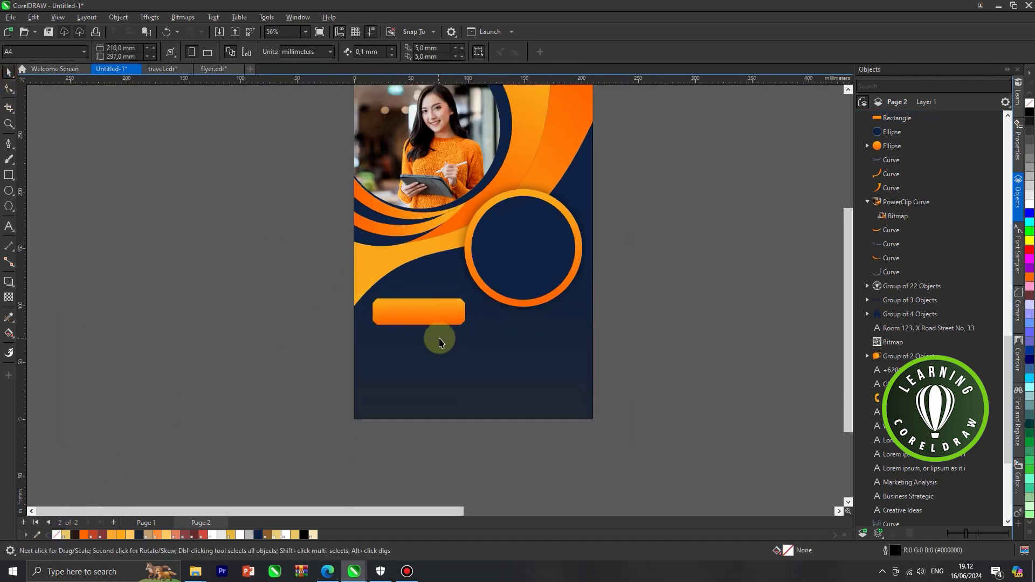
{"action": "scroll", "coordinate": [428, 309], "scroll_direction": "up", "scroll_amount": 2}
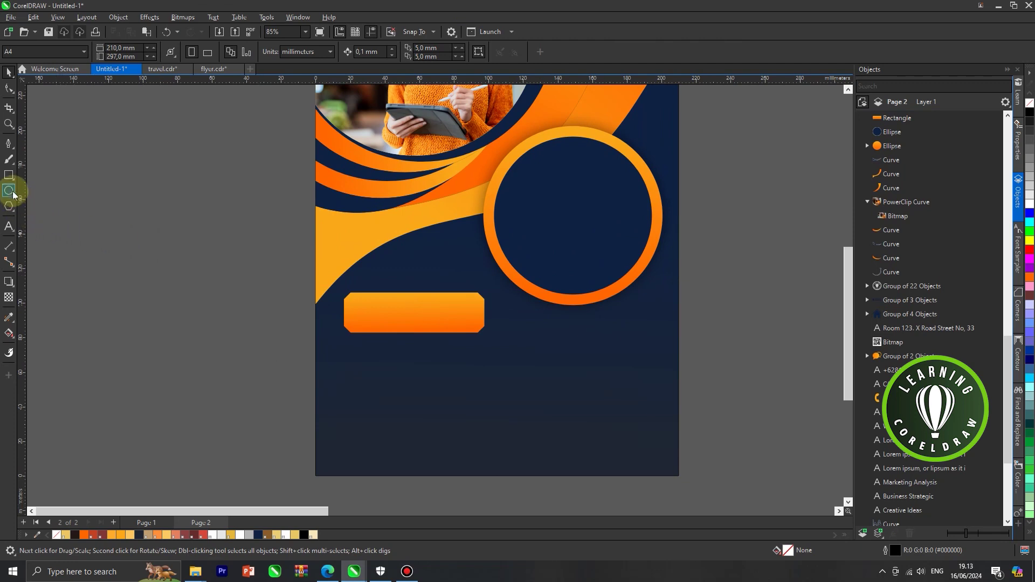
Draw a circle about 23 mm wide over the orange bar's left end, filled white without an outline
{"action": "left_click", "coordinate": [12, 193]}
{"action": "scroll", "coordinate": [328, 300], "scroll_direction": "up", "scroll_amount": 2}
{"action": "left_click_drag", "start_coordinate": [347, 307], "coordinate": [380, 345]}
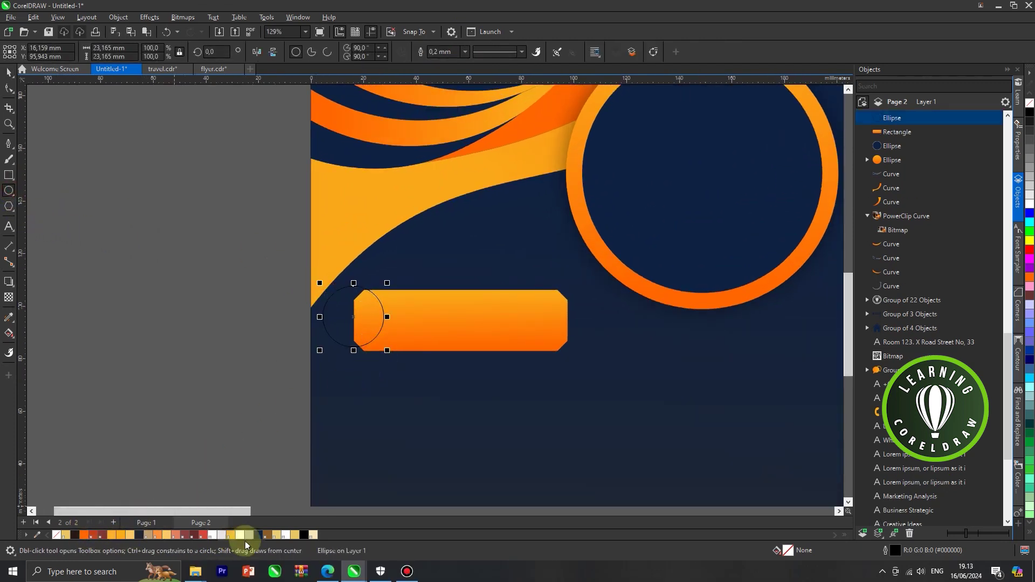
{"action": "left_click", "coordinate": [283, 536]}
{"action": "right_click", "coordinate": [57, 536]}
Align the white circle and the orange bar on their horizontal centre line and move both slightly to the right
{"action": "left_click", "coordinate": [416, 308], "text": "shift"}
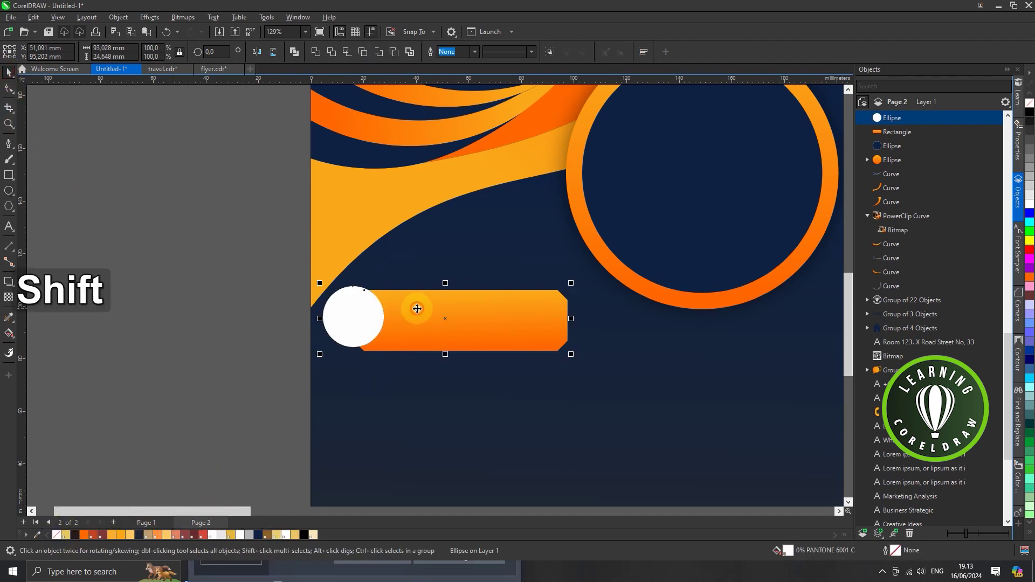
{"action": "key", "text": "e"}
{"action": "left_click_drag", "start_coordinate": [463, 323], "coordinate": [478, 328]}
{"action": "scroll", "coordinate": [483, 308], "scroll_direction": "down", "scroll_amount": 2}
{"action": "left_click", "coordinate": [347, 309]}
{"action": "scroll", "coordinate": [378, 284], "scroll_direction": "down", "scroll_amount": 1}
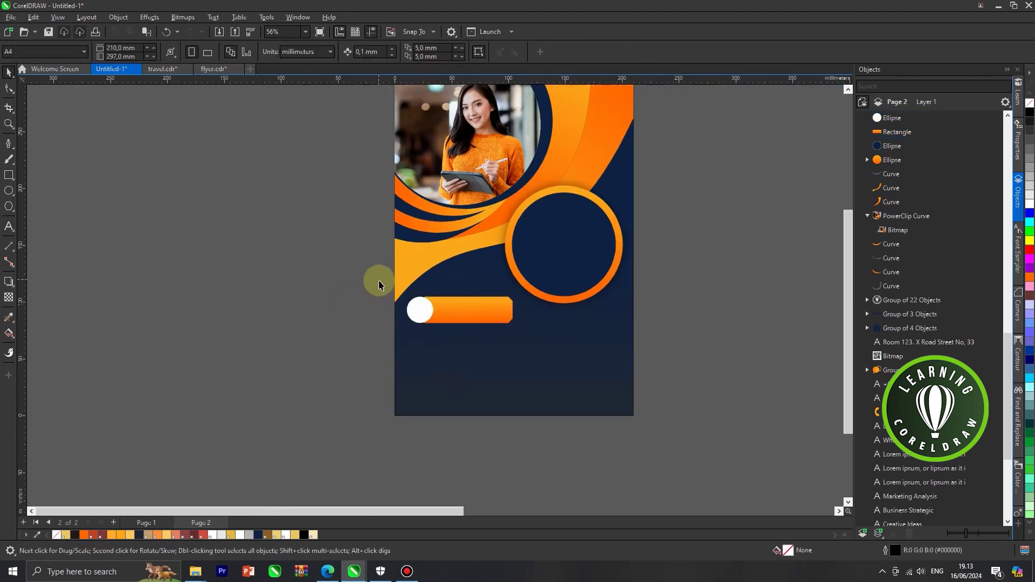
Move all the off-page text, icons, logo and QR code from the right of the page to its left
{"action": "scroll", "coordinate": [379, 285], "scroll_direction": "down", "scroll_amount": 2}
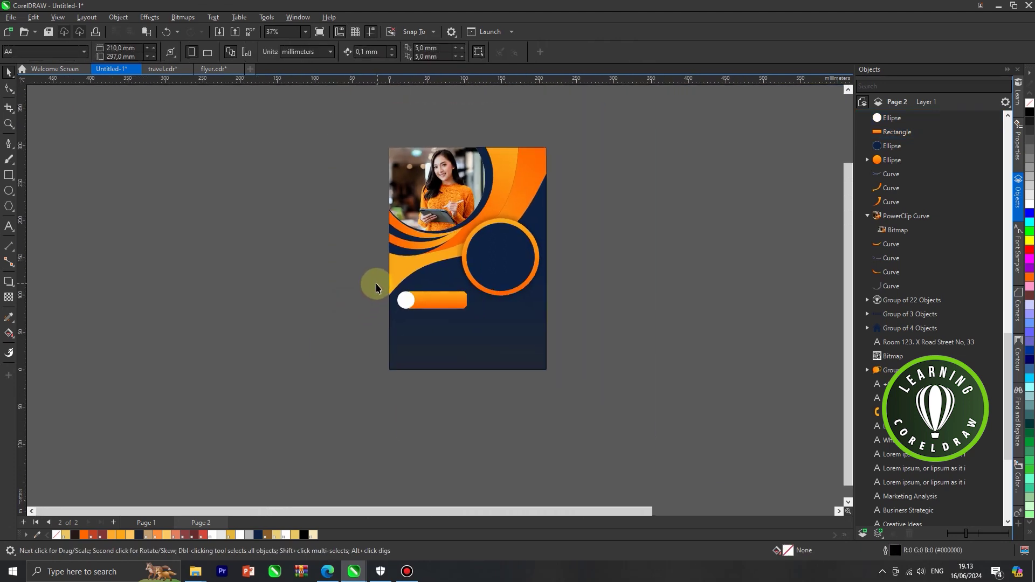
{"action": "scroll", "coordinate": [377, 287], "scroll_direction": "down", "scroll_amount": 2}
{"action": "scroll", "coordinate": [614, 187], "scroll_direction": "down", "scroll_amount": 1}
{"action": "scroll", "coordinate": [614, 187], "scroll_direction": "down", "scroll_amount": 1}
{"action": "left_click_drag", "start_coordinate": [620, 131], "coordinate": [814, 302]}
{"action": "left_click_drag", "start_coordinate": [726, 216], "coordinate": [380, 224]}
{"action": "left_click", "coordinate": [362, 173]}
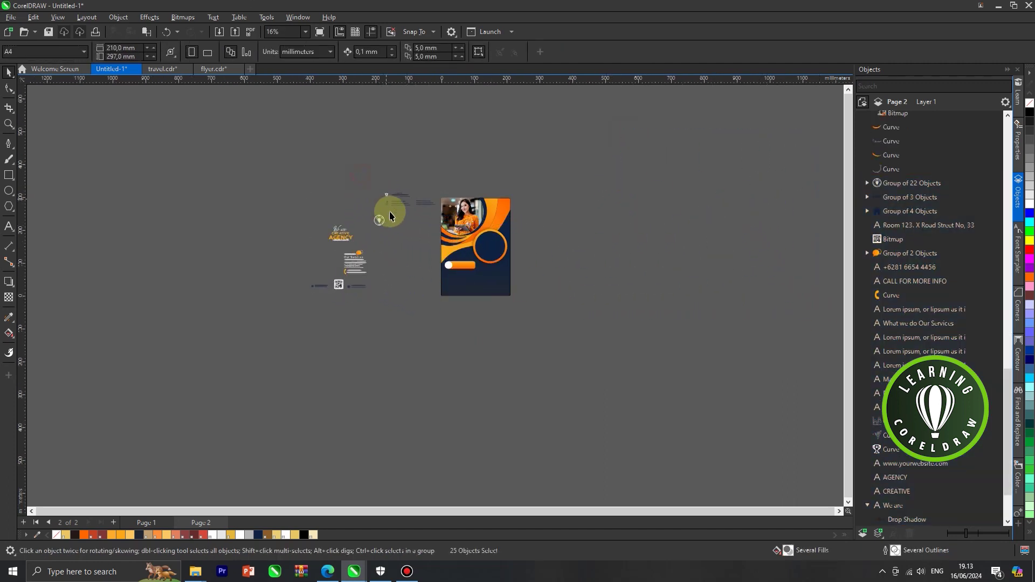
Place the "We are CREATIVE AGENCY" headline and website text inside the navy circle and bring them to the front
{"action": "scroll", "coordinate": [391, 216], "scroll_direction": "up", "scroll_amount": 3}
{"action": "left_click", "coordinate": [229, 275]}
{"action": "left_click_drag", "start_coordinate": [230, 275], "coordinate": [626, 302]}
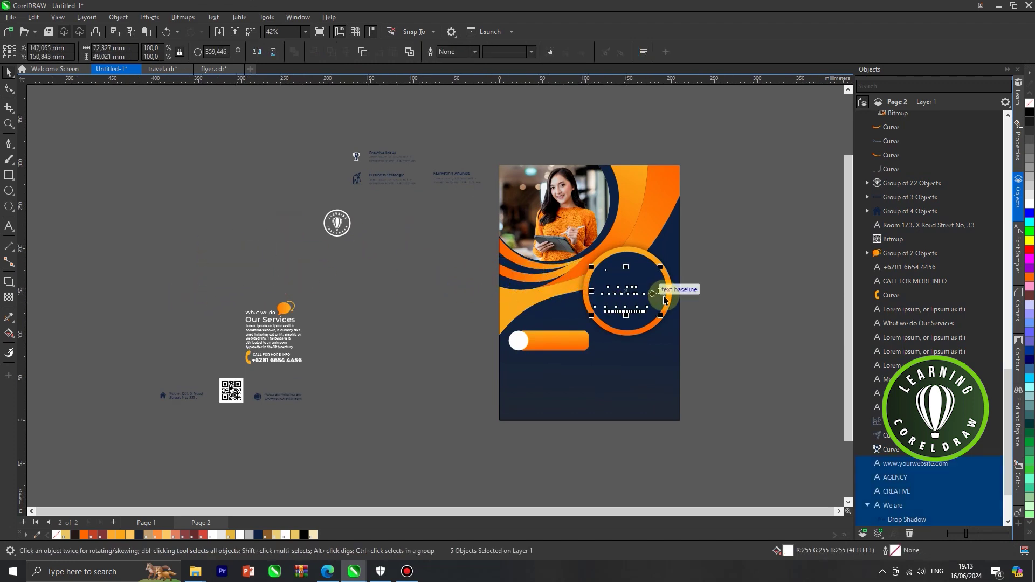
{"action": "key", "text": "shift+Page_Up"}
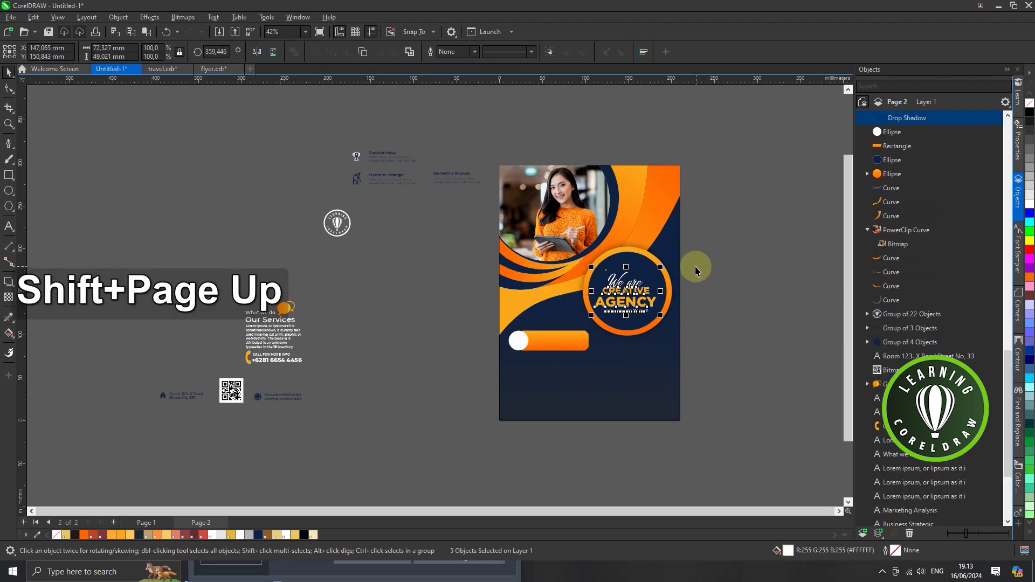
Scale the navy circle and its orange ring down slightly together about their centre
{"action": "scroll", "coordinate": [663, 286], "scroll_direction": "up", "scroll_amount": 2}
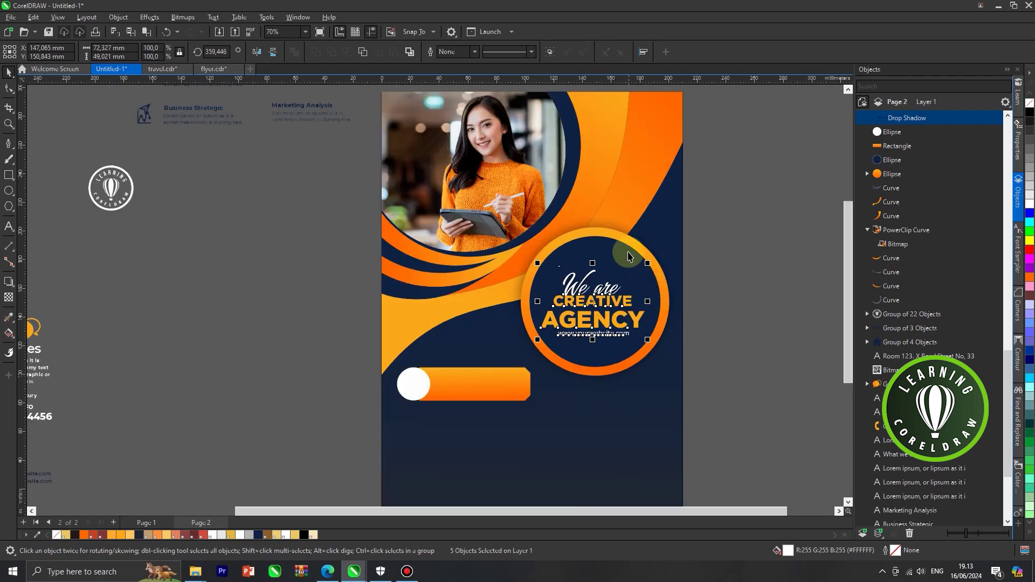
{"action": "left_click", "coordinate": [628, 256]}
{"action": "left_click", "coordinate": [681, 240], "text": "shift"}
{"action": "left_click_drag", "start_coordinate": [676, 222], "coordinate": [666, 230]}
{"action": "left_click_drag", "start_coordinate": [707, 272], "coordinate": [544, 354]}
{"action": "left_click_drag", "start_coordinate": [588, 297], "coordinate": [593, 286]}
{"action": "key", "text": "ctrl+z"}
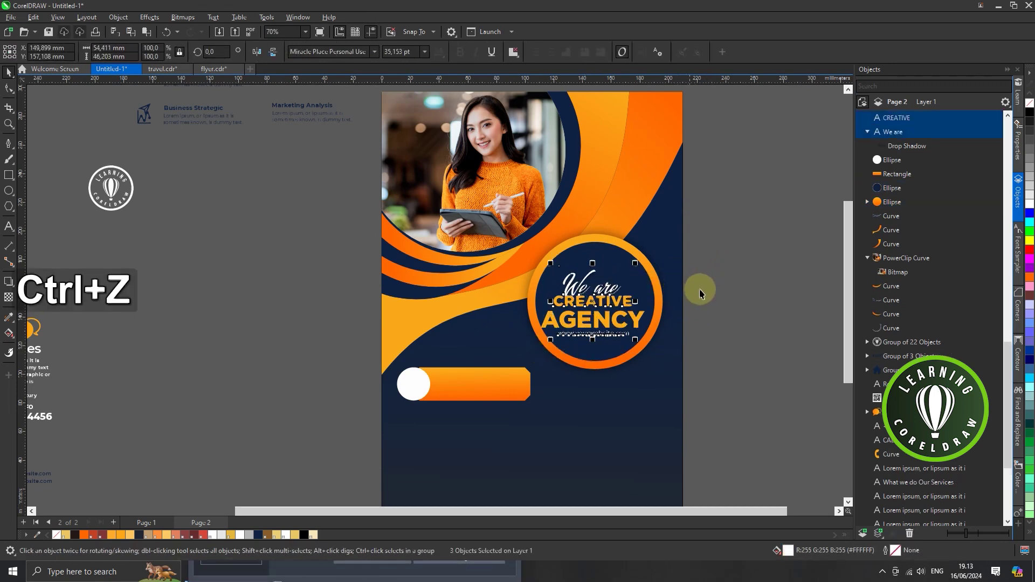
Move the complete headline and website text slightly up and right within the navy circle
{"action": "left_click_drag", "start_coordinate": [699, 259], "coordinate": [530, 356]}
{"action": "scroll", "coordinate": [593, 323], "scroll_direction": "up", "scroll_amount": 1}
{"action": "left_click_drag", "start_coordinate": [599, 320], "coordinate": [604, 313]}
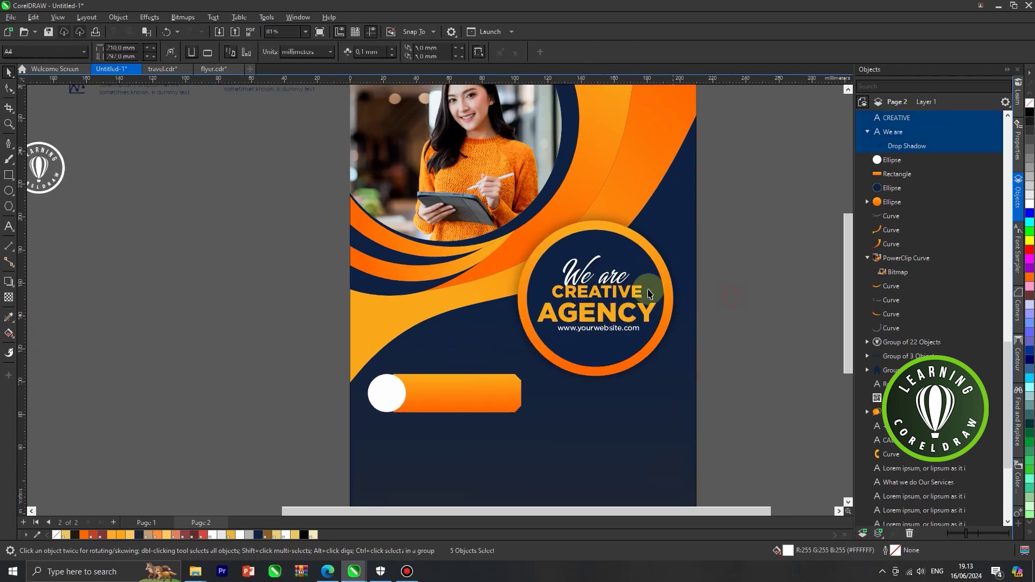
Check which fonts the "We are" and "CREATIVE" texts in the navy circle use
{"action": "left_click", "coordinate": [619, 282]}
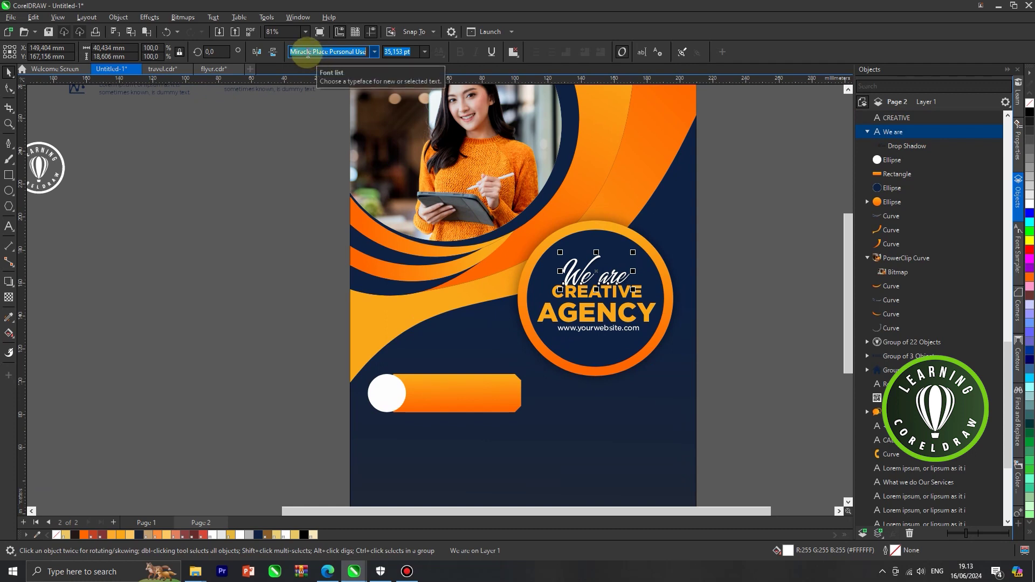
{"action": "left_click", "coordinate": [304, 51]}
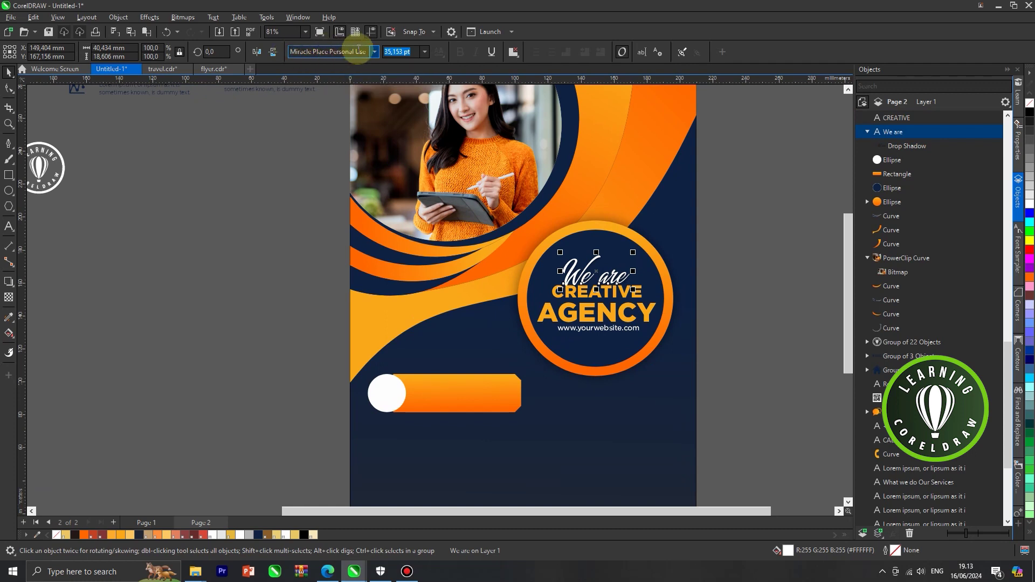
{"action": "left_click", "coordinate": [574, 303]}
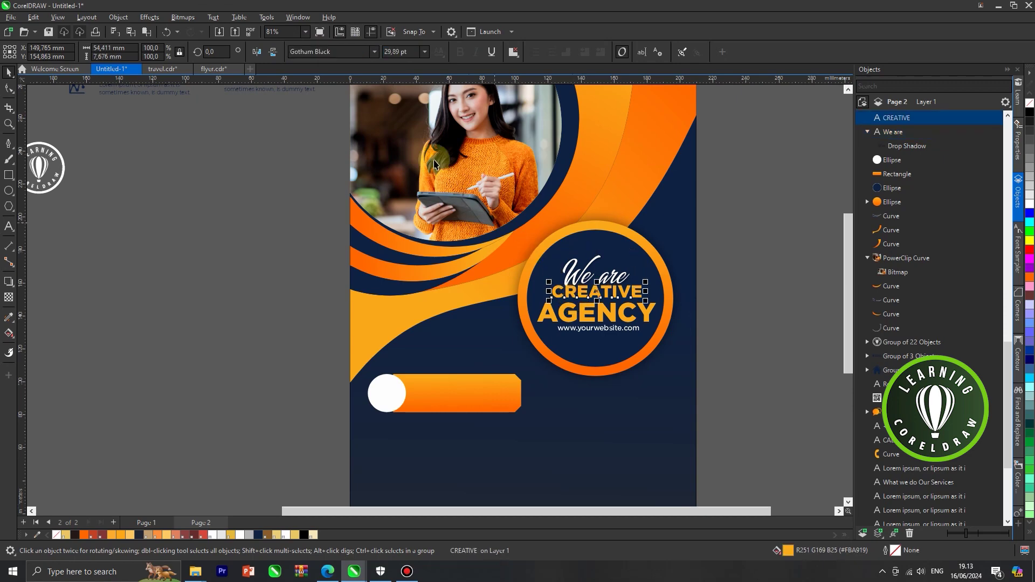
{"action": "left_click", "coordinate": [278, 205]}
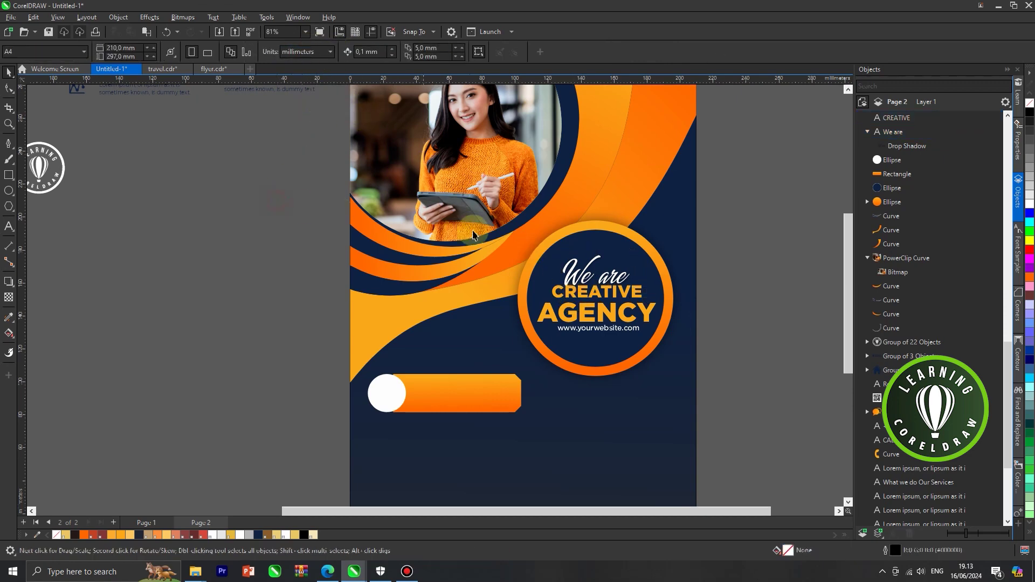
Place the "Creative Ideas" text block and trophy icon on the orange bar and white circle and bring them to the front
{"action": "scroll", "coordinate": [458, 225], "scroll_direction": "down", "scroll_amount": 2}
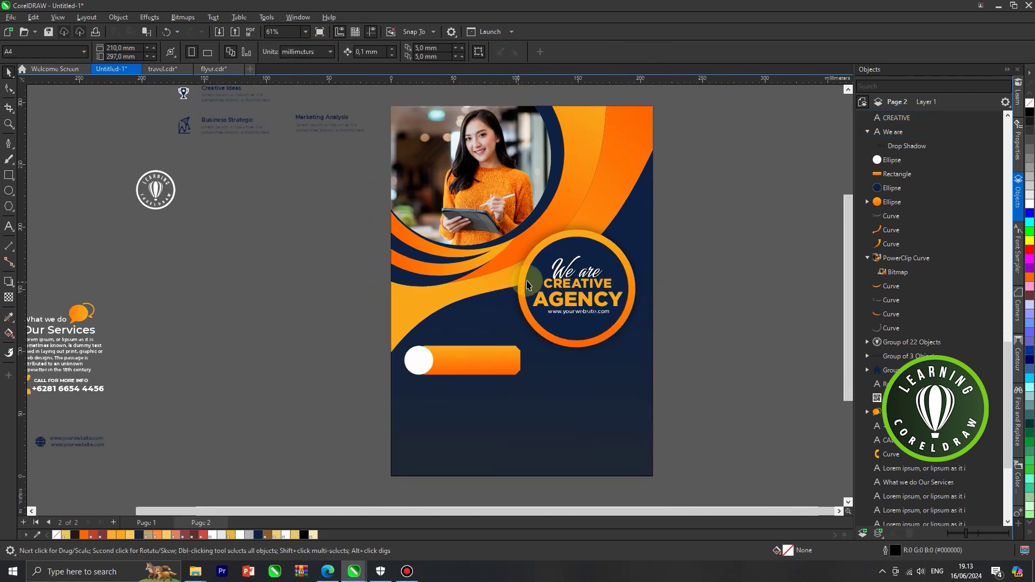
{"action": "scroll", "coordinate": [539, 286], "scroll_direction": "down", "scroll_amount": 2}
{"action": "left_click_drag", "start_coordinate": [264, 124], "coordinate": [478, 348]}
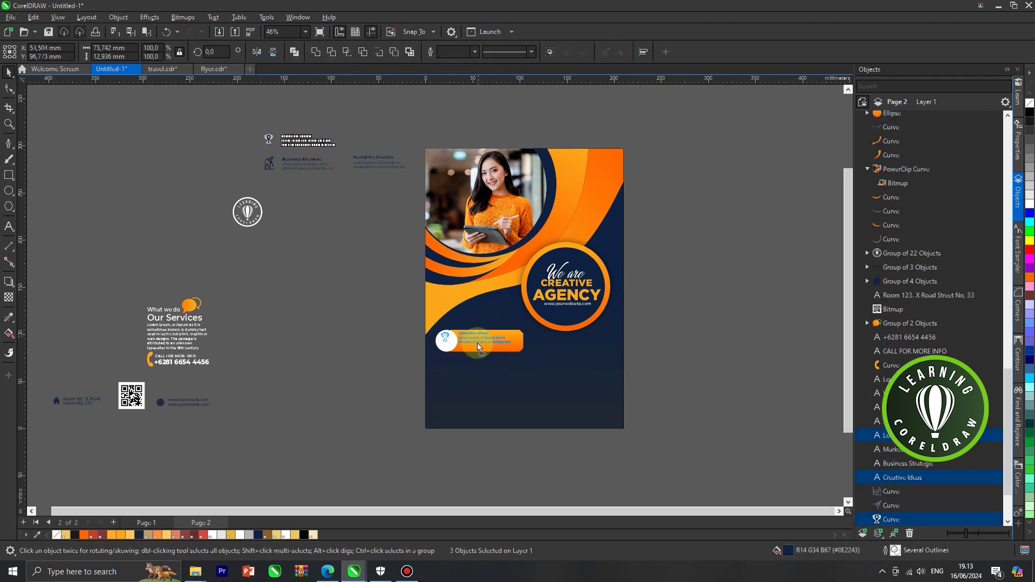
{"action": "left_click_drag", "start_coordinate": [481, 349], "coordinate": [482, 351]}
{"action": "key", "text": "shift+Page_Up"}
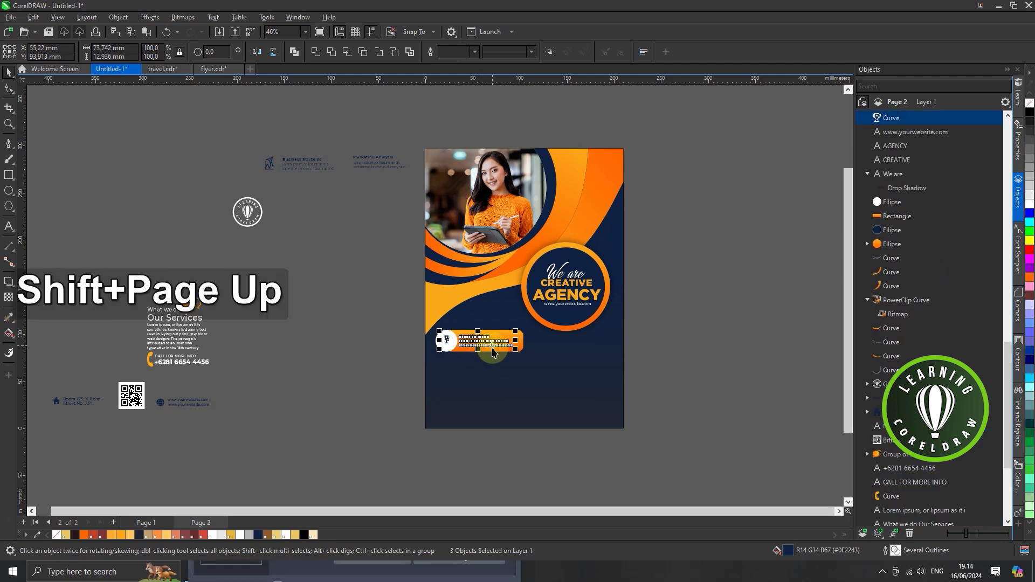
{"action": "key", "text": "Escape"}
{"action": "scroll", "coordinate": [484, 353], "scroll_direction": "up", "scroll_amount": 2}
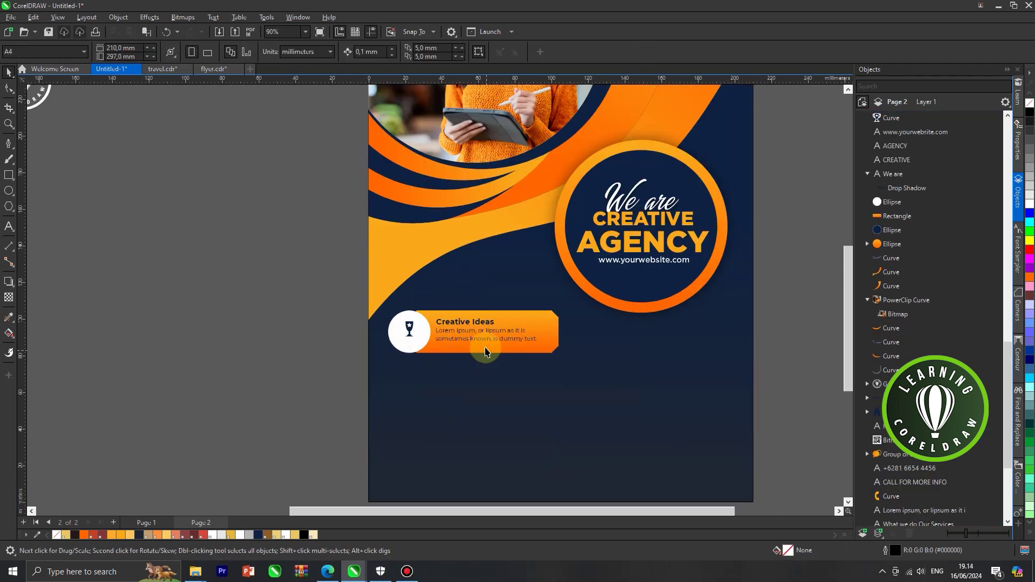
Shift the lorem ipsum text and the "Creative Ideas" title slightly down and right within the orange bar
{"action": "left_click", "coordinate": [482, 344]}
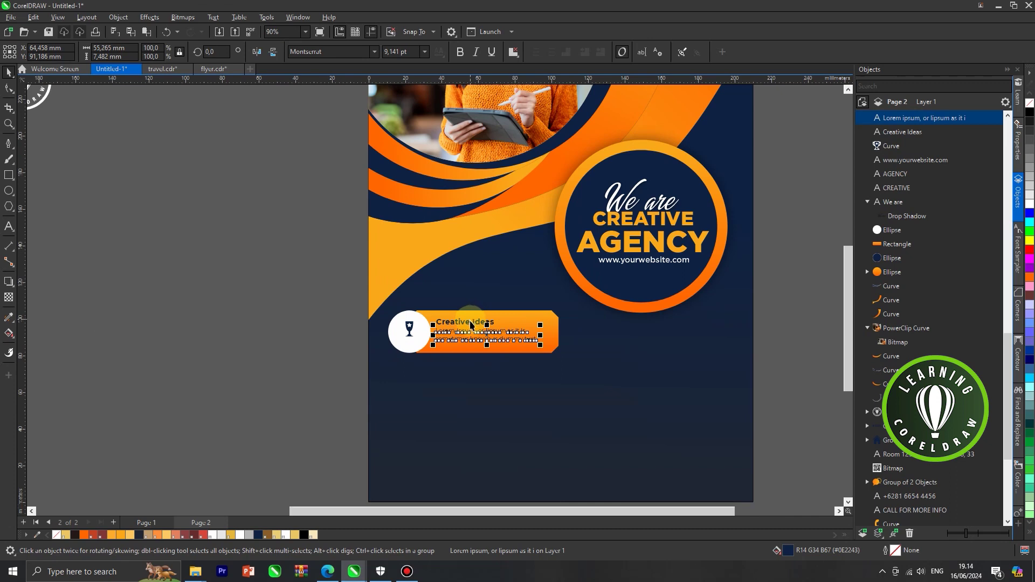
{"action": "left_click", "coordinate": [470, 325]}
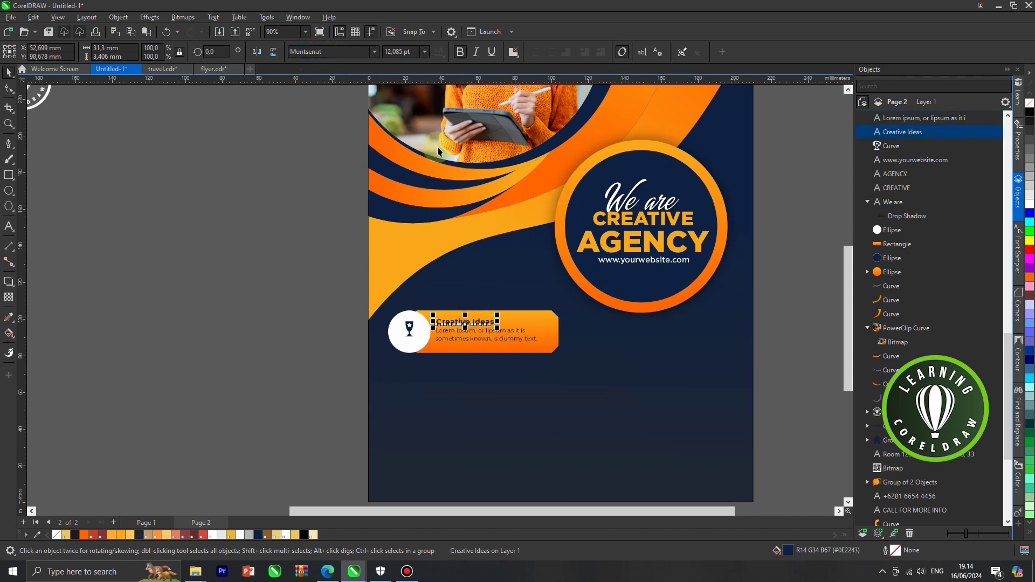
{"action": "left_click", "coordinate": [460, 342]}
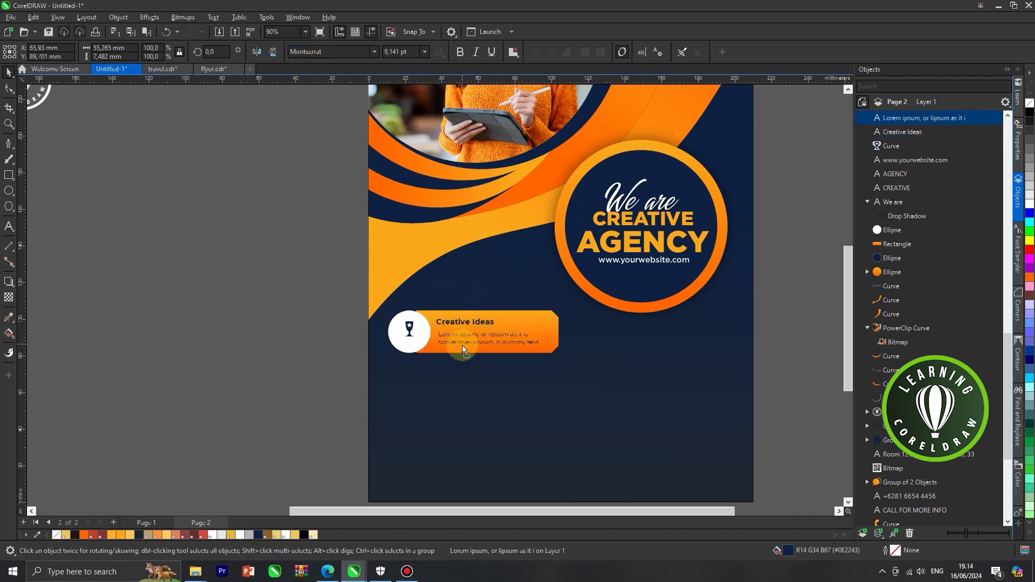
{"action": "left_click", "coordinate": [470, 324]}
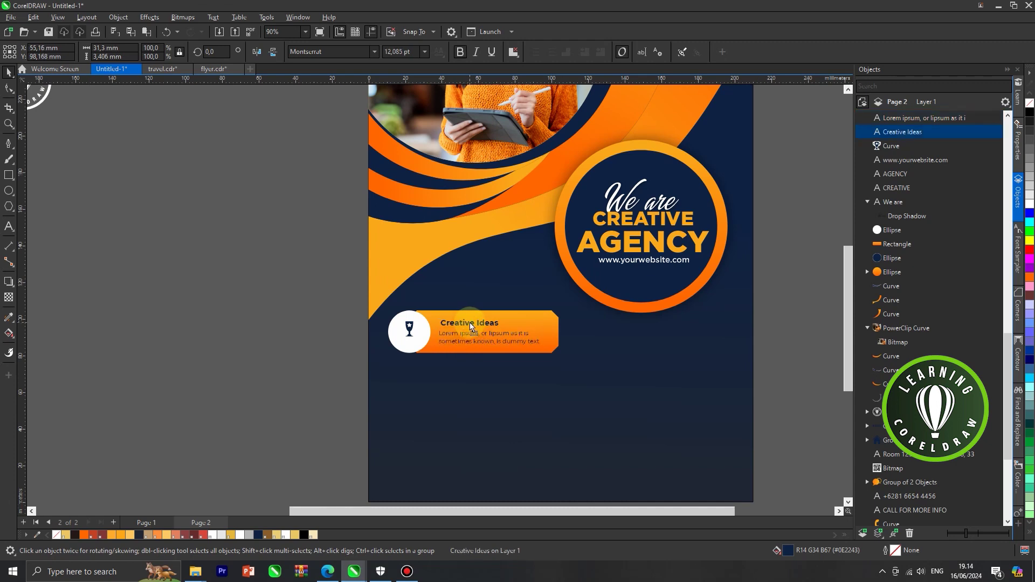
Scale the white circle down to about 17.9 mm around its centre and centre the trophy icon within it
{"action": "left_click", "coordinate": [408, 335]}
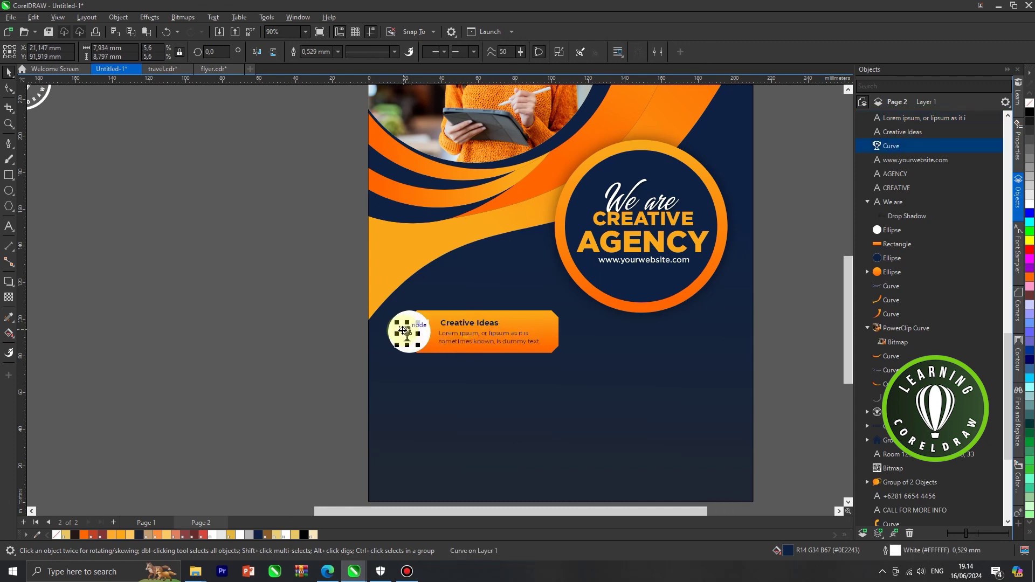
{"action": "scroll", "coordinate": [404, 330], "scroll_direction": "up", "scroll_amount": 2}
{"action": "left_click", "coordinate": [418, 296]}
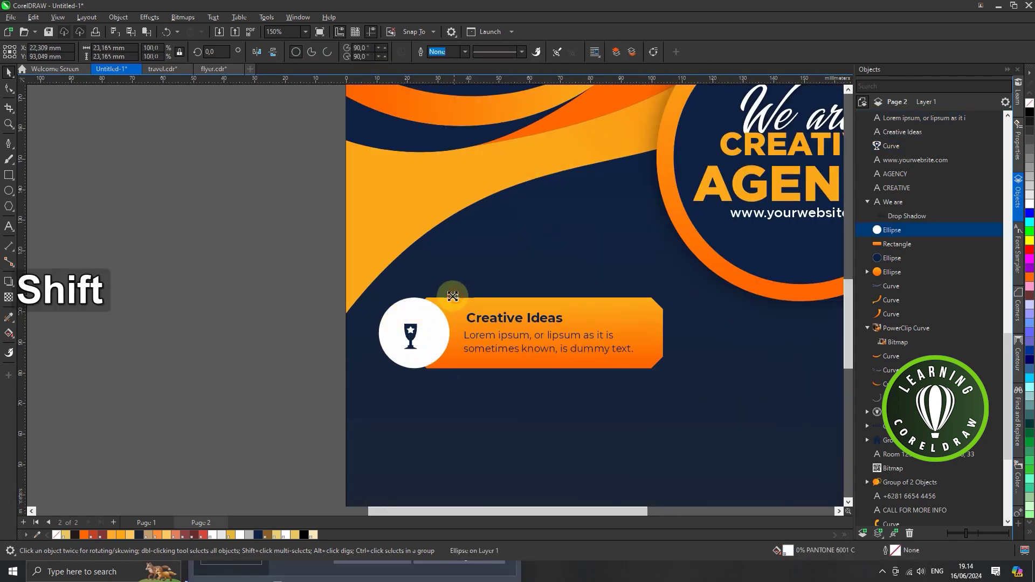
{"action": "left_click_drag", "start_coordinate": [448, 298], "coordinate": [445, 303]}
{"action": "left_click", "coordinate": [414, 345]}
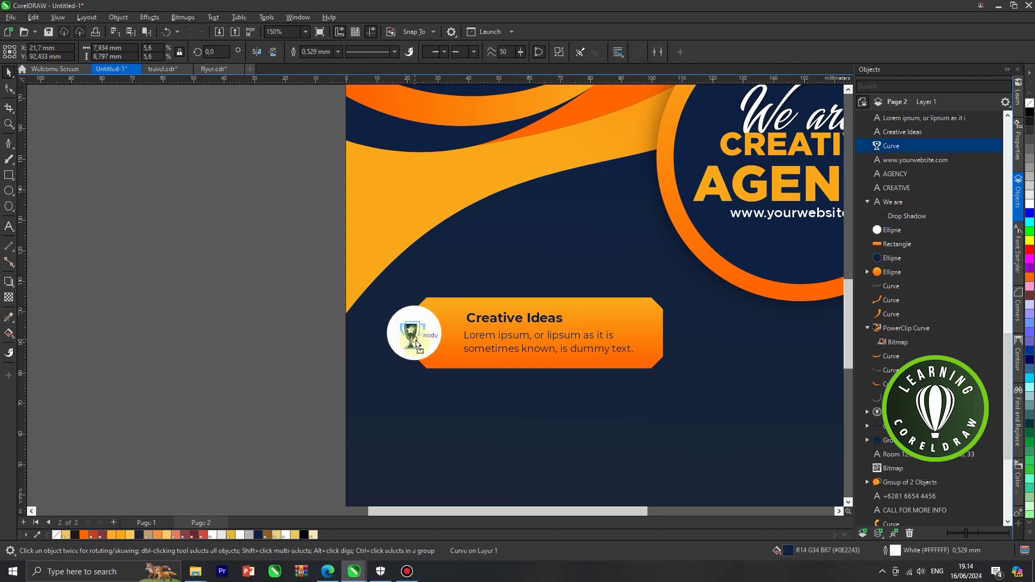
{"action": "left_click", "coordinate": [436, 324], "text": "shift"}
{"action": "key", "text": "c"}
{"action": "key", "text": "e"}
{"action": "scroll", "coordinate": [434, 278], "scroll_direction": "down", "scroll_amount": 1}
{"action": "left_click", "coordinate": [317, 279]}
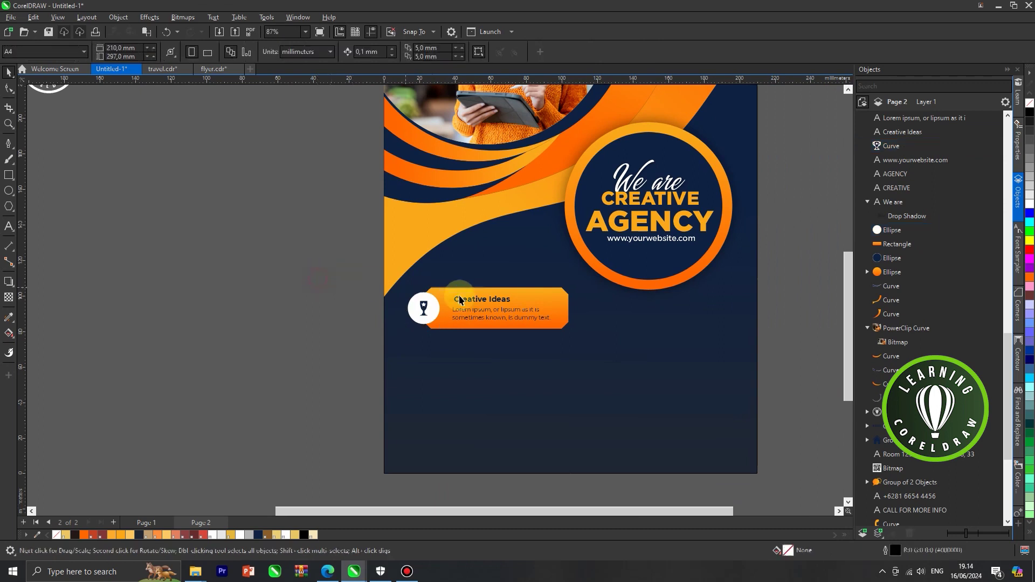
Duplicate the complete "Creative Ideas" bar twice straight below the original at even spacing
{"action": "scroll", "coordinate": [491, 308], "scroll_direction": "down", "scroll_amount": 1}
{"action": "left_click_drag", "start_coordinate": [349, 279], "coordinate": [565, 346]}
{"action": "left_click_drag", "start_coordinate": [495, 302], "coordinate": [496, 379]}
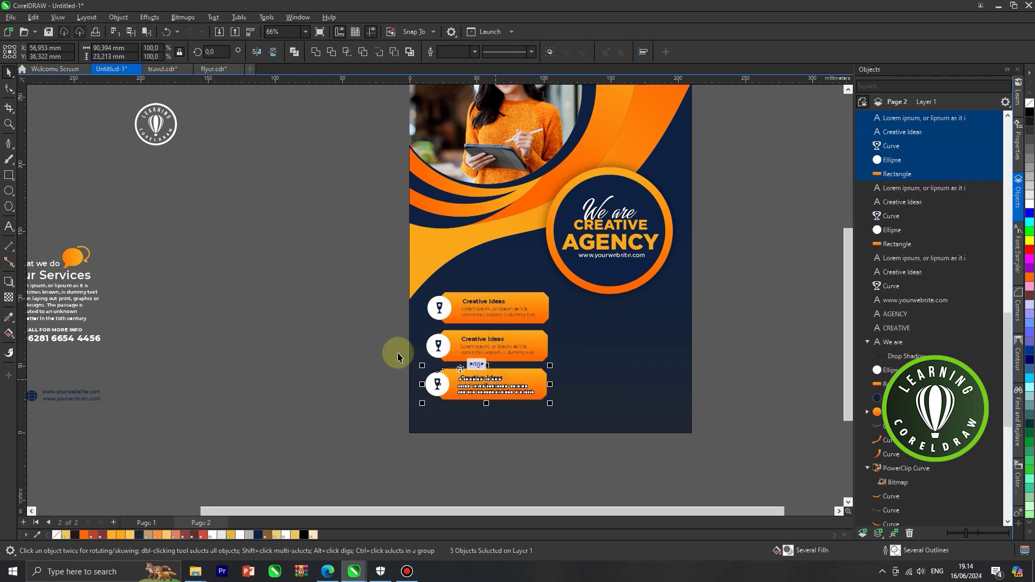
{"action": "left_click", "coordinate": [360, 341]}
Move the stack of three orange bars up about 11.6 mm together
{"action": "left_click_drag", "start_coordinate": [370, 277], "coordinate": [562, 423]}
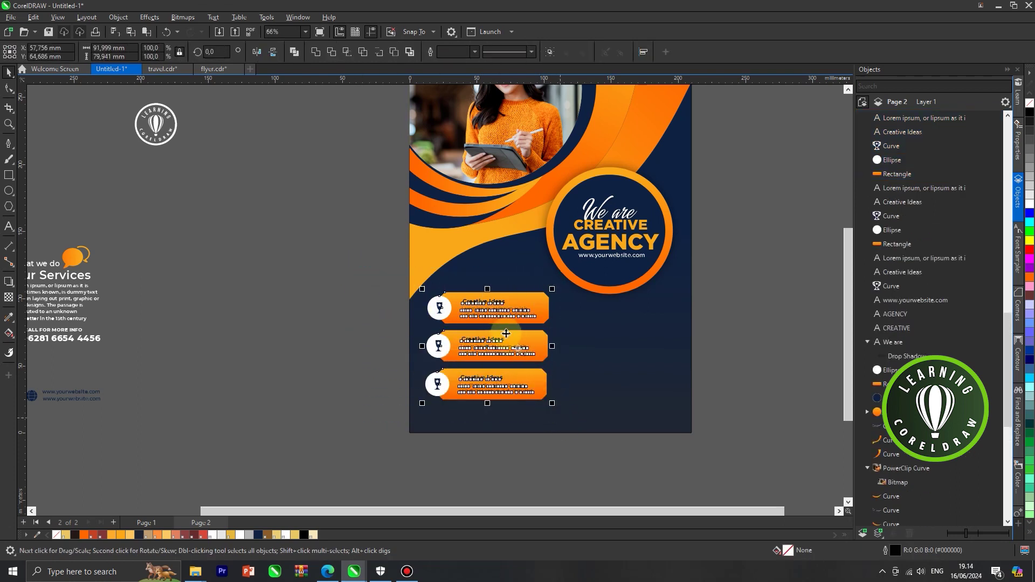
{"action": "left_click_drag", "start_coordinate": [493, 309], "coordinate": [495, 296]}
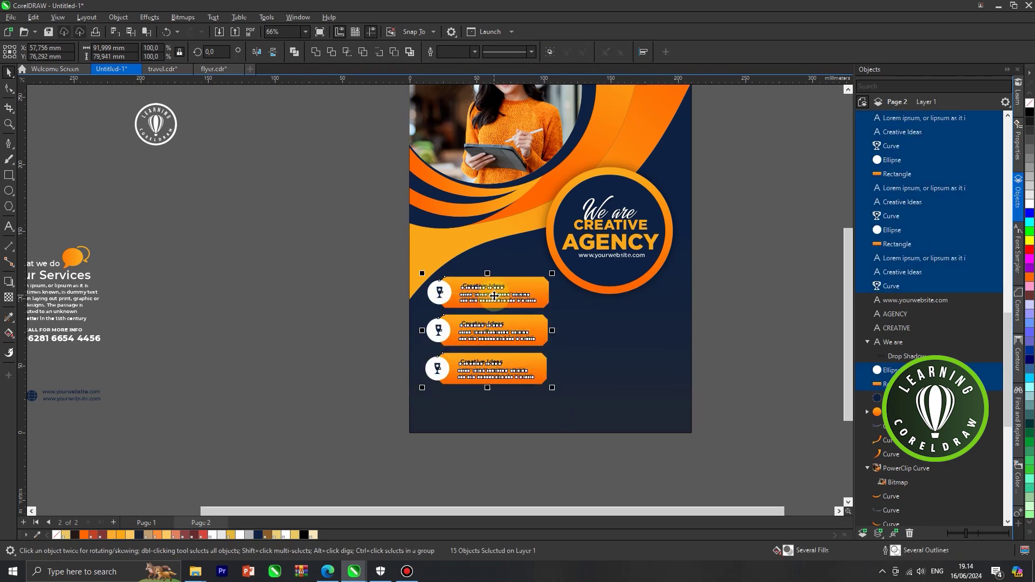
{"action": "left_click", "coordinate": [344, 332]}
Move the "What we do Our Services" text block with its chat and phone icons onto the page beside the orange bars
{"action": "scroll", "coordinate": [552, 303], "scroll_direction": "down", "scroll_amount": 1}
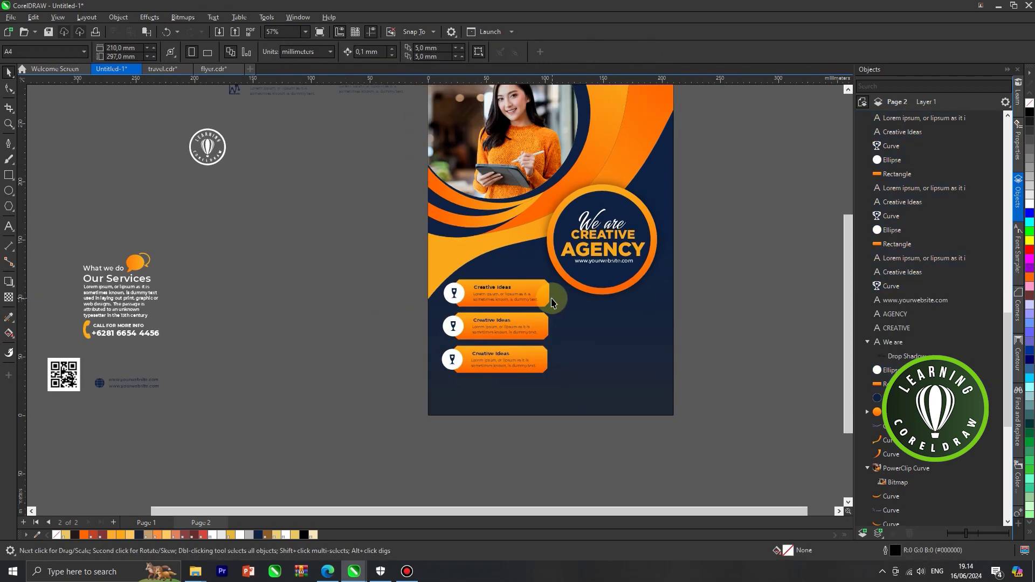
{"action": "scroll", "coordinate": [556, 303], "scroll_direction": "down", "scroll_amount": 1}
{"action": "left_click_drag", "start_coordinate": [271, 258], "coordinate": [132, 331]}
{"action": "left_click_drag", "start_coordinate": [215, 308], "coordinate": [601, 341]}
Nudge the three orange bars slightly down to line up with the "Our Services" block
{"action": "left_click", "coordinate": [411, 265]}
{"action": "left_click_drag", "start_coordinate": [411, 278], "coordinate": [576, 388]}
{"action": "left_click_drag", "start_coordinate": [531, 359], "coordinate": [532, 364]}
{"action": "left_click", "coordinate": [702, 322]}
Move the headline circle, the three orange bars and the "Our Services" block up together by about 5.6 mm
{"action": "left_click_drag", "start_coordinate": [696, 177], "coordinate": [430, 400]}
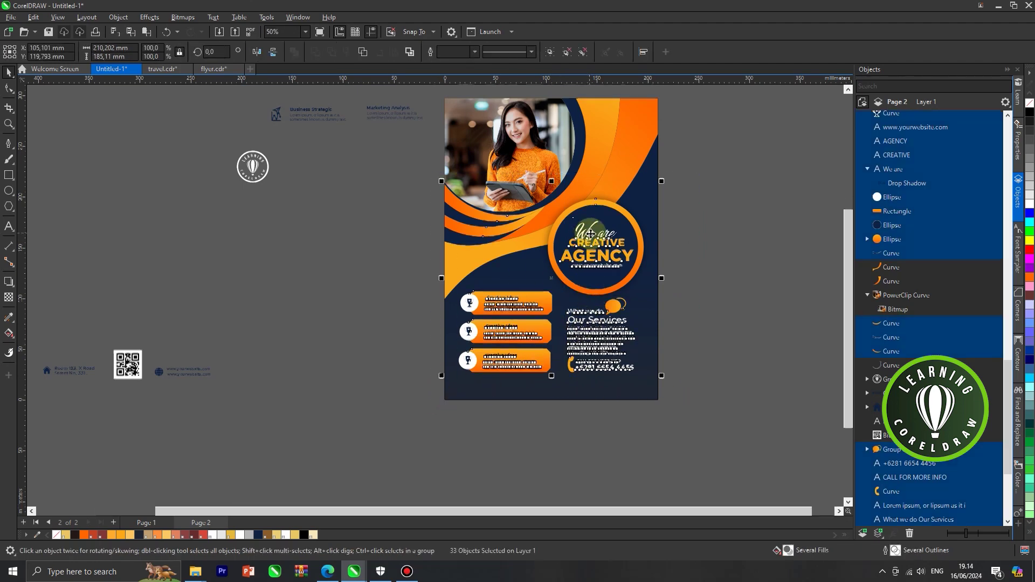
{"action": "scroll", "coordinate": [592, 233], "scroll_direction": "up", "scroll_amount": 1}
{"action": "left_click_drag", "start_coordinate": [711, 173], "coordinate": [434, 414]}
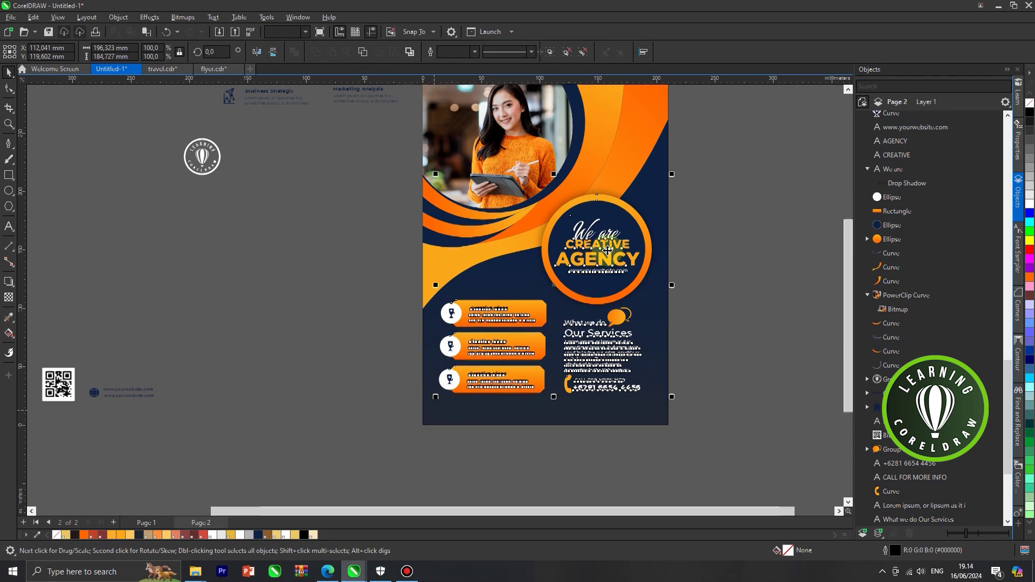
{"action": "scroll", "coordinate": [601, 254], "scroll_direction": "up", "scroll_amount": 1}
{"action": "left_click_drag", "start_coordinate": [605, 251], "coordinate": [607, 243]}
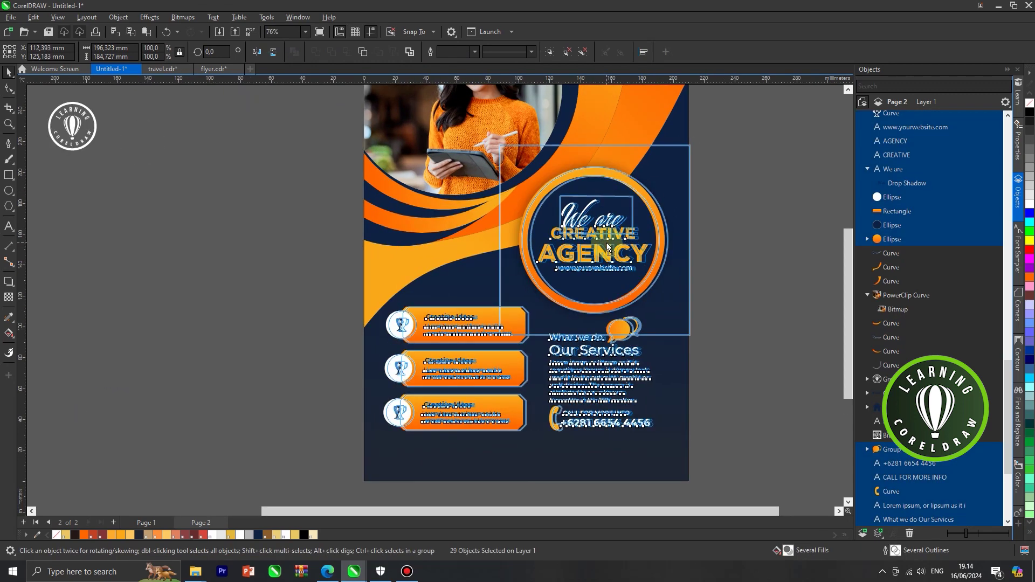
{"action": "scroll", "coordinate": [606, 249], "scroll_direction": "down", "scroll_amount": 1}
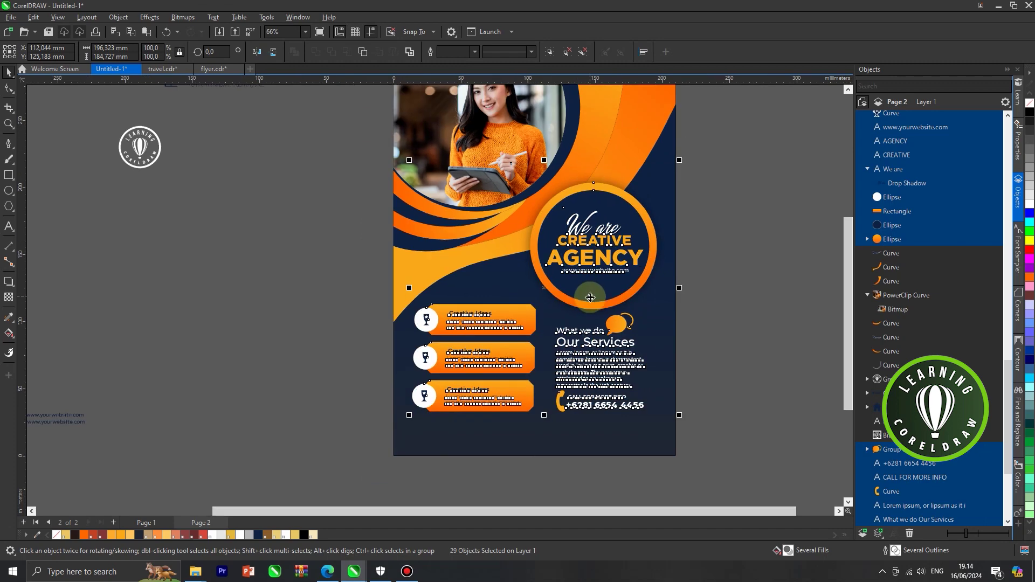
{"action": "left_click", "coordinate": [705, 300]}
Replace the trophy icons of the second and third bars with the line chart and paper plane icons
{"action": "scroll", "coordinate": [609, 265], "scroll_direction": "down", "scroll_amount": 1}
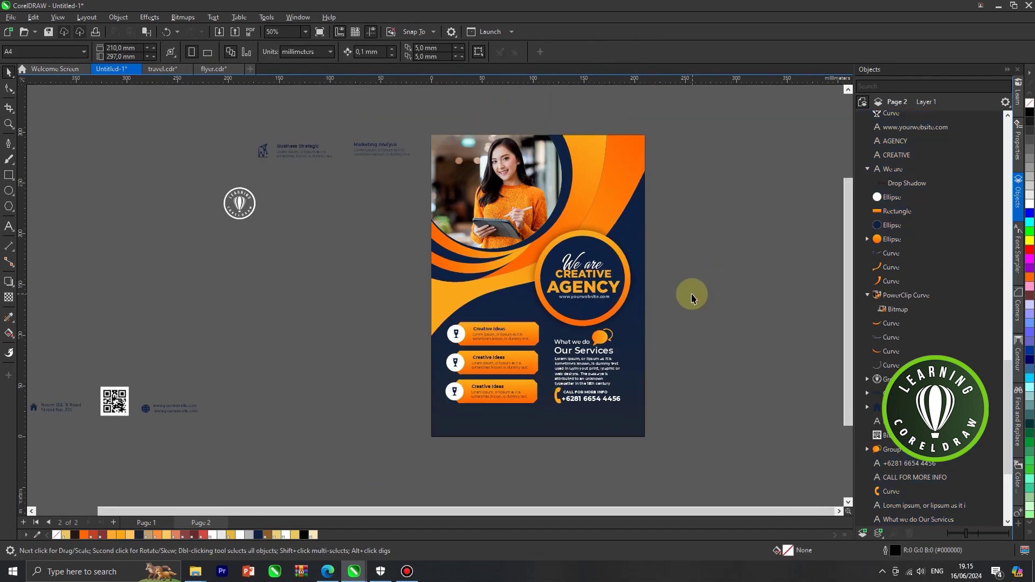
{"action": "left_click", "coordinate": [453, 364]}
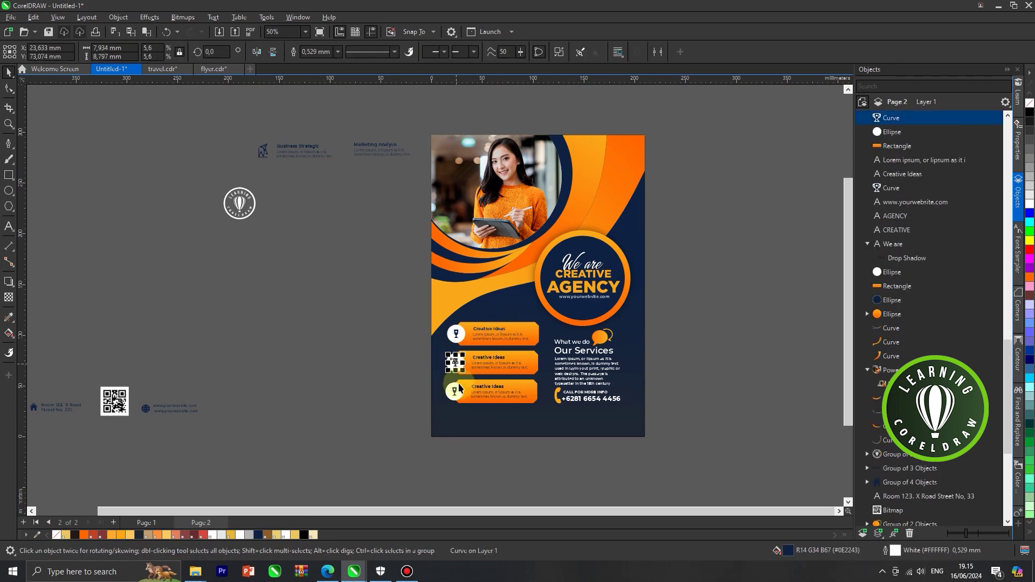
{"action": "key", "text": "Delete"}
{"action": "left_click", "coordinate": [295, 190]}
{"action": "left_click_drag", "start_coordinate": [264, 153], "coordinate": [456, 365]}
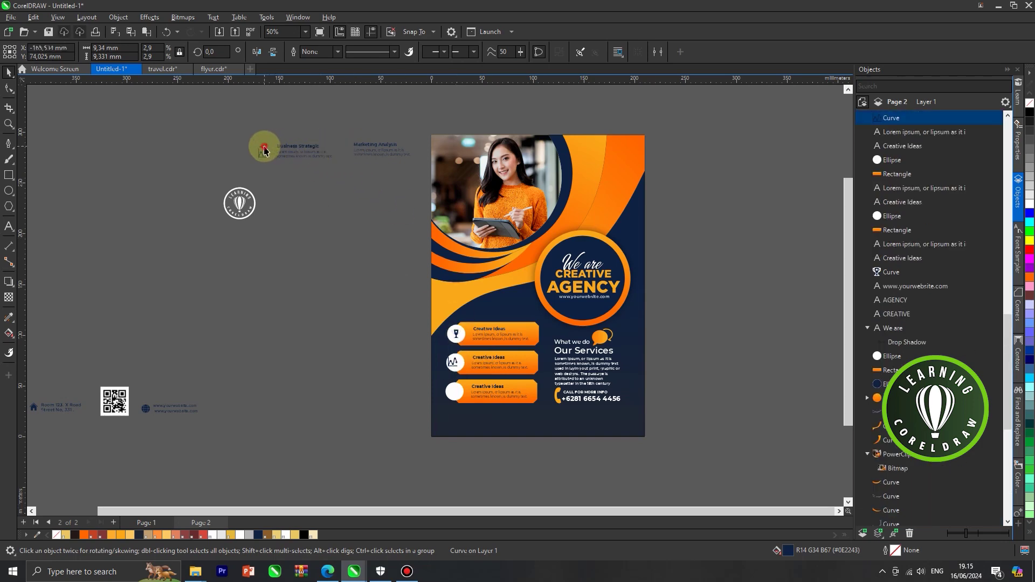
{"action": "left_click_drag", "start_coordinate": [265, 151], "coordinate": [420, 326]}
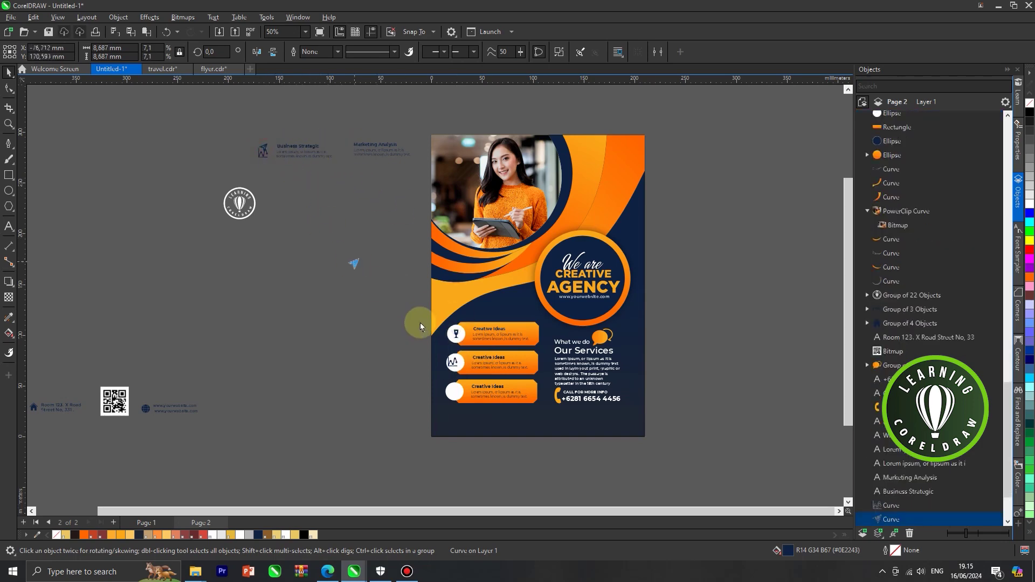
{"action": "left_click", "coordinate": [386, 419]}
Centre the paper plane and line chart icons within their white circles
{"action": "scroll", "coordinate": [452, 396], "scroll_direction": "up", "scroll_amount": 3}
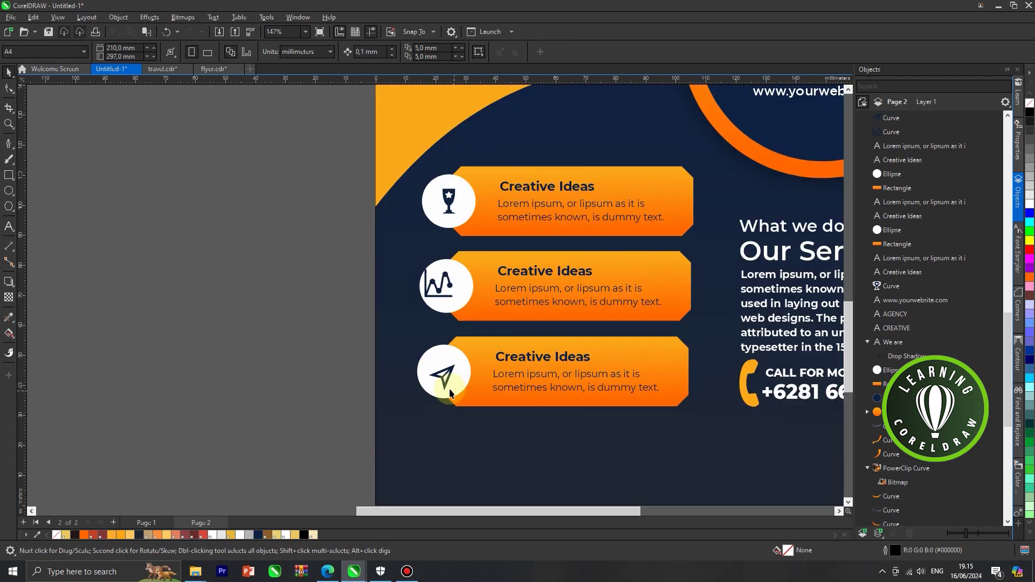
{"action": "left_click", "coordinate": [446, 384]}
{"action": "left_click", "coordinate": [431, 359], "text": "shift"}
{"action": "key", "text": "c"}
{"action": "key", "text": "e"}
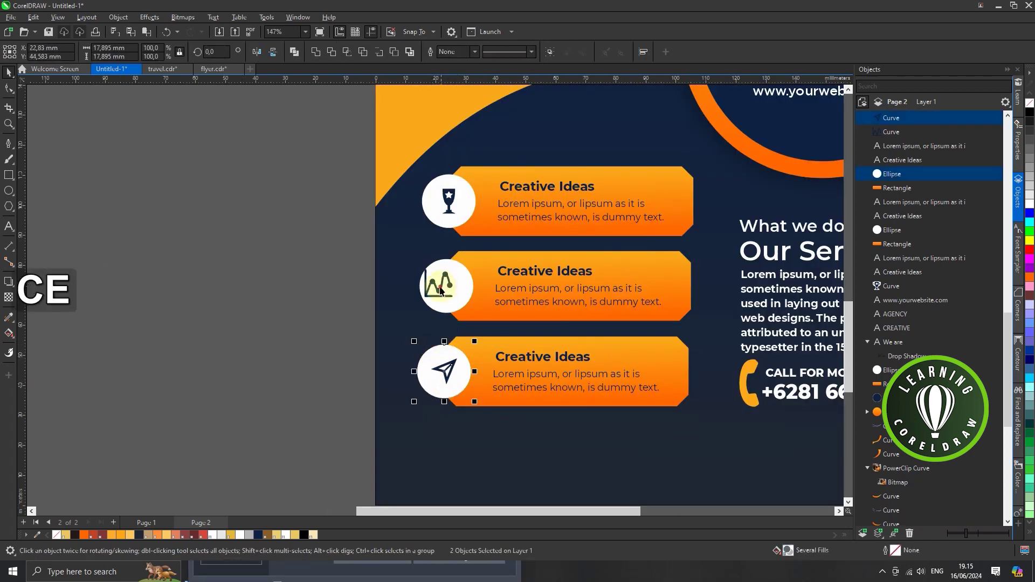
{"action": "left_click", "coordinate": [440, 291]}
{"action": "left_click", "coordinate": [459, 294], "text": "shift"}
{"action": "key", "text": "c"}
{"action": "key", "text": "e"}
{"action": "scroll", "coordinate": [465, 296], "scroll_direction": "down", "scroll_amount": 1}
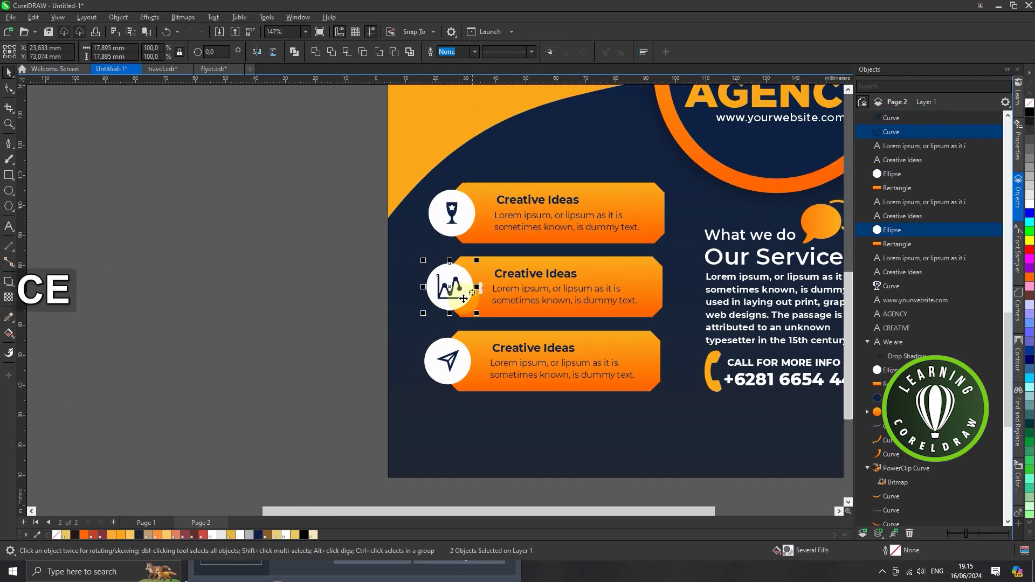
{"action": "scroll", "coordinate": [464, 296], "scroll_direction": "down", "scroll_amount": 3}
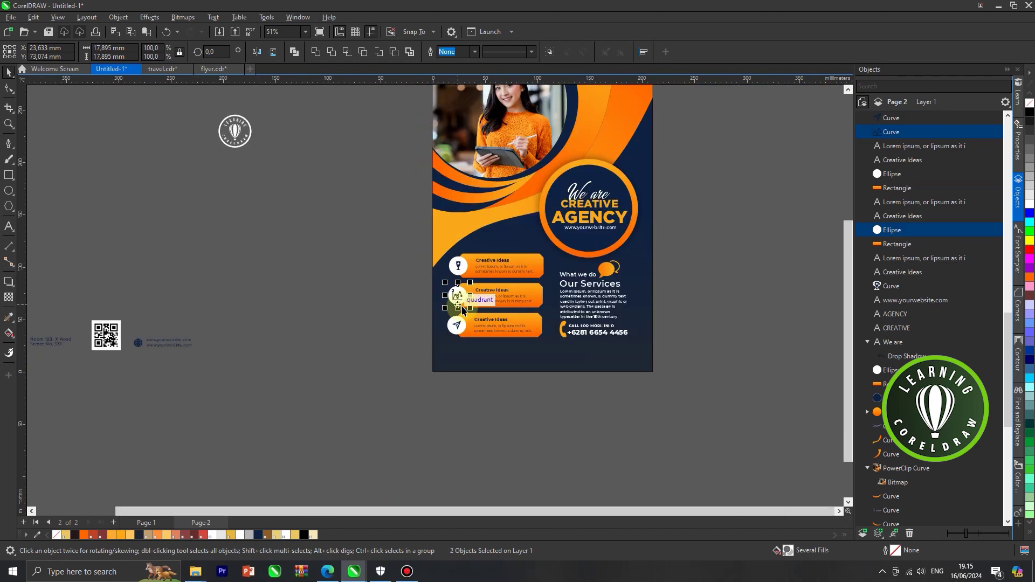
{"action": "scroll", "coordinate": [464, 302], "scroll_direction": "down", "scroll_amount": 1}
{"action": "left_click", "coordinate": [657, 318]}
Draw a rectangle about 29.6 mm tall along the flyer's lower edge and fit it to the 210 mm page width
{"action": "left_click", "coordinate": [9, 174]}
{"action": "left_click_drag", "start_coordinate": [433, 338], "coordinate": [629, 365]}
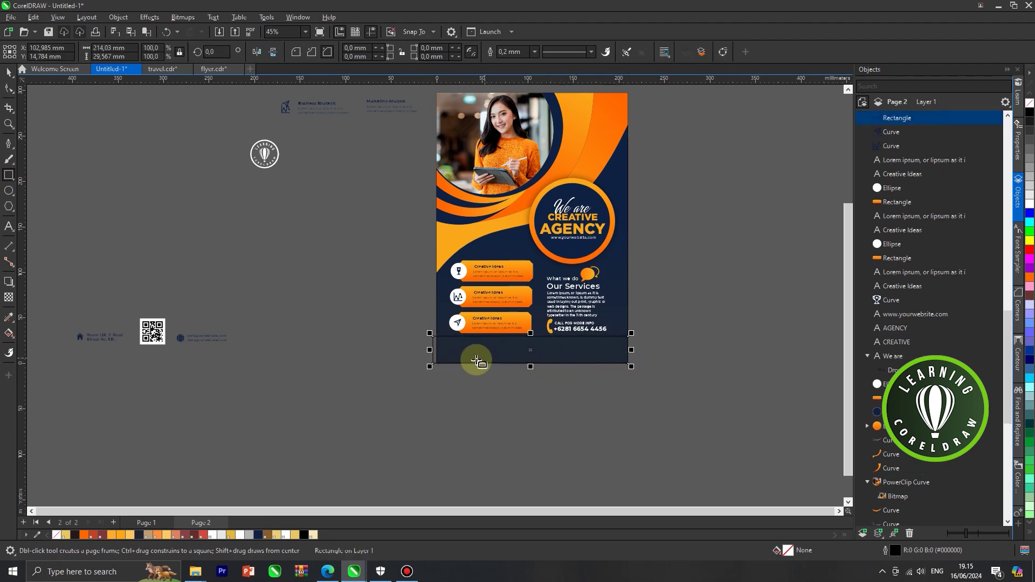
{"action": "scroll", "coordinate": [469, 358], "scroll_direction": "up", "scroll_amount": 2}
{"action": "left_click_drag", "start_coordinate": [403, 343], "coordinate": [411, 343]}
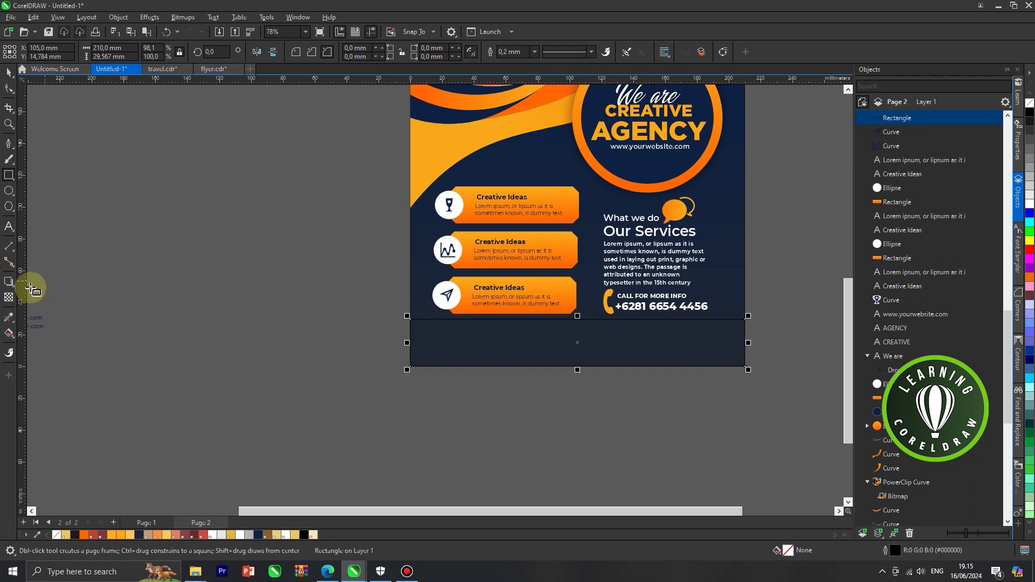
Chamfer all four corners of the bottom rectangle by about 4.7 mm
{"action": "left_click", "coordinate": [9, 91]}
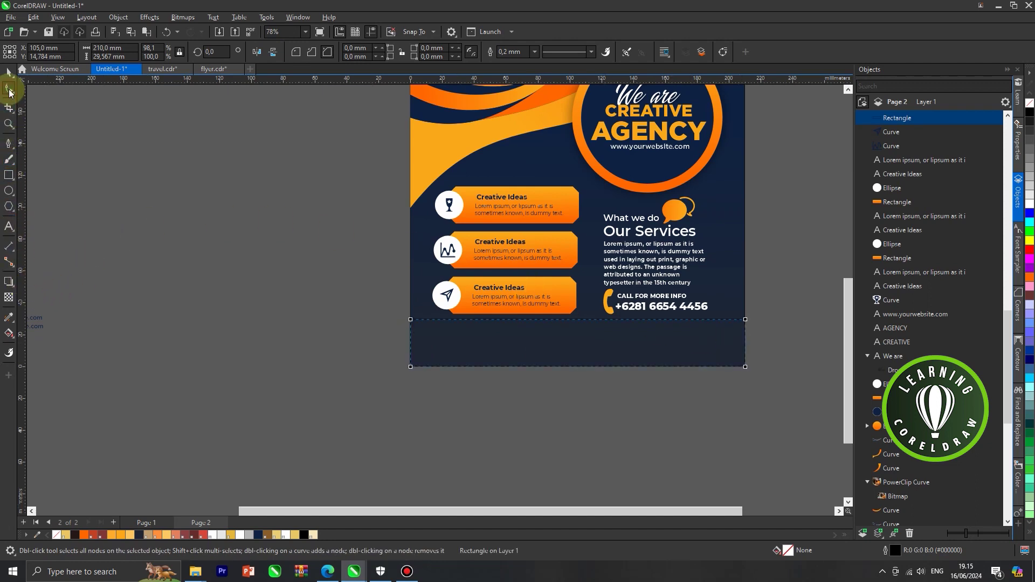
{"action": "left_click", "coordinate": [327, 54]}
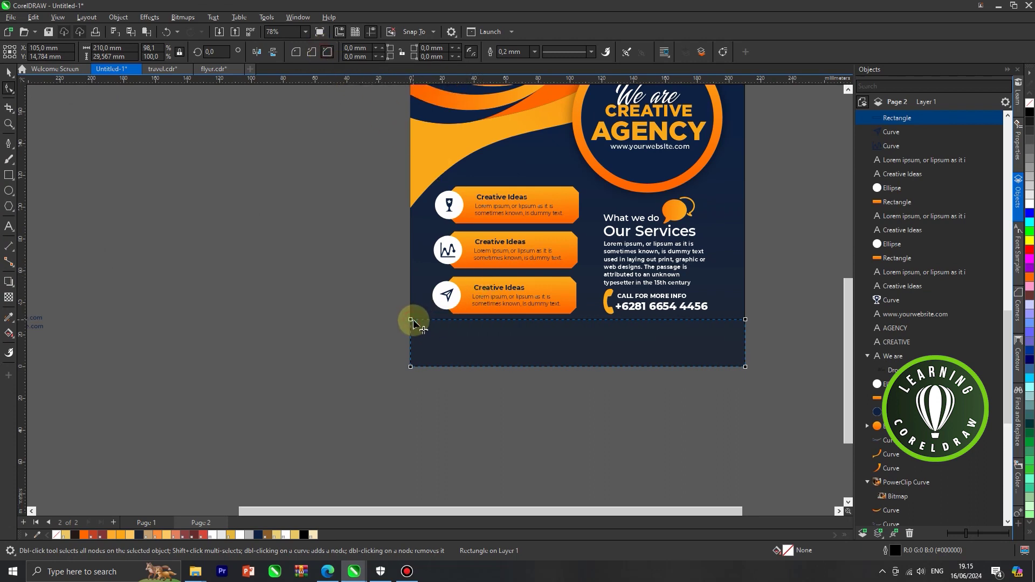
{"action": "left_click", "coordinate": [7, 74]}
Move the chamfered rectangle straight down about 4.7 mm so its lower chamfers hang below the page edge
{"action": "scroll", "coordinate": [557, 351], "scroll_direction": "up", "scroll_amount": 2}
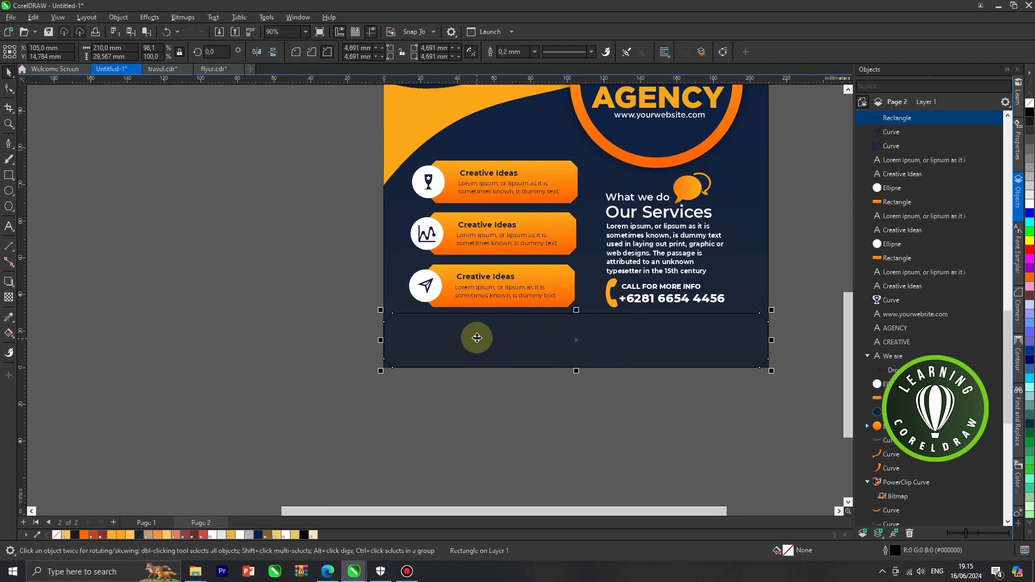
{"action": "scroll", "coordinate": [383, 366], "scroll_direction": "up", "scroll_amount": 4}
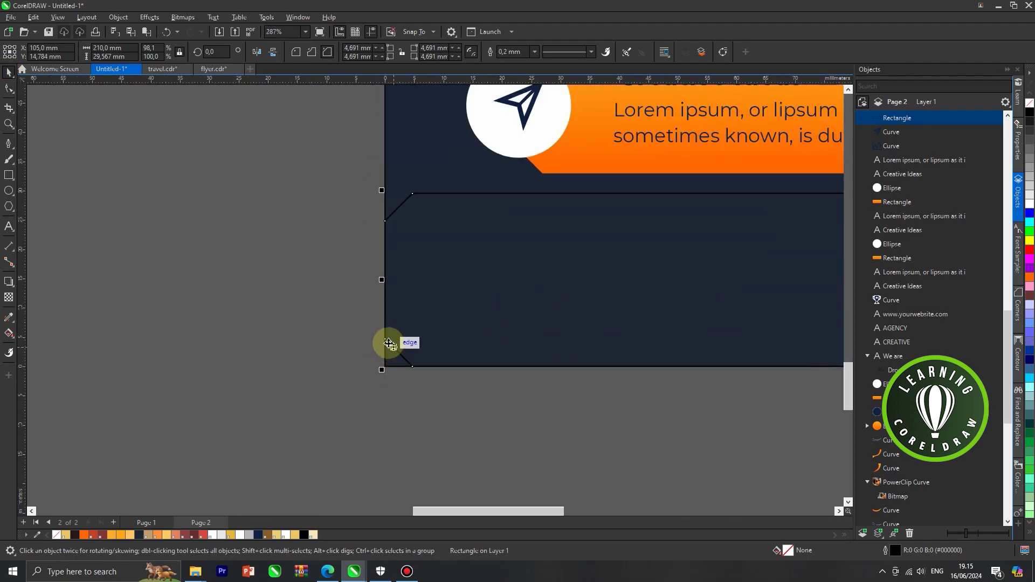
{"action": "left_click_drag", "start_coordinate": [385, 341], "coordinate": [381, 364]}
{"action": "scroll", "coordinate": [344, 358], "scroll_direction": "down", "scroll_amount": 4}
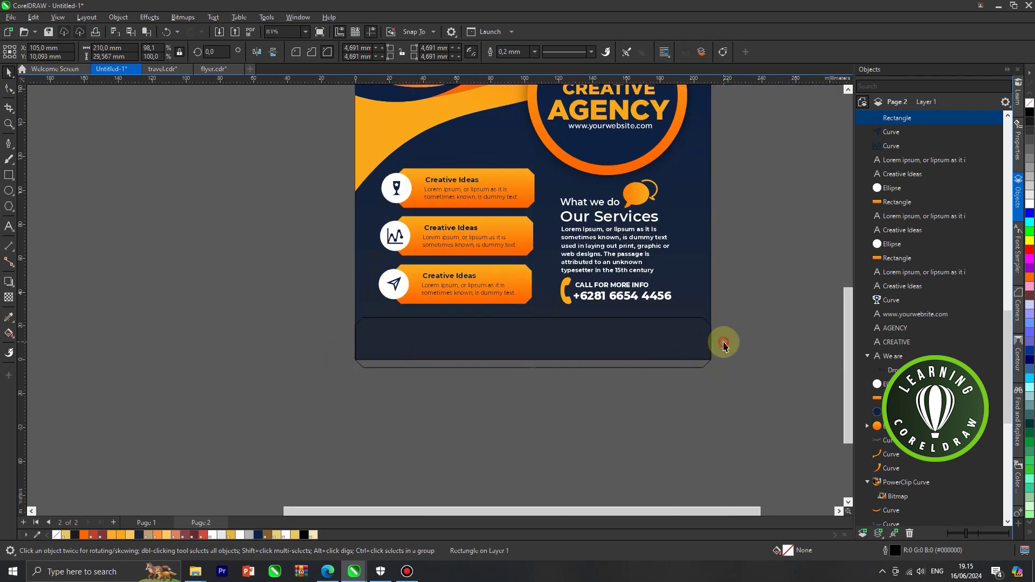
Intersect the chamfered rectangle with the navy page background and delete the original rectangle
{"action": "left_click", "coordinate": [697, 292]}
{"action": "left_click", "coordinate": [656, 351], "text": "shift"}
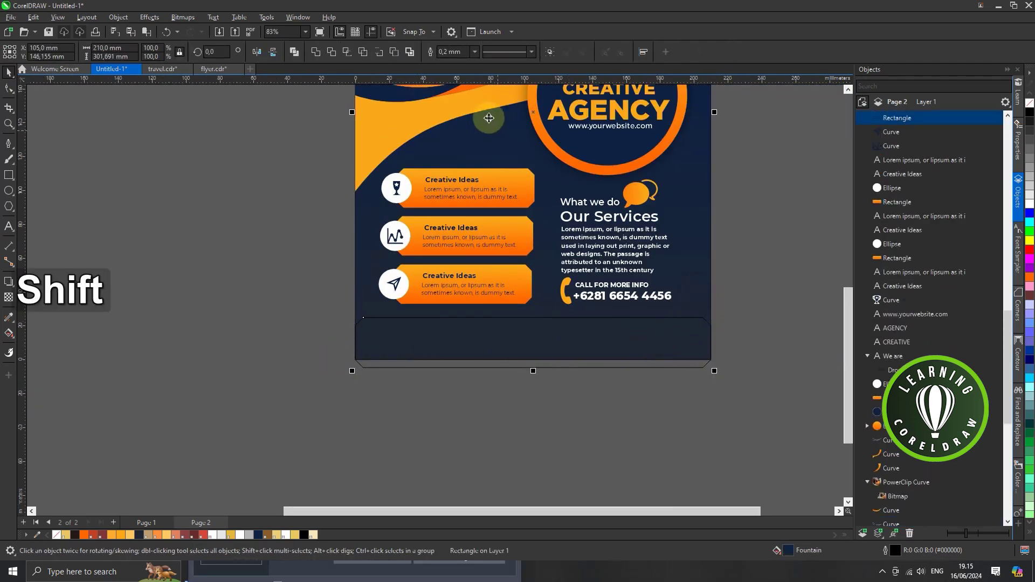
{"action": "left_click", "coordinate": [348, 52]}
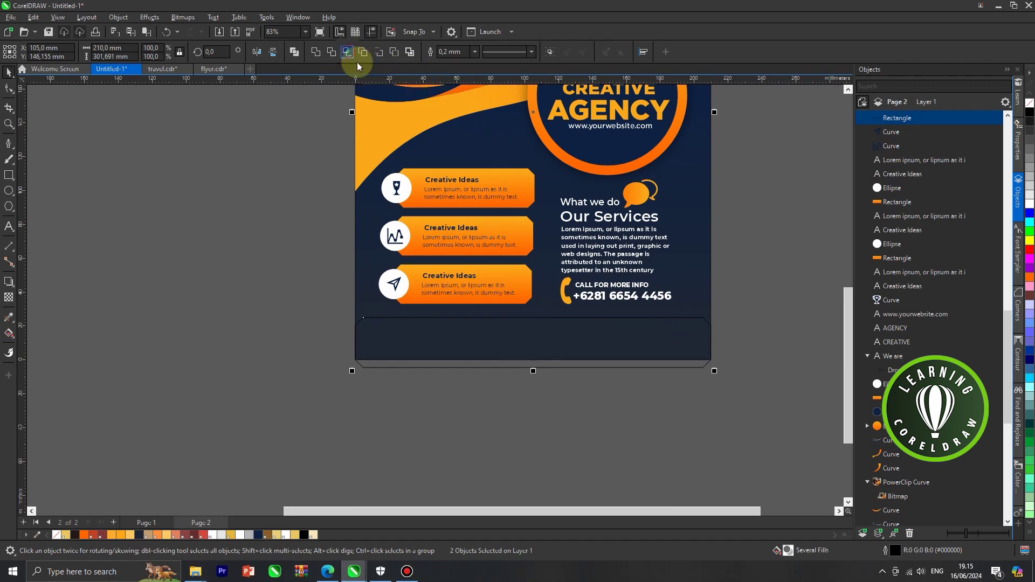
{"action": "left_click_drag", "start_coordinate": [469, 370], "coordinate": [469, 471]}
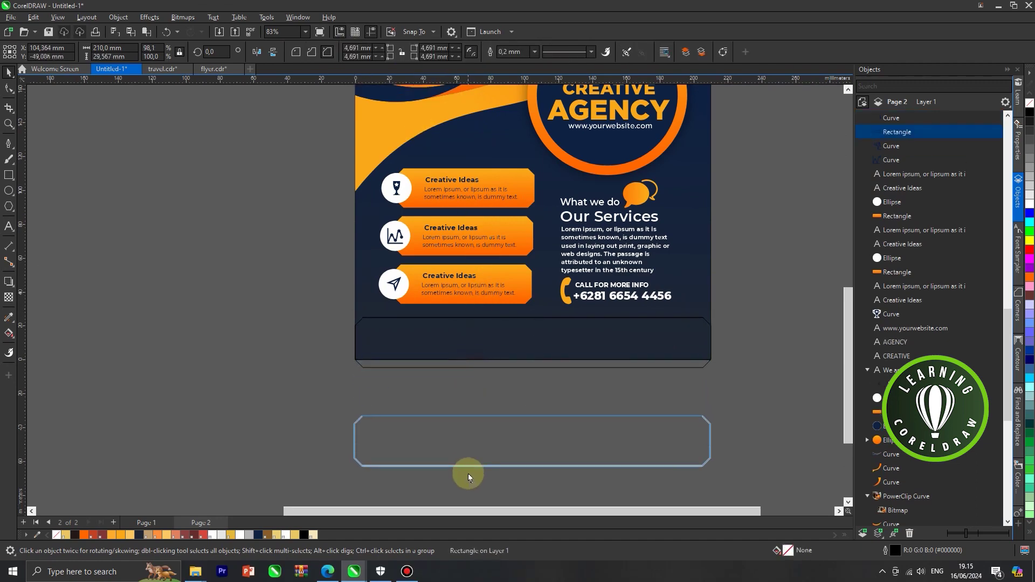
{"action": "key", "text": "Delete"}
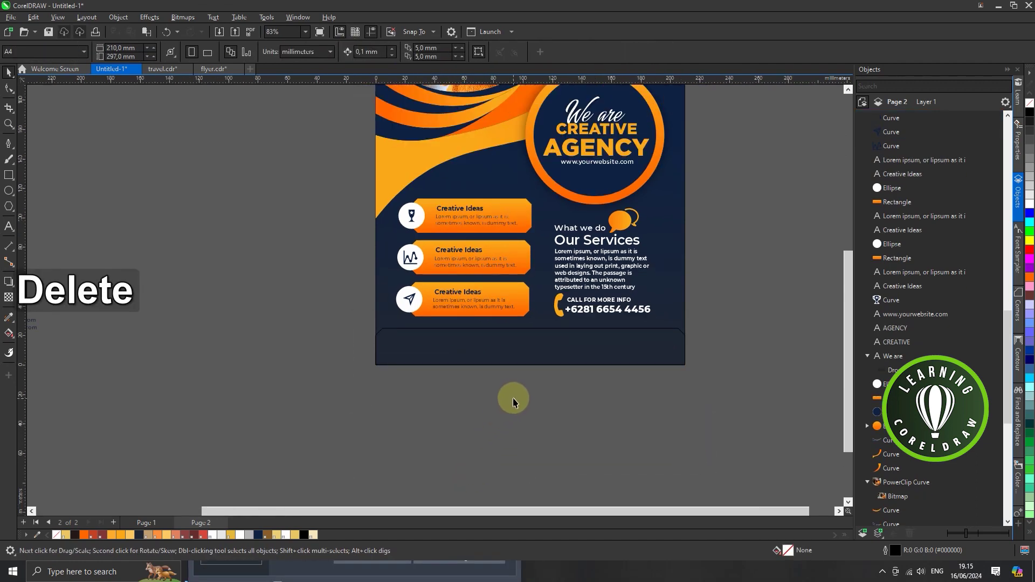
Give the footer strip a horizontal linear fountain fill from deep orange to amber and remove its outline
{"action": "scroll", "coordinate": [514, 402], "scroll_direction": "down", "scroll_amount": 1}
{"action": "left_click", "coordinate": [526, 354]}
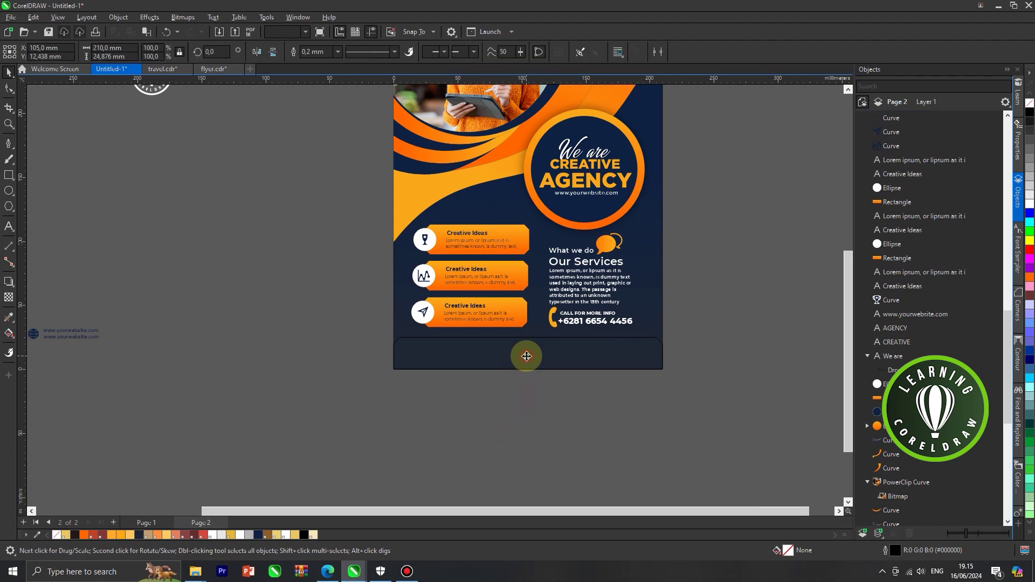
{"action": "left_click", "coordinate": [9, 334]}
{"action": "left_click_drag", "start_coordinate": [413, 354], "coordinate": [637, 353]}
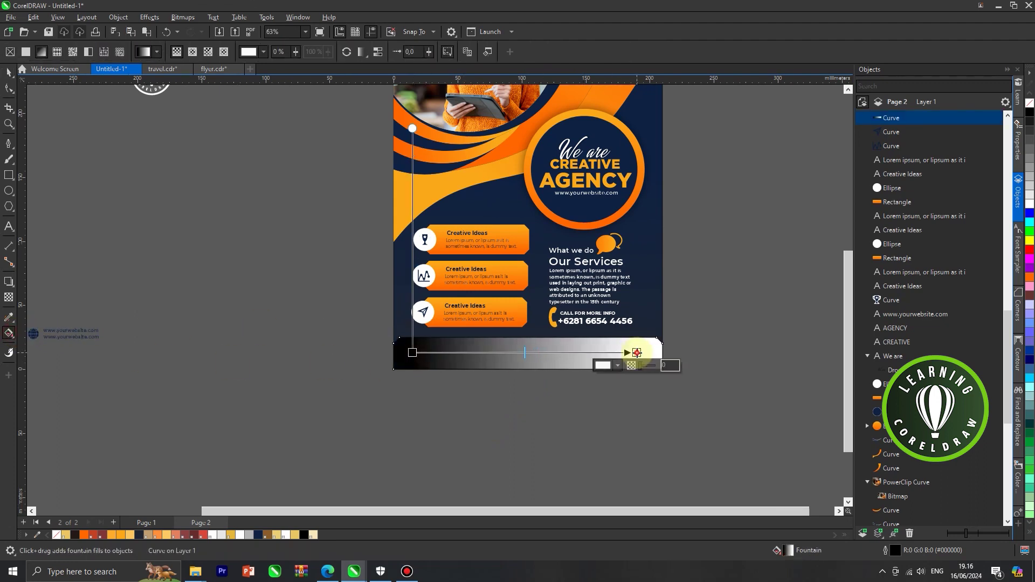
{"action": "left_click", "coordinate": [125, 536]}
{"action": "left_click", "coordinate": [412, 353]}
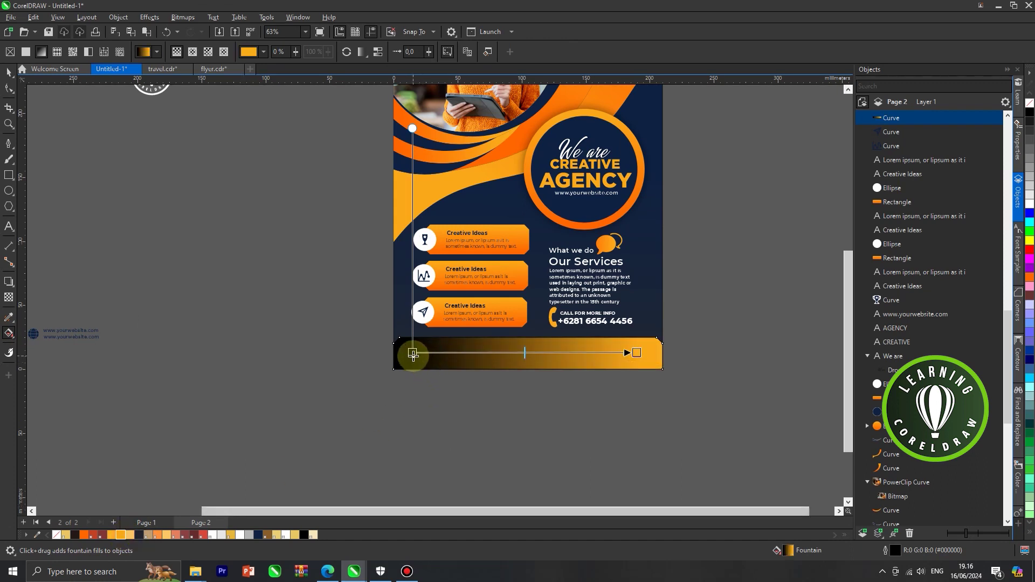
{"action": "left_click", "coordinate": [106, 533]}
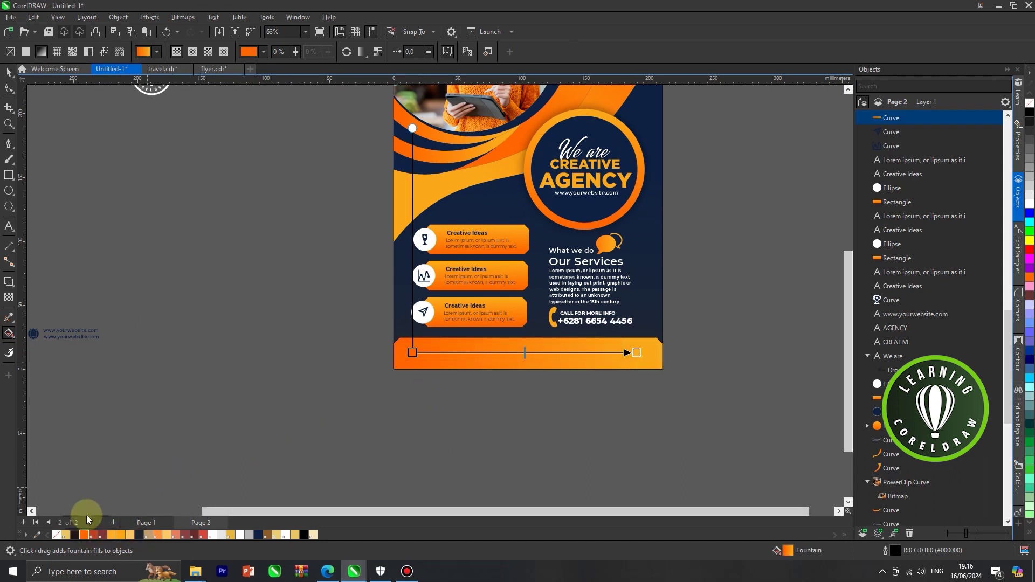
{"action": "right_click", "coordinate": [58, 533]}
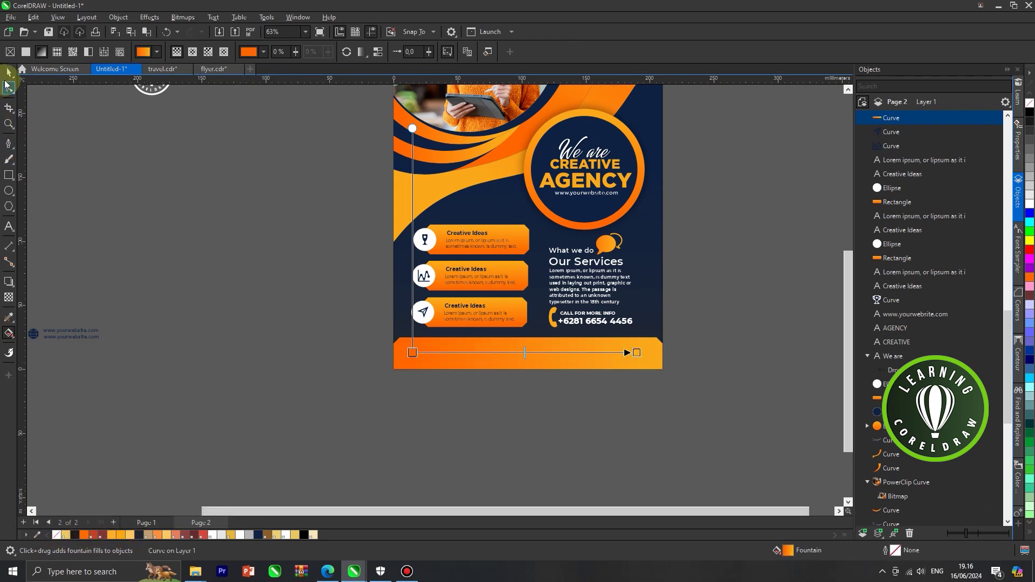
{"action": "left_click", "coordinate": [8, 76]}
{"action": "left_click", "coordinate": [147, 144]}
Place the round logo in front of the photo at about X 25.7, Y 272.3 mm, and delete the spare text blocks beside the page
{"action": "scroll", "coordinate": [504, 349], "scroll_direction": "down", "scroll_amount": 2}
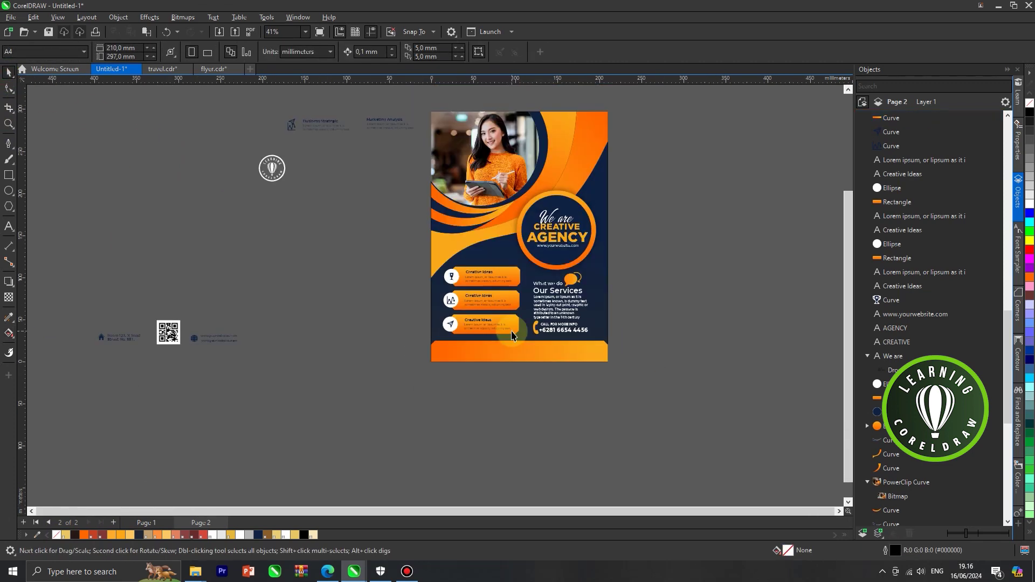
{"action": "scroll", "coordinate": [525, 337], "scroll_direction": "down", "scroll_amount": 1}
{"action": "left_click", "coordinate": [305, 190]}
{"action": "left_click_drag", "start_coordinate": [365, 189], "coordinate": [462, 161]}
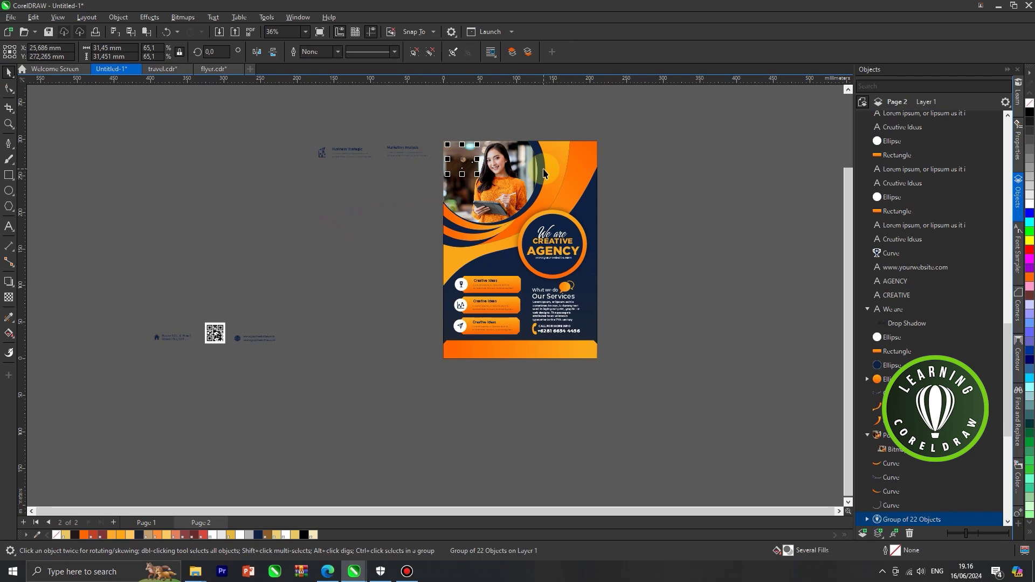
{"action": "key", "text": "shift+Page_Up"}
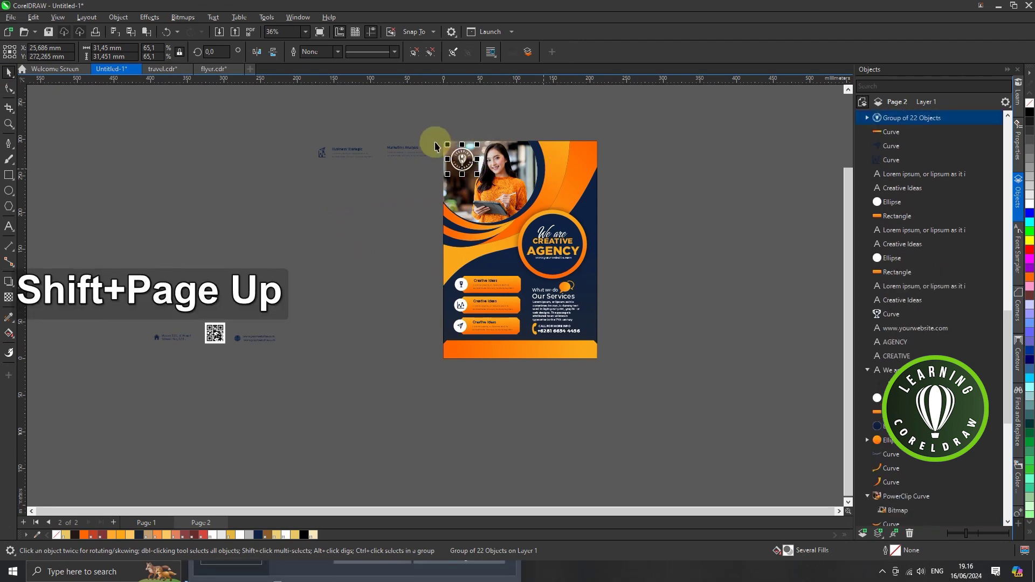
{"action": "left_click_drag", "start_coordinate": [394, 169], "coordinate": [438, 180]}
{"action": "key", "text": "Delete"}
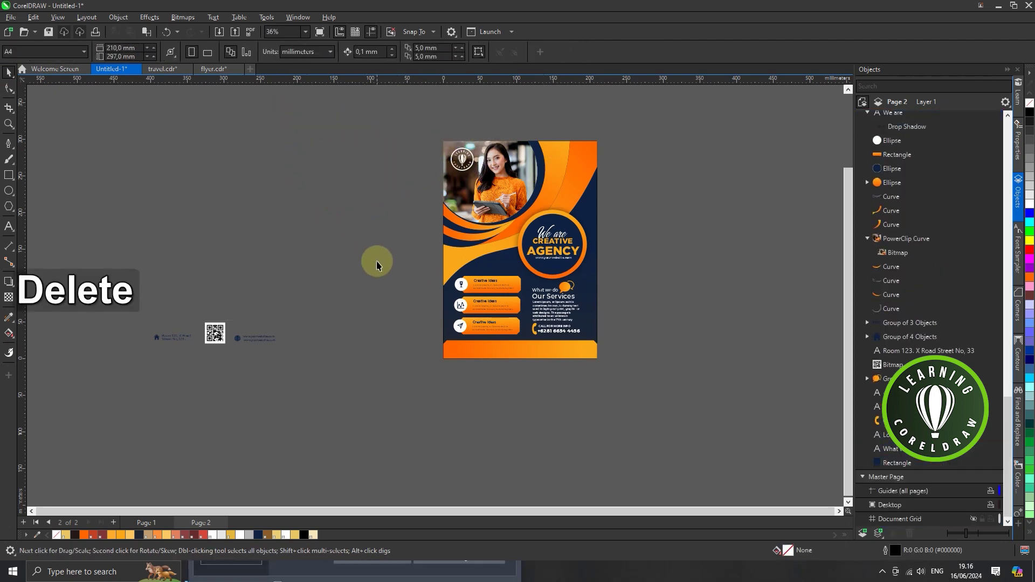
Move the address, QR code and website details onto the footer strip, centred at about X 104, Y 15 mm, and bring them to the front
{"action": "left_click_drag", "start_coordinate": [169, 369], "coordinate": [143, 372]}
{"action": "left_click_drag", "start_coordinate": [218, 327], "coordinate": [525, 339]}
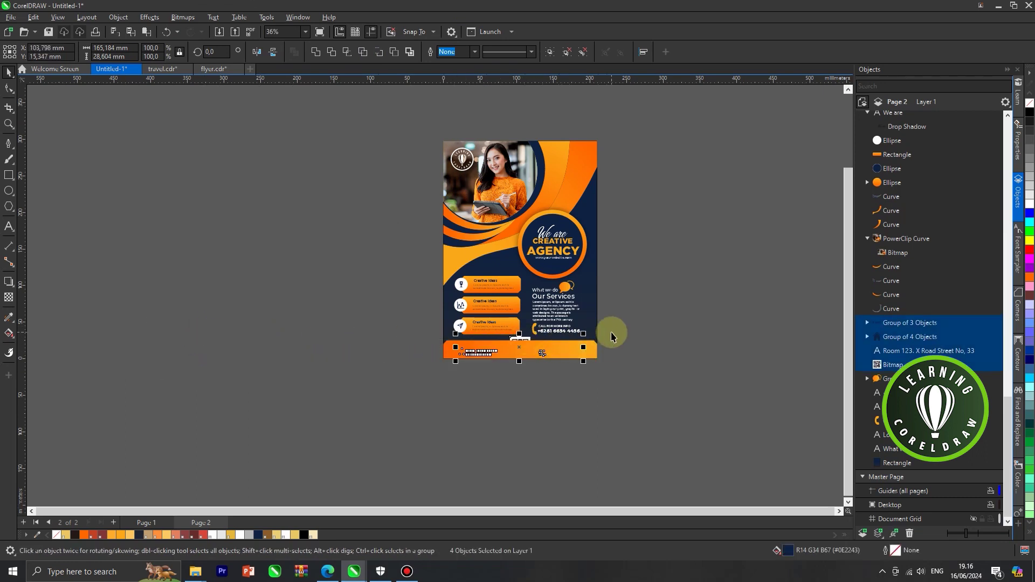
{"action": "key", "text": "shift+Page_Up"}
{"action": "left_click", "coordinate": [642, 318]}
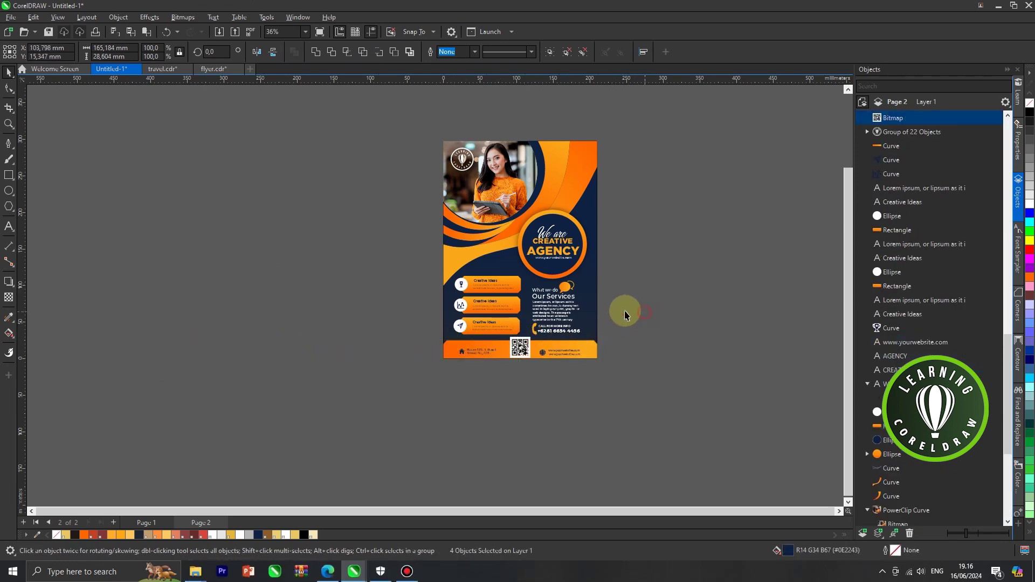
Nudge the three service bars and the Our Services block slightly upward together, away from the footer strip
{"action": "scroll", "coordinate": [549, 296], "scroll_direction": "up", "scroll_amount": 3}
{"action": "left_click_drag", "start_coordinate": [347, 258], "coordinate": [624, 370]}
{"action": "key", "text": "Up"}
{"action": "key", "text": "Up"}
{"action": "key", "text": "Up"}
{"action": "key", "text": "Up"}
{"action": "key", "text": "Up"}
{"action": "key", "text": "Up"}
{"action": "key", "text": "Up"}
{"action": "key", "text": "Up"}
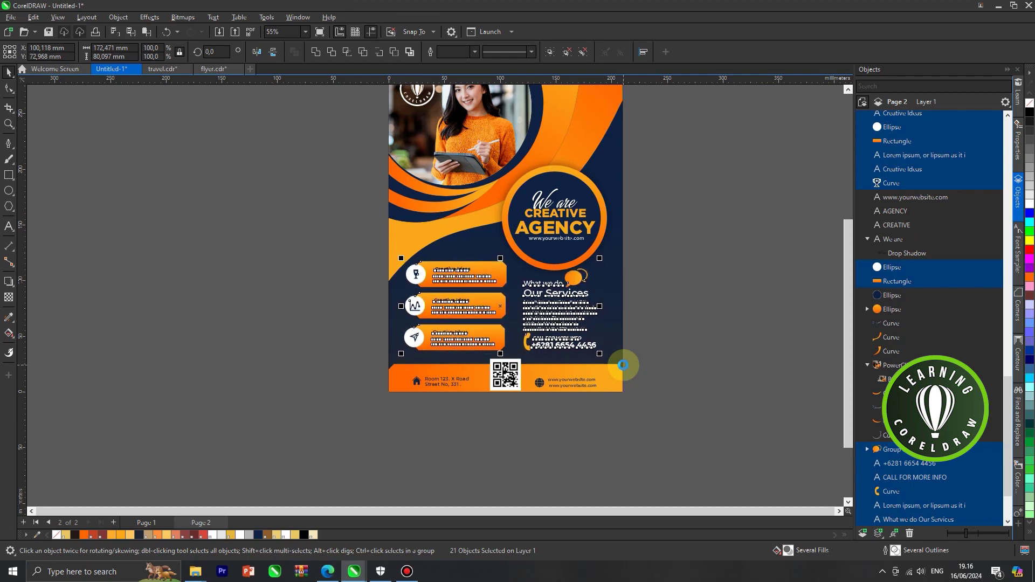
{"action": "left_click", "coordinate": [659, 210]}
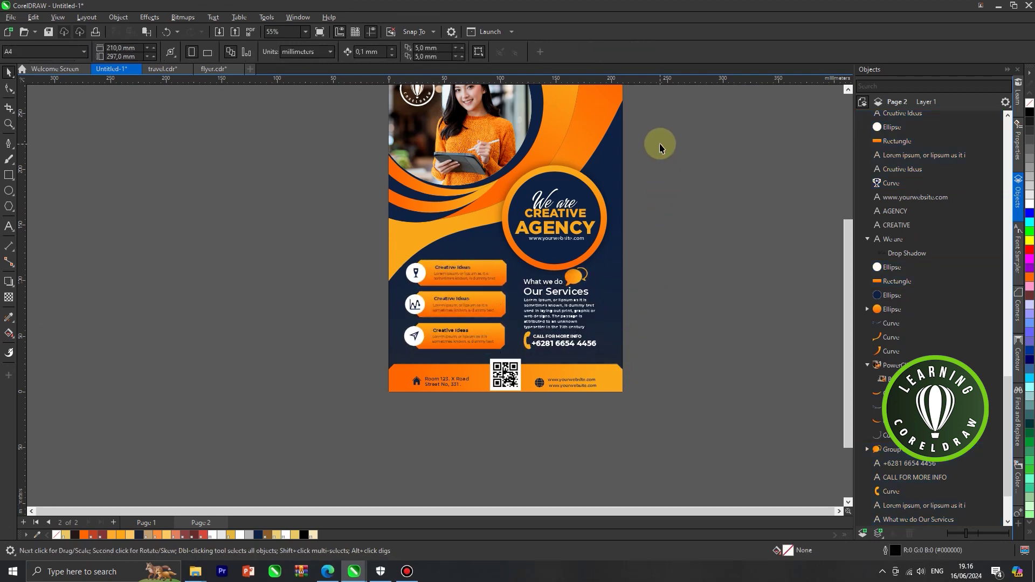
Move the headline circle with all its text up and slightly to the right, clear of the Our Services block
{"action": "left_click", "coordinate": [575, 208]}
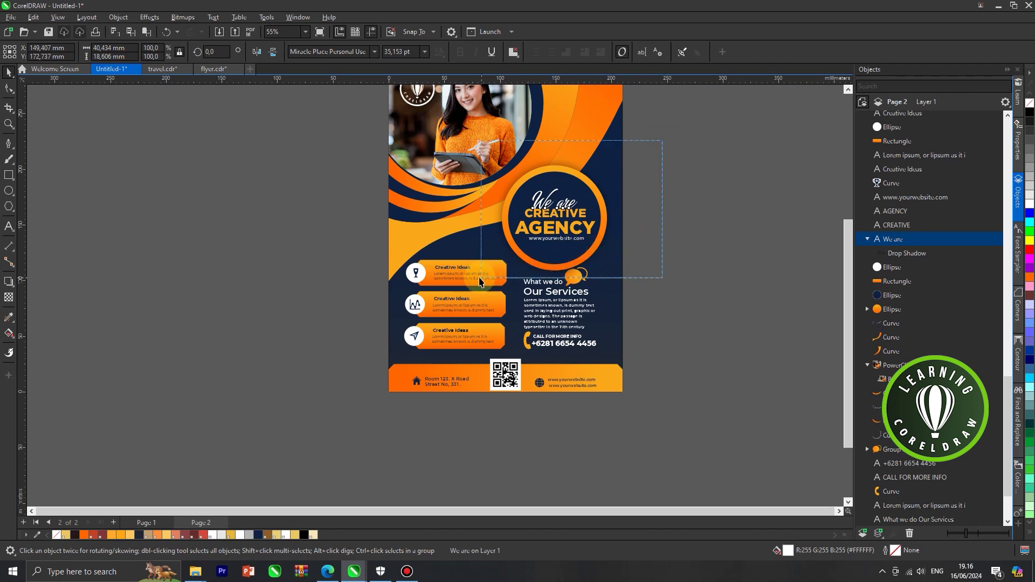
{"action": "left_click_drag", "start_coordinate": [480, 278], "coordinate": [480, 281]}
{"action": "left_click_drag", "start_coordinate": [581, 231], "coordinate": [694, 226]}
{"action": "key", "text": "ctrl+z"}
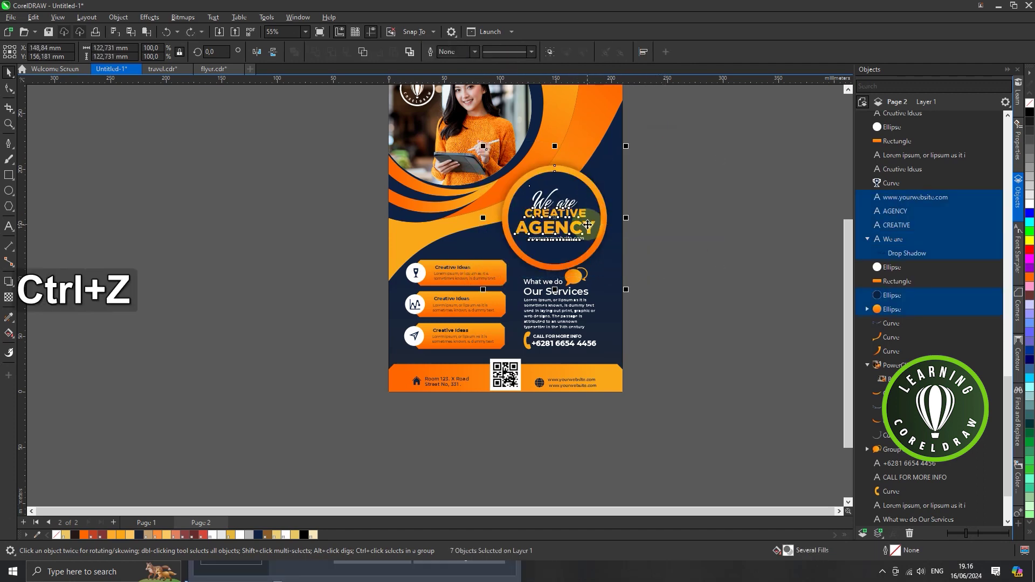
{"action": "key", "text": "Up"}
{"action": "left_click_drag", "start_coordinate": [555, 215], "coordinate": [559, 199]}
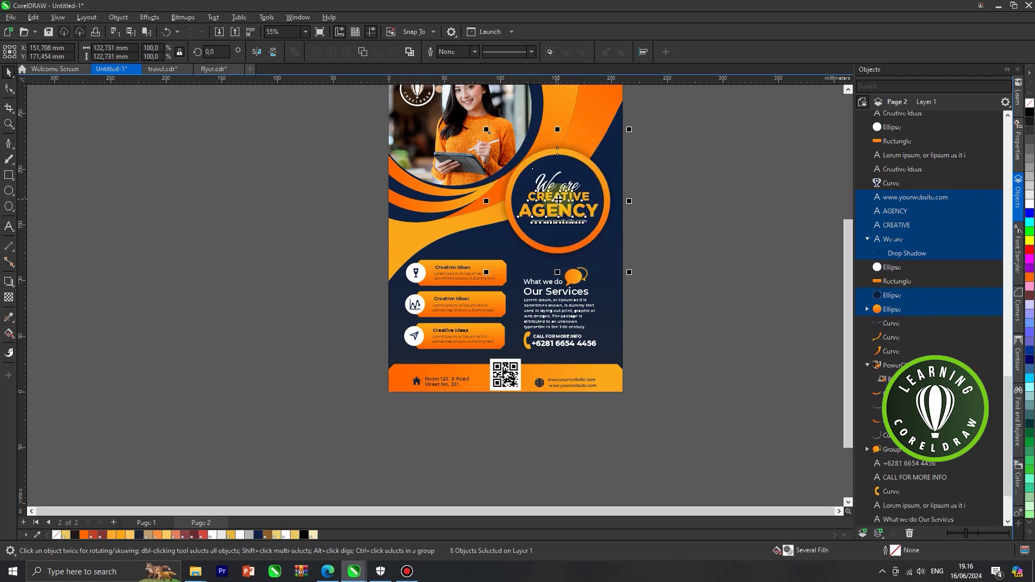
Move the Our Services block up and right so it is centred at about X 163, Y 84 mm
{"action": "left_click_drag", "start_coordinate": [667, 248], "coordinate": [500, 366]}
{"action": "left_click_drag", "start_coordinate": [549, 284], "coordinate": [559, 276]}
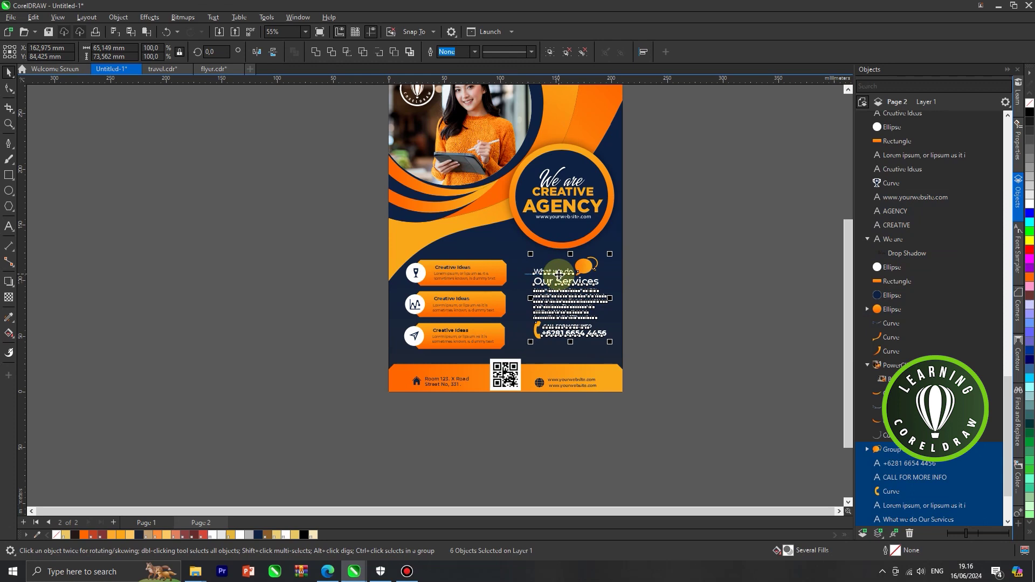
{"action": "left_click", "coordinate": [666, 293]}
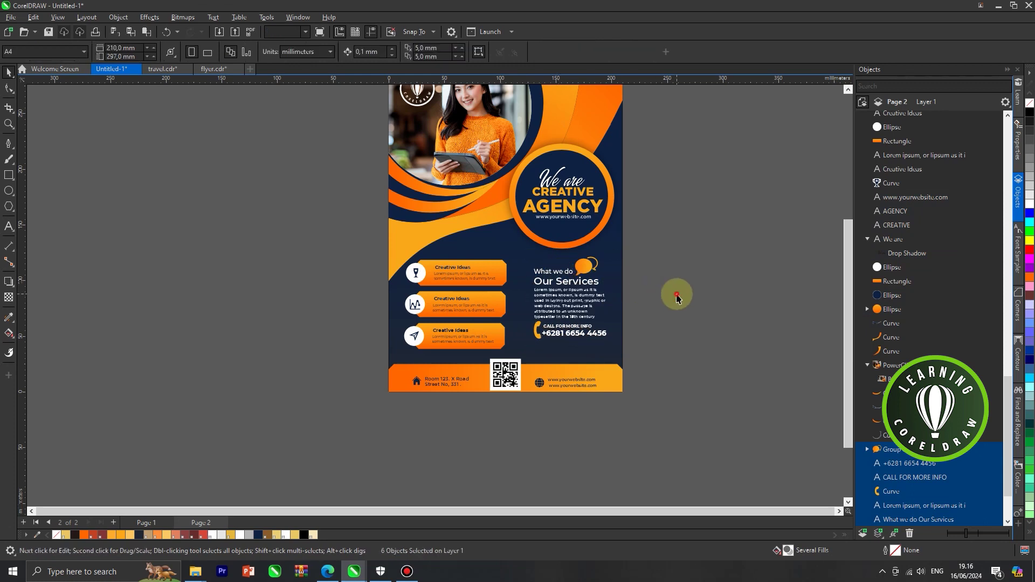
Draw a straight vertical divider line about 72 mm tall between the service bars and the Our Services block
{"action": "left_click", "coordinate": [9, 145]}
{"action": "left_click", "coordinate": [518, 265]}
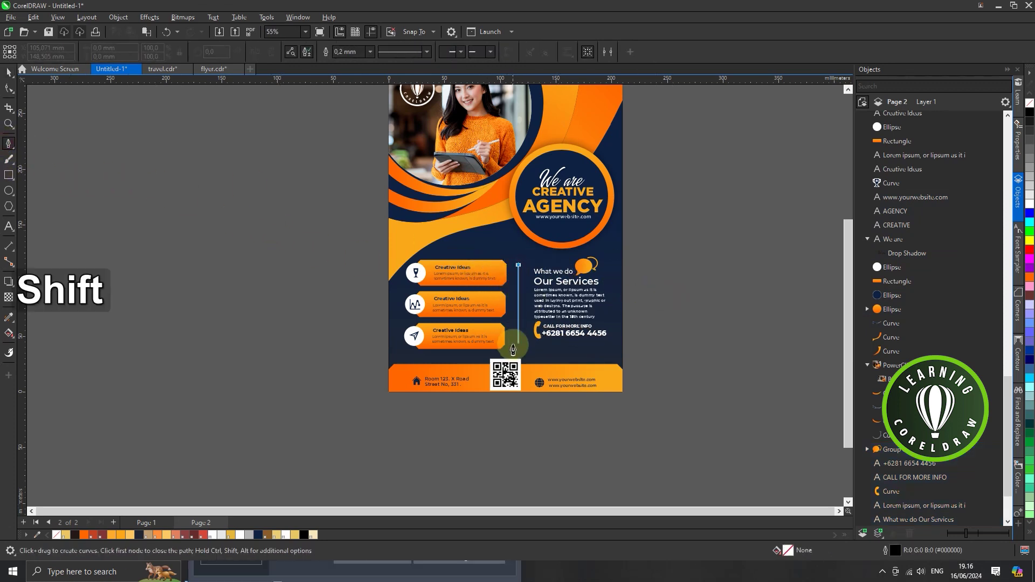
{"action": "left_click", "coordinate": [515, 347]}
{"action": "key", "text": "Escape"}
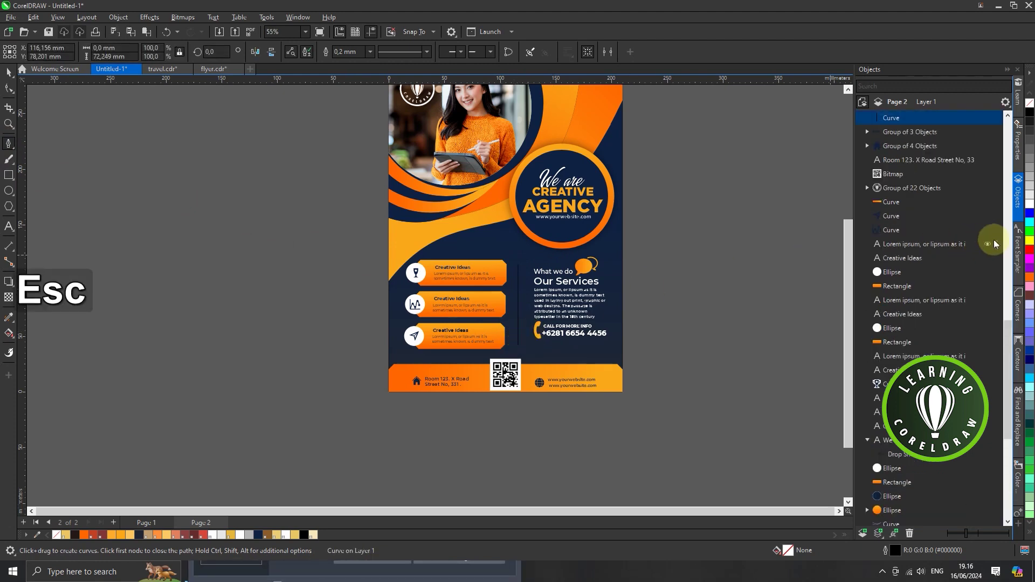
Give the vertical divider line a white outline with a dotted line style
{"action": "right_click", "coordinate": [1029, 203]}
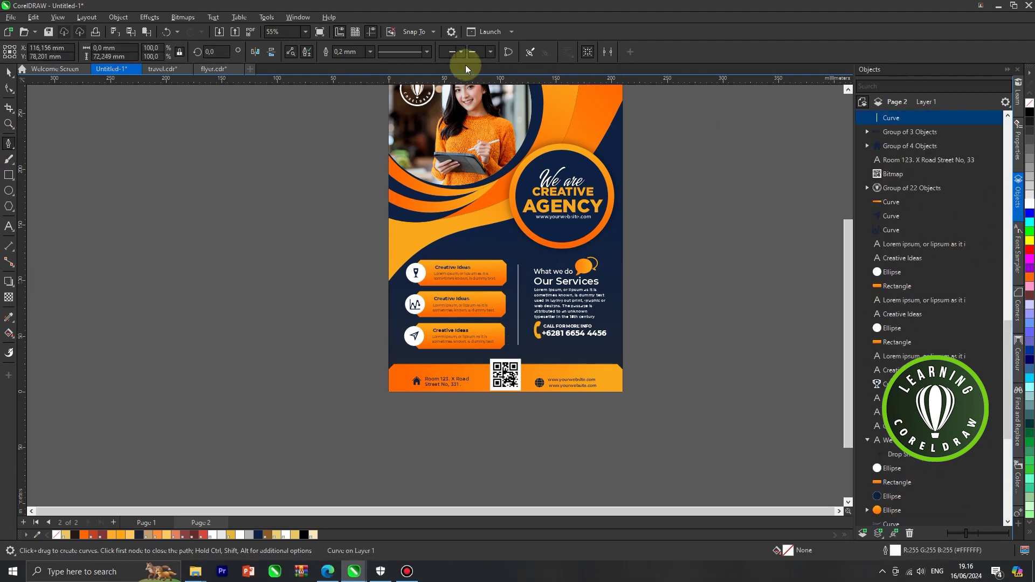
{"action": "left_click", "coordinate": [427, 52]}
{"action": "left_click", "coordinate": [409, 160]}
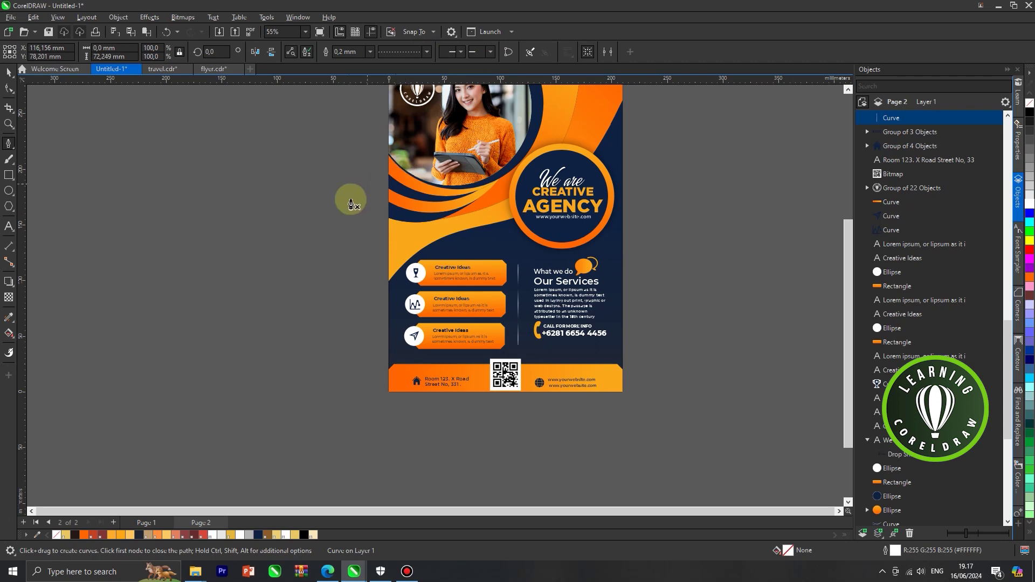
{"action": "left_click", "coordinate": [11, 74]}
{"action": "left_click", "coordinate": [339, 245]}
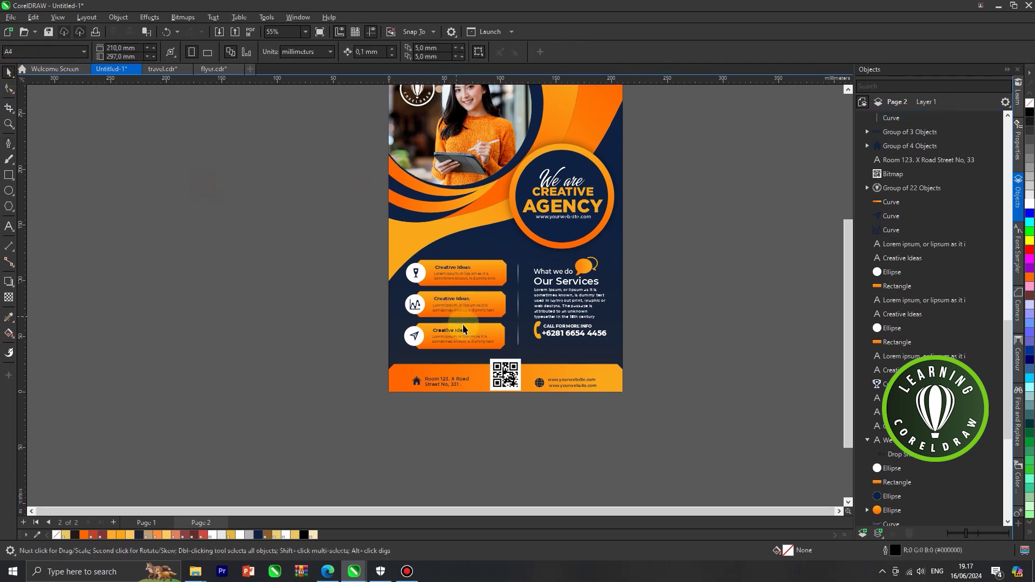
{"action": "scroll", "coordinate": [496, 294], "scroll_direction": "down", "scroll_amount": 1}
{"action": "left_click_drag", "start_coordinate": [620, 112], "coordinate": [351, 406]}
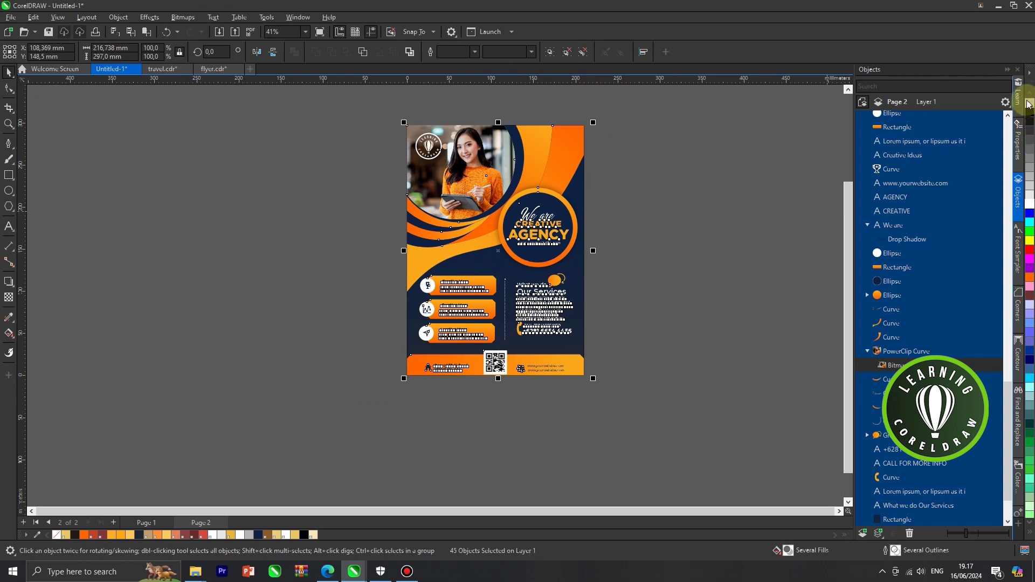
{"action": "left_click", "coordinate": [635, 185]}
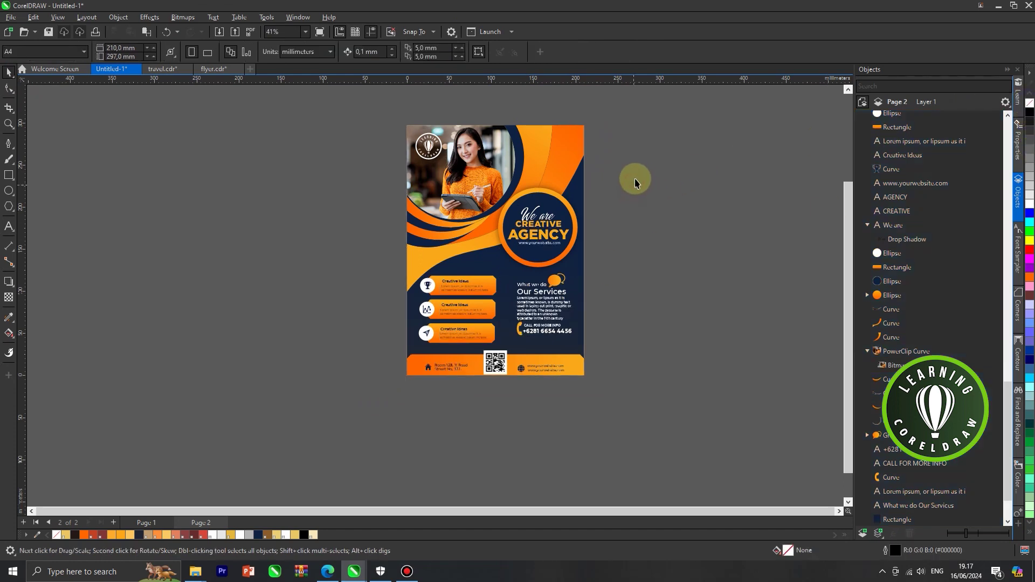
Try to PowerClip the selected flyer artwork inside the navy page background
{"action": "left_click_drag", "start_coordinate": [631, 98], "coordinate": [347, 402]}
{"action": "left_click", "coordinate": [576, 231], "text": "shift"}
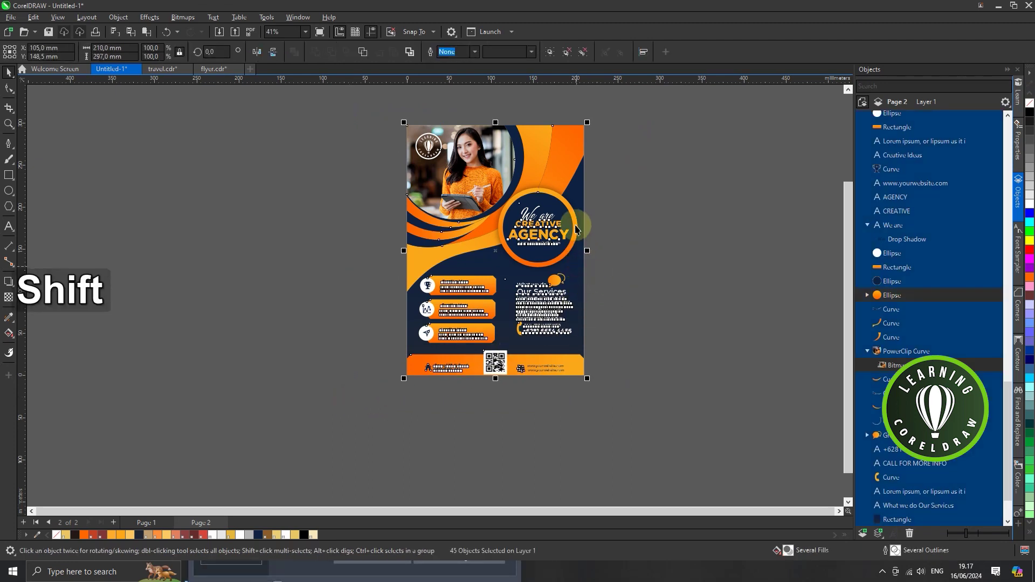
{"action": "right_click", "coordinate": [539, 220]}
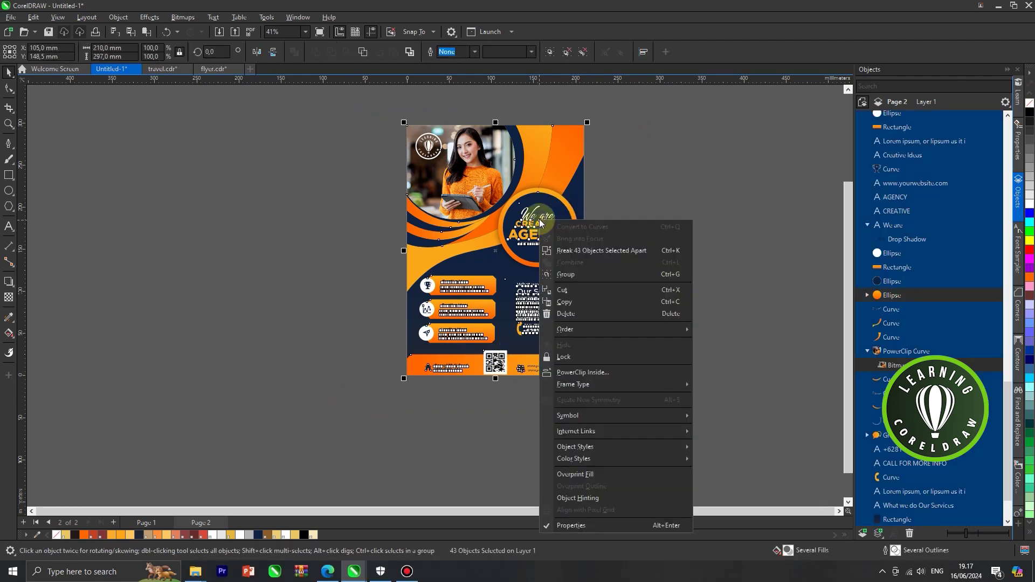
{"action": "left_click", "coordinate": [578, 372]}
{"action": "left_click", "coordinate": [505, 319]}
{"action": "left_click", "coordinate": [521, 320]}
{"action": "left_click", "coordinate": [550, 351]}
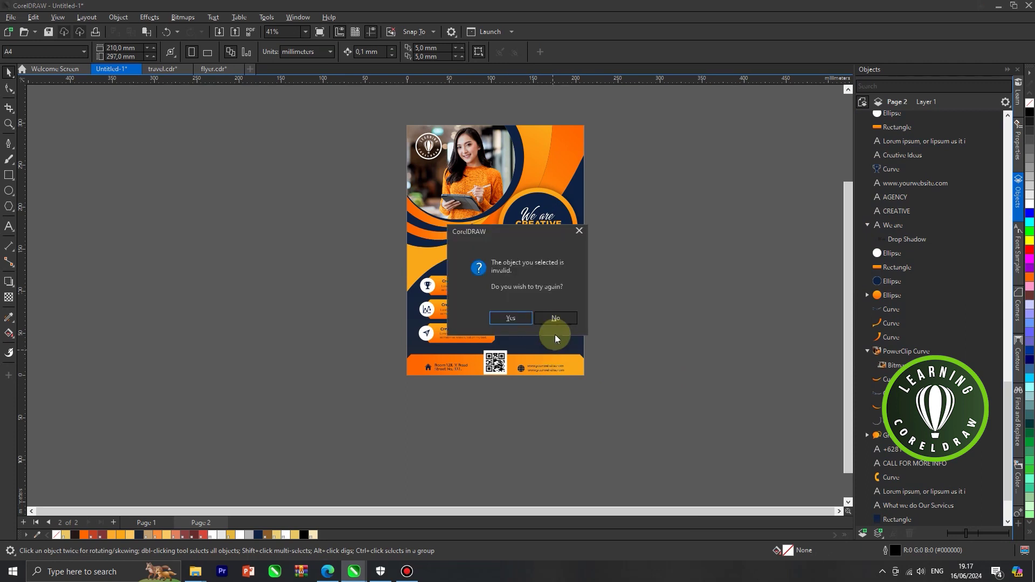
{"action": "left_click", "coordinate": [526, 320]}
{"action": "left_click", "coordinate": [579, 347]}
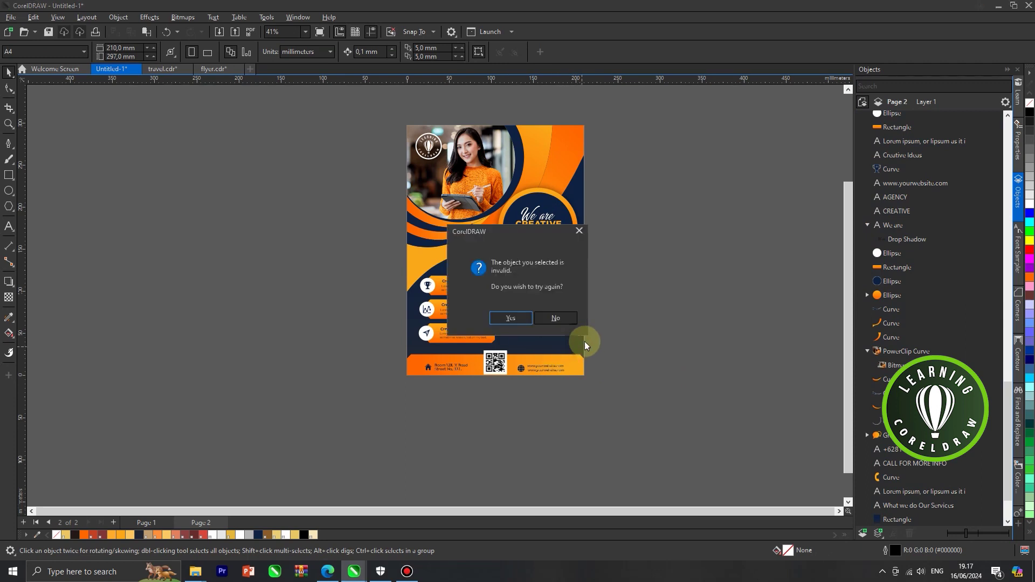
{"action": "left_click", "coordinate": [563, 328]}
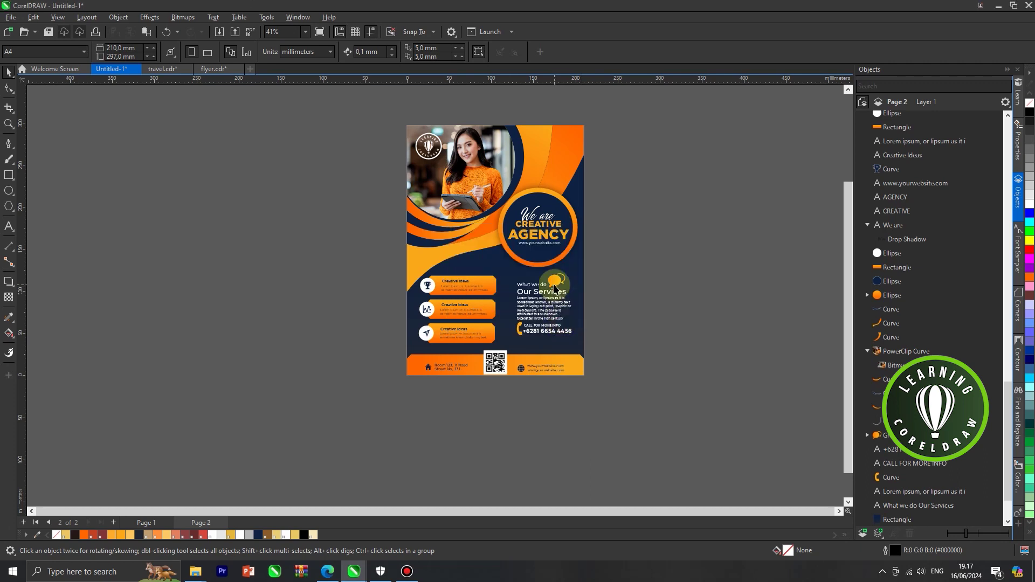
Select all flyer objects except the navy page background and PowerClip them inside that background
{"action": "key", "text": "ctrl+a"}
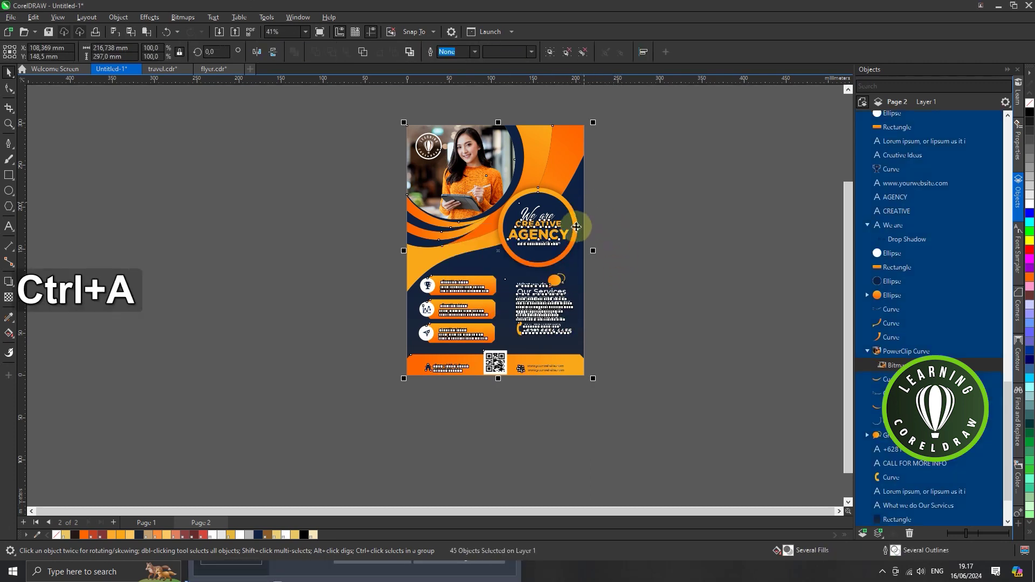
{"action": "left_click", "coordinate": [590, 290], "text": "shift"}
{"action": "right_click", "coordinate": [563, 316]}
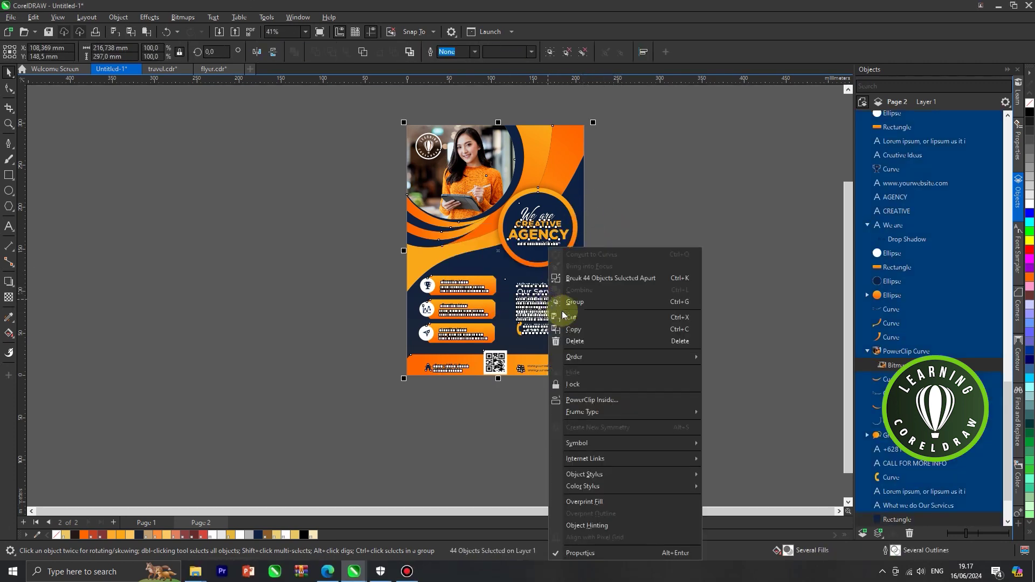
{"action": "left_click", "coordinate": [592, 399]}
{"action": "left_click", "coordinate": [575, 346]}
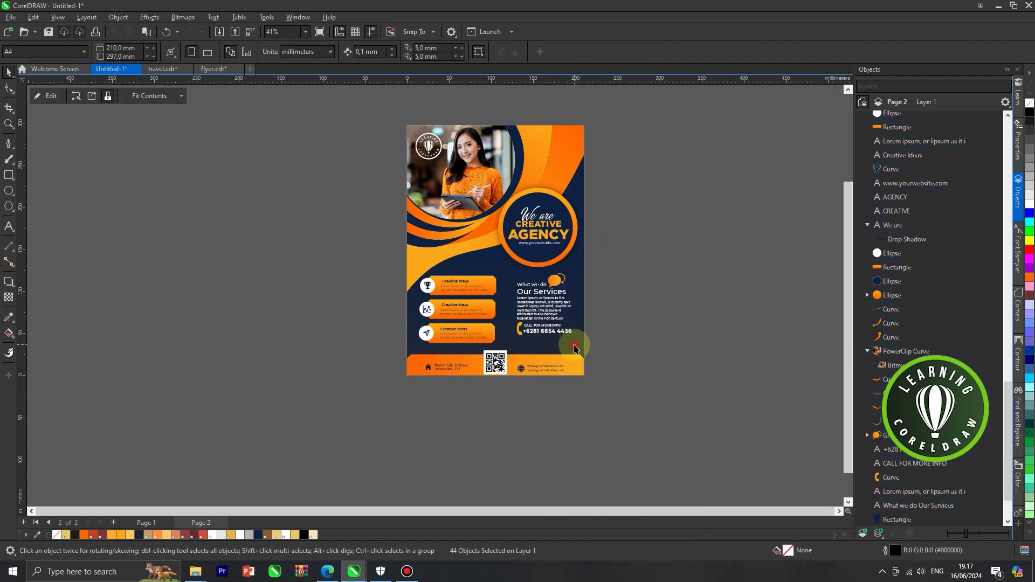
Fit the whole flyer in view and inspect it in full-screen preview
{"action": "left_click", "coordinate": [632, 345]}
{"action": "key", "text": "F4"}
{"action": "key", "text": "F9"}
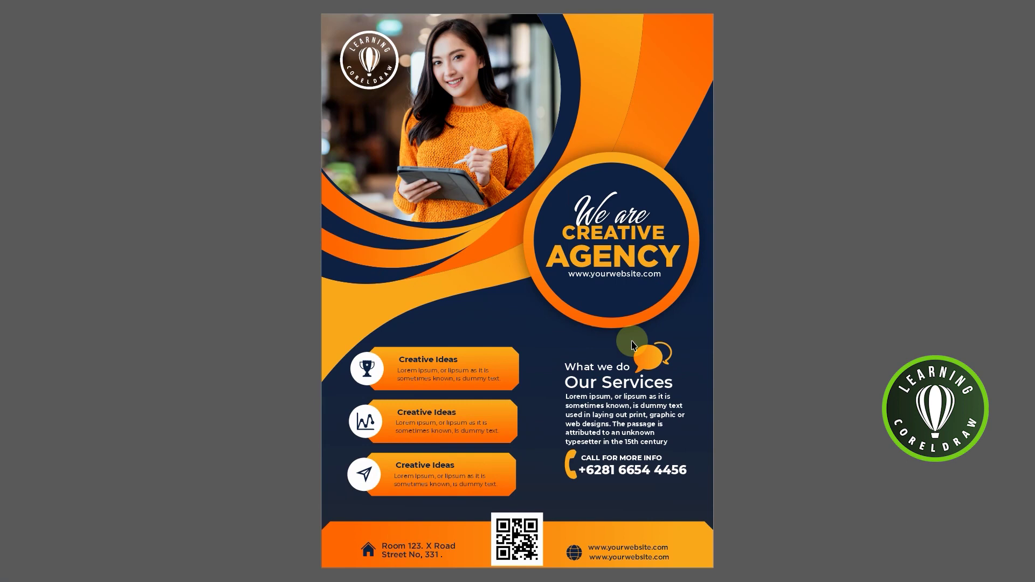